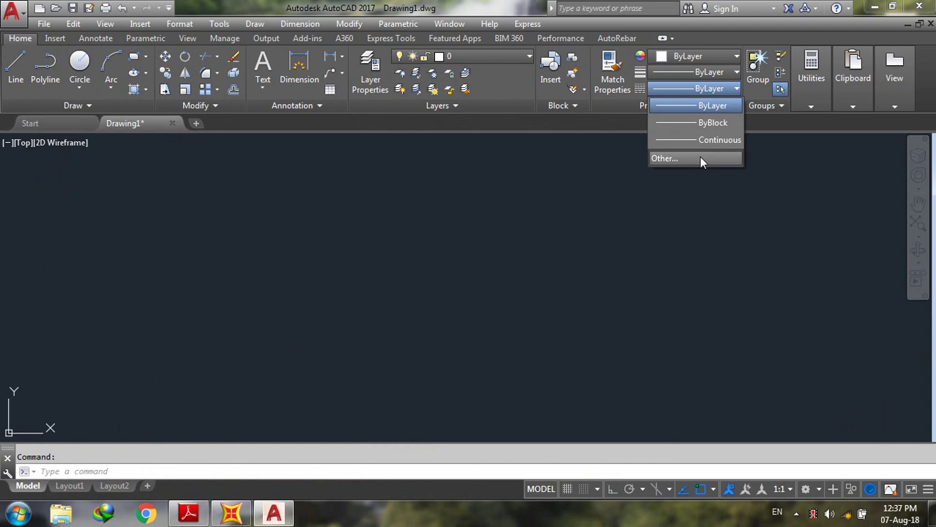
# Load the CENTER2 linetype from acad.lin into the drawing.
pyautogui.click(699, 158)
pyautogui.click(576, 140)
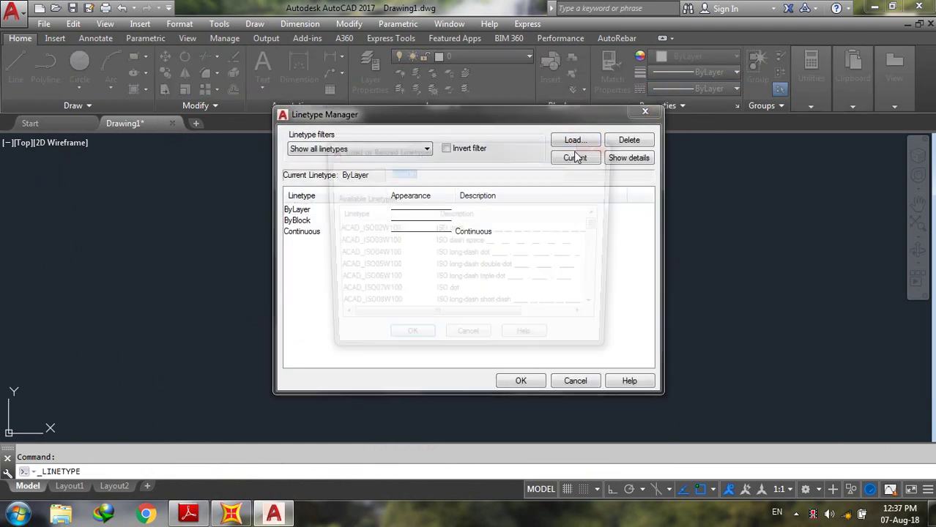
pyautogui.click(599, 307)
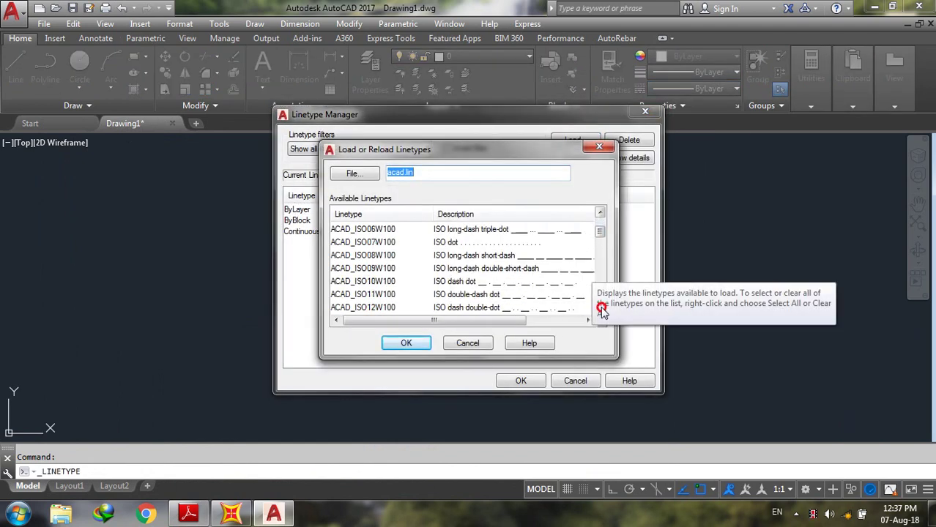
pyautogui.scroll(-1, 554, 272)
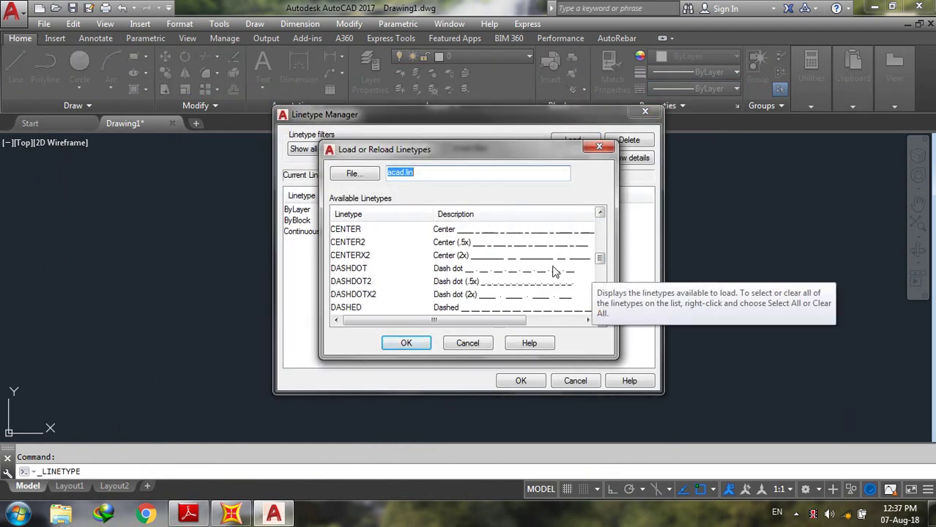
pyautogui.click(525, 233)
pyautogui.click(498, 245)
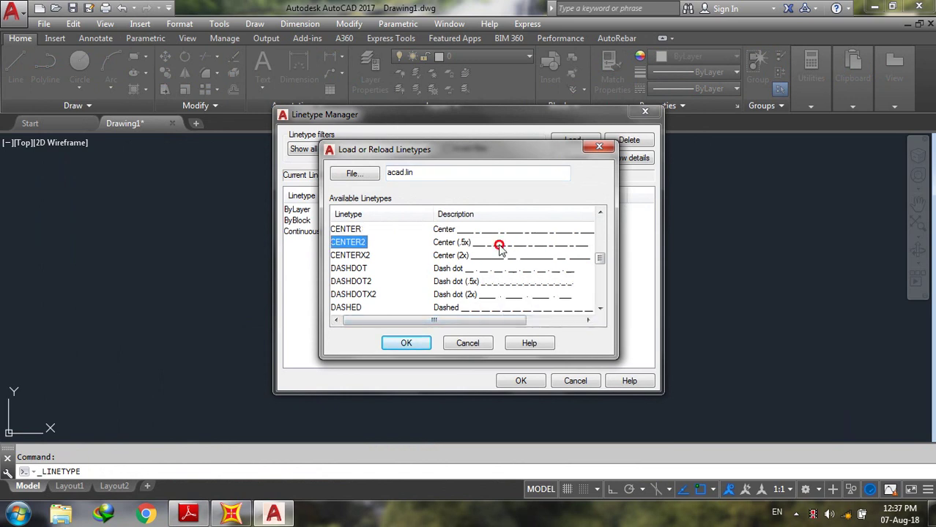
pyautogui.click(422, 344)
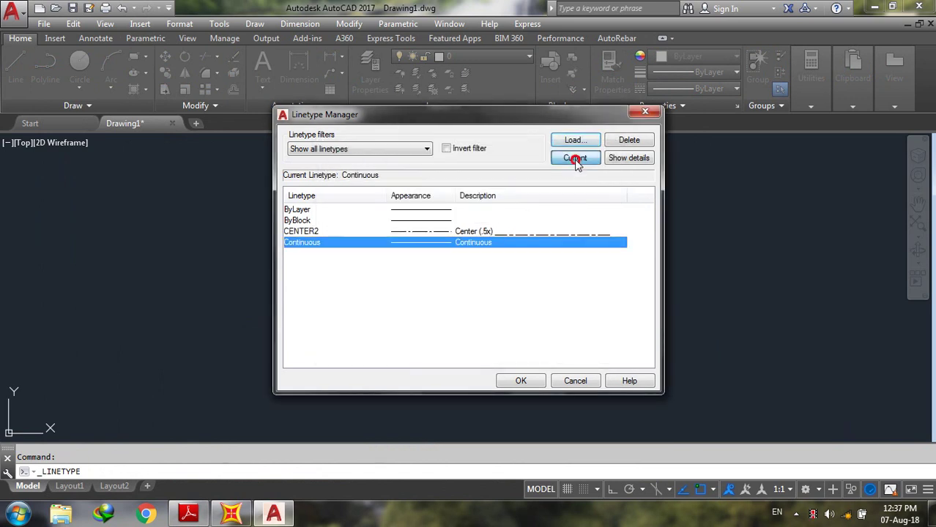
pyautogui.click(519, 377)
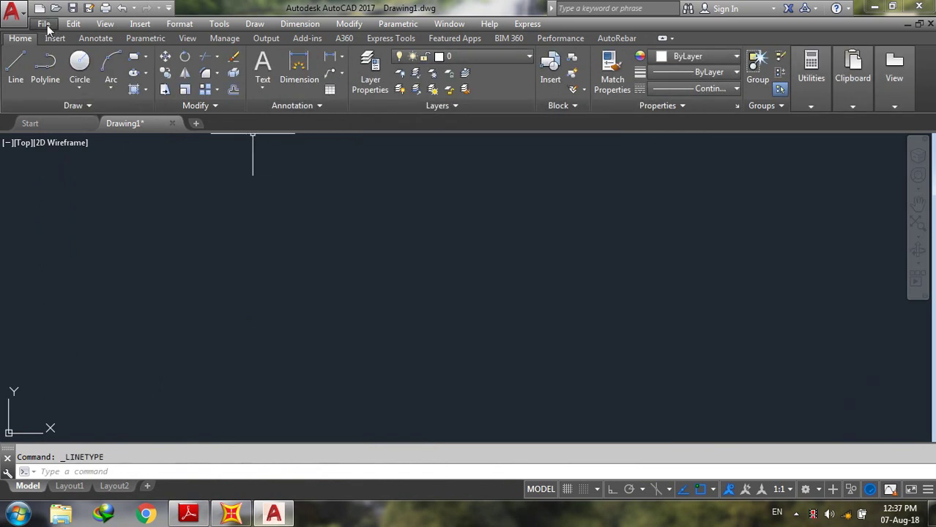
# Make CENTER2 the current linetype for new objects and cancel the unfinished line.
pyautogui.click(16, 67)
pyautogui.click(277, 149)
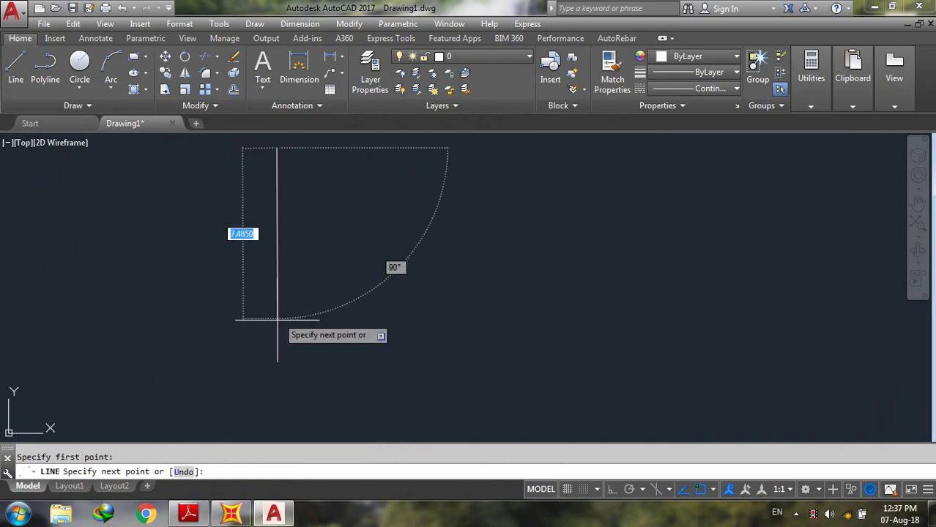
pyautogui.click(700, 88)
pyautogui.click(699, 142)
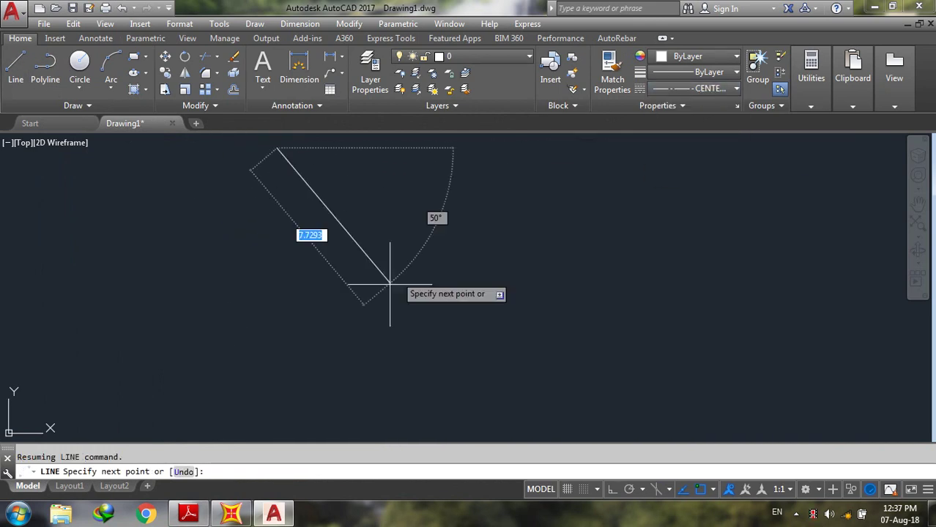
pyautogui.press('Escape')
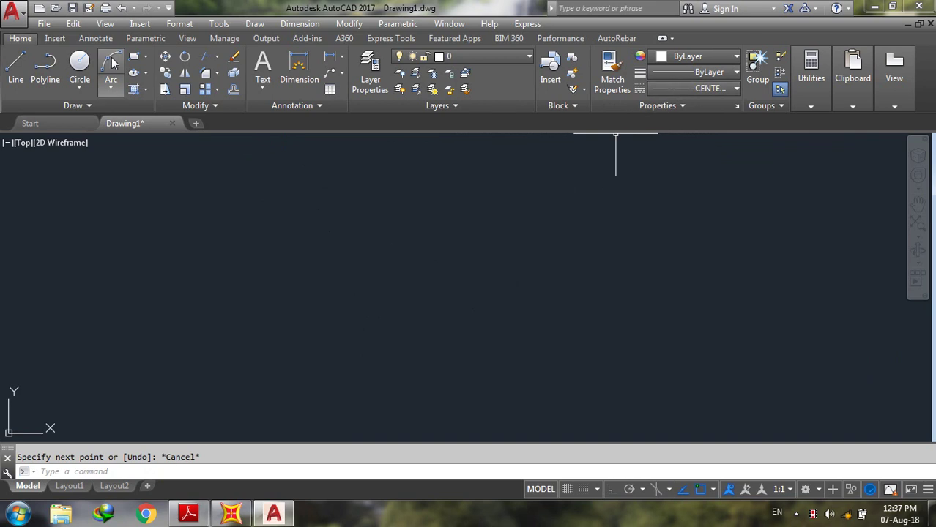
pyautogui.click(16, 70)
pyautogui.click(220, 156)
pyautogui.scroll(-2, 220, 323)
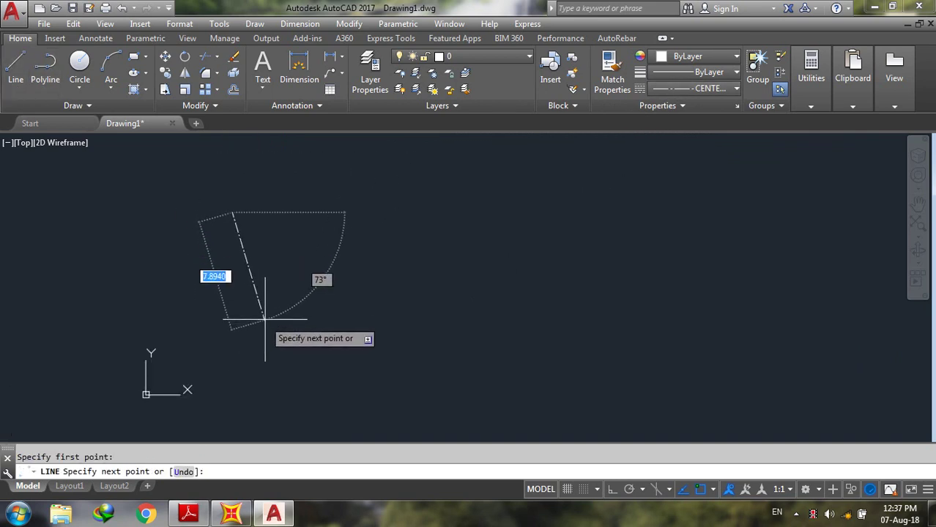
pyautogui.press('Return')
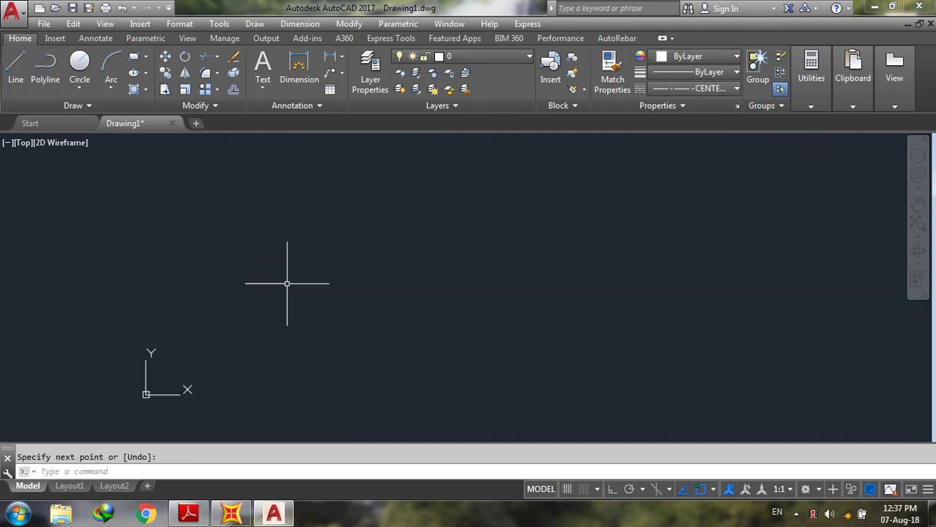
# Draw a vertical centre line about 18 units long with Ortho mode turned on.
pyautogui.click(26, 69)
pyautogui.click(314, 157)
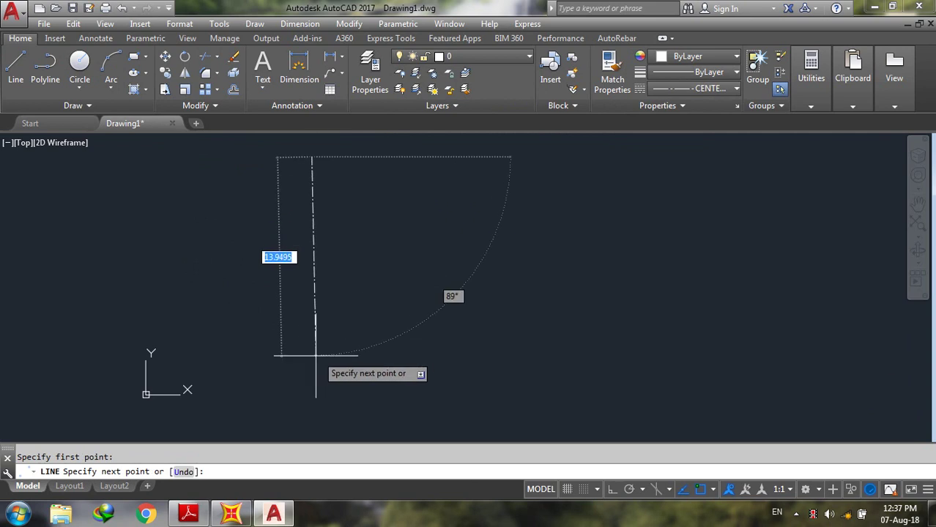
pyautogui.click(617, 495)
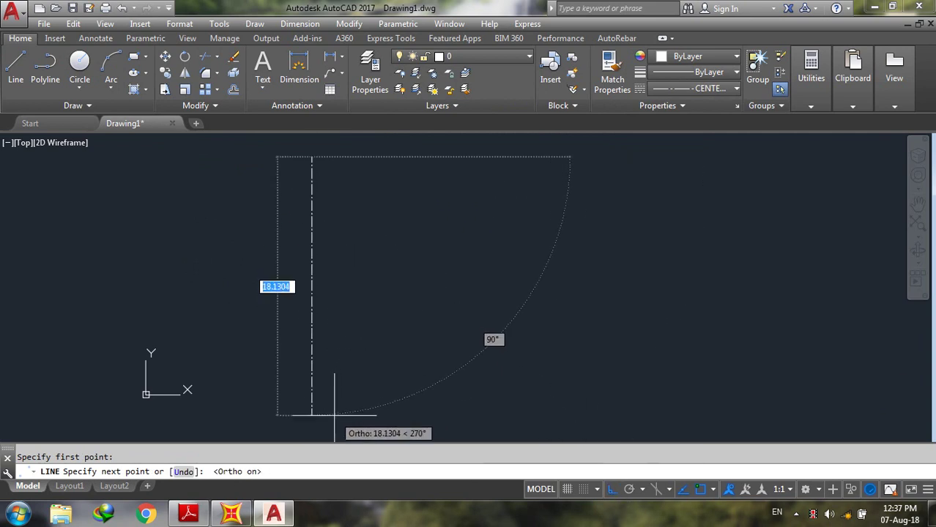
pyautogui.click(360, 410)
pyautogui.press('Return')
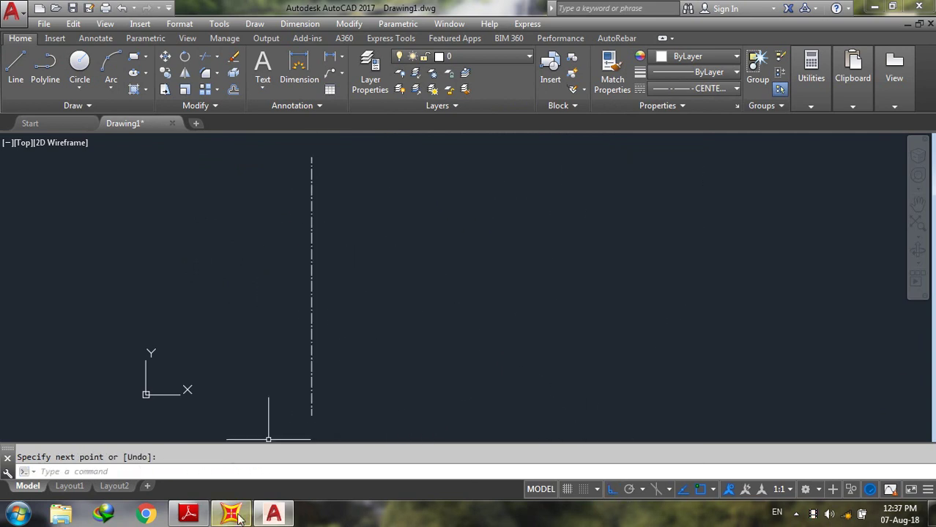
# Check the column spacing in SAP 2000.pdf and copy the vertical centre line to the right at distances of 5, 10, 15 and 20.
pyautogui.click(189, 514)
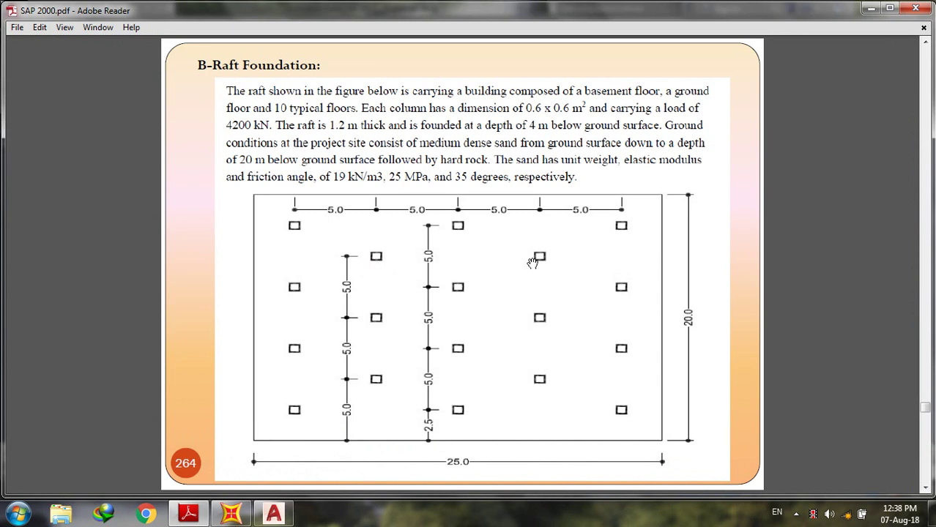
pyautogui.click(871, 8)
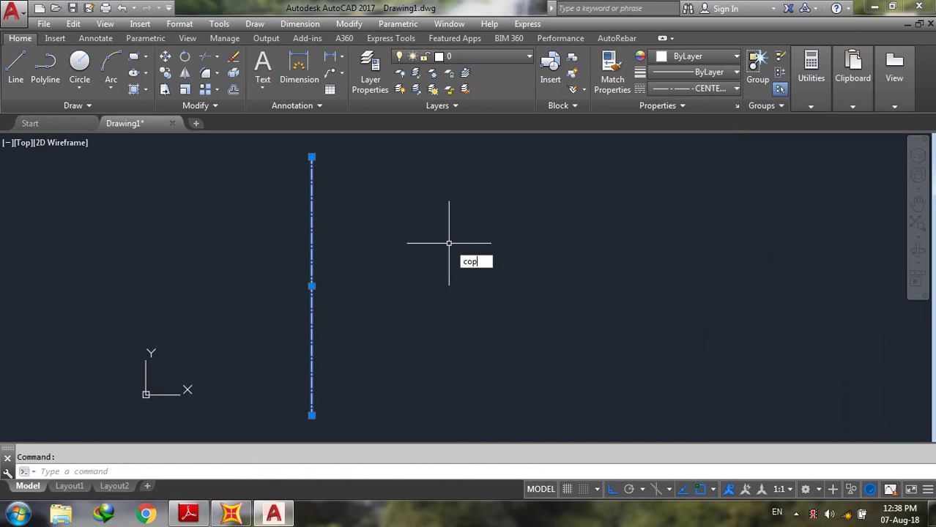
pyautogui.press('Return')
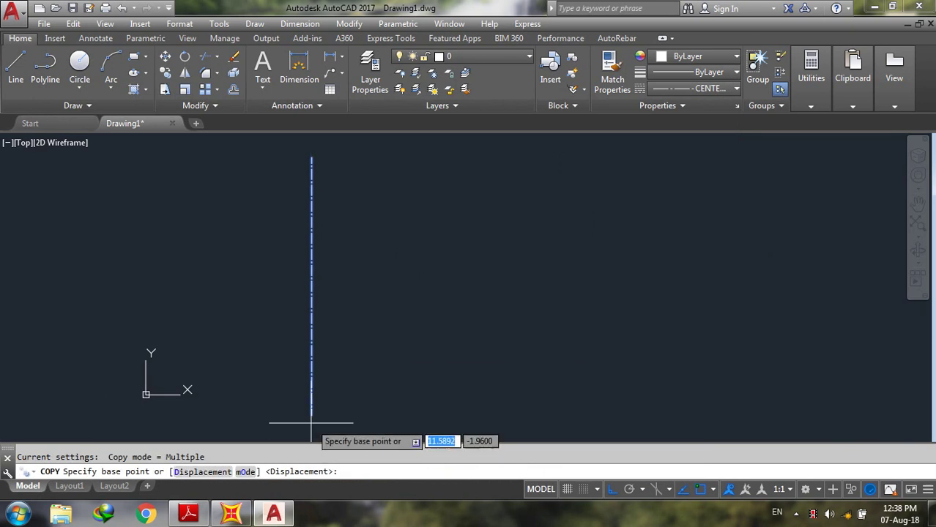
pyautogui.click(312, 415)
pyautogui.write('5.5020')
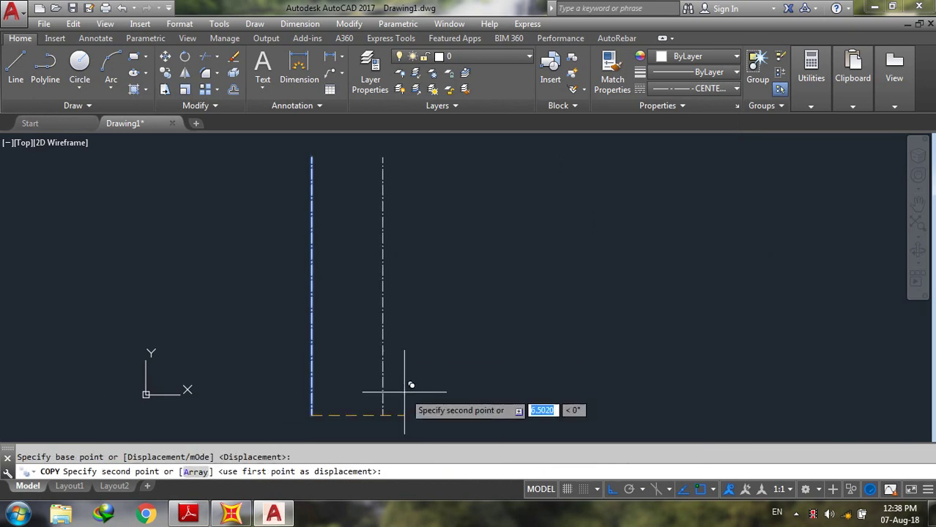
pyautogui.press('Return')
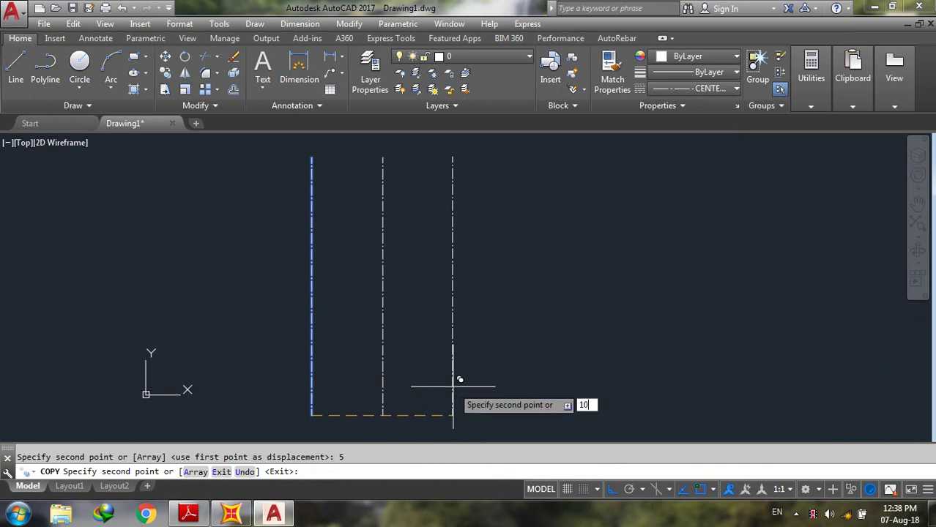
pyautogui.write('10')
pyautogui.press('Return')
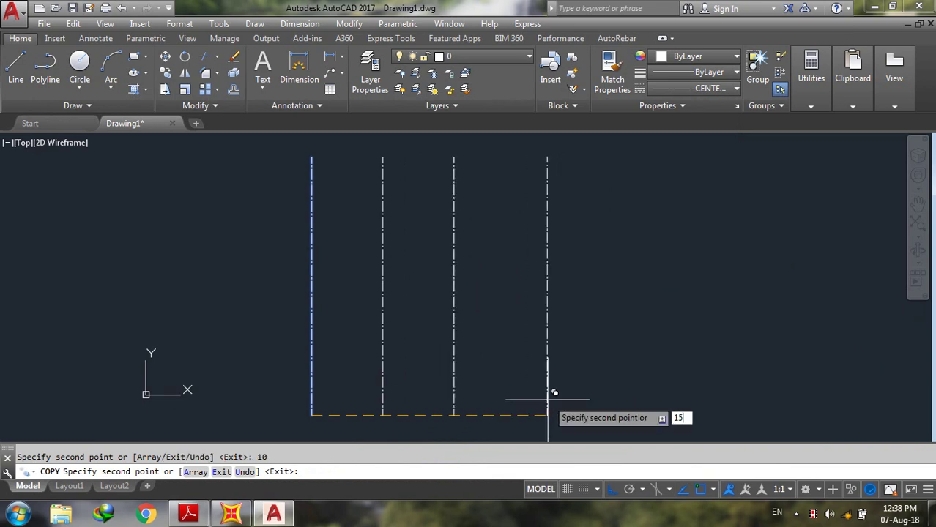
pyautogui.write('15')
pyautogui.press('Return')
pyautogui.press('Return')
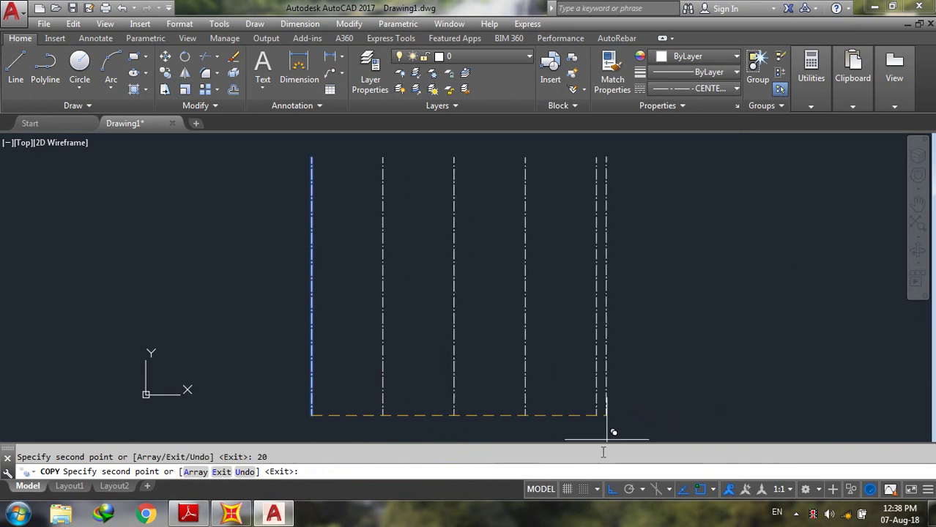
pyautogui.press('Return')
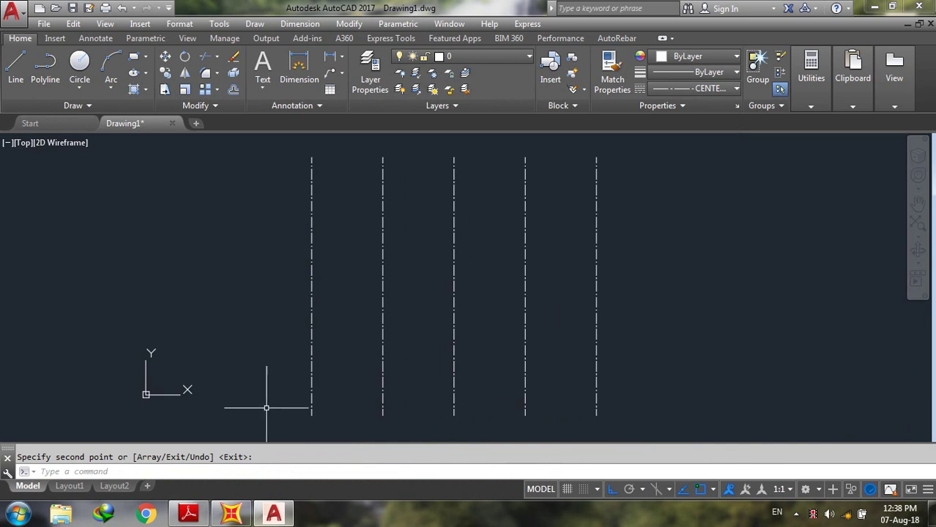
# Recheck the raft figure in SAP 2000.pdf and draw a horizontal centre line across all five vertical lines near their upper ends.
pyautogui.click(189, 515)
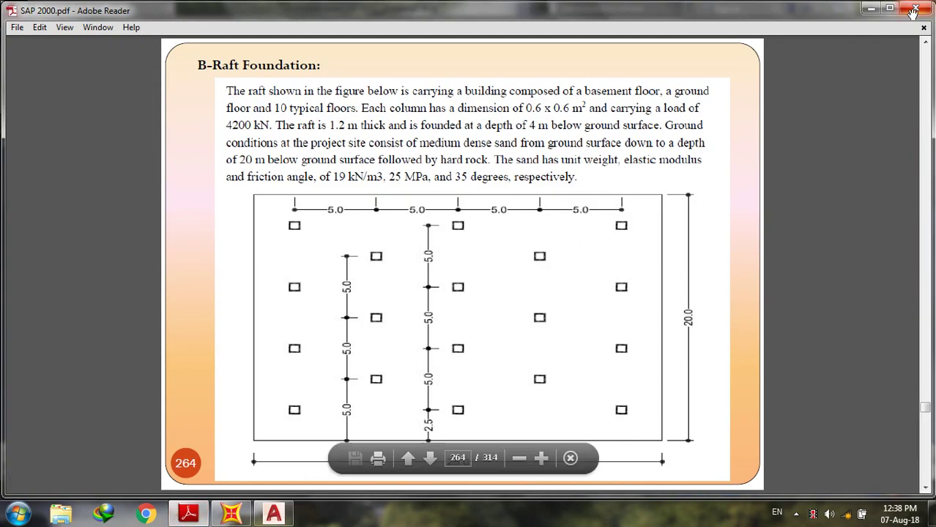
pyautogui.click(868, 12)
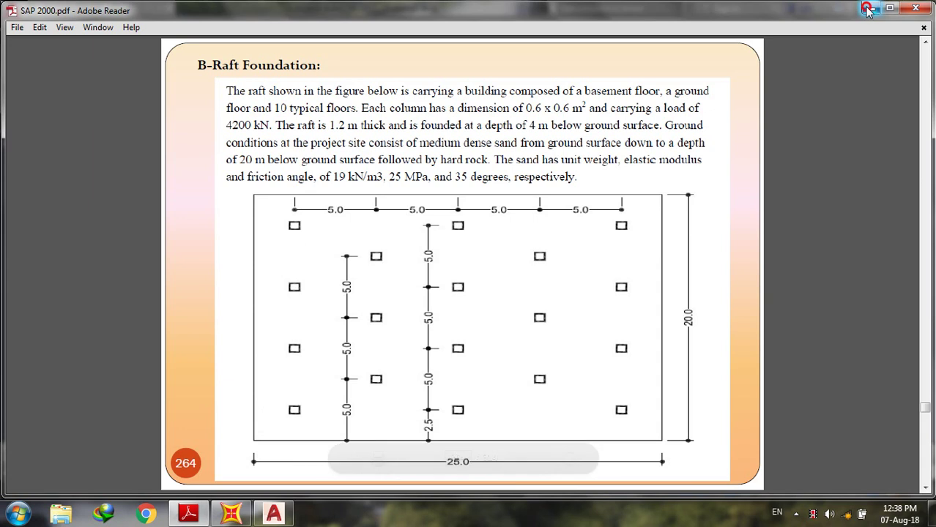
pyautogui.click(15, 67)
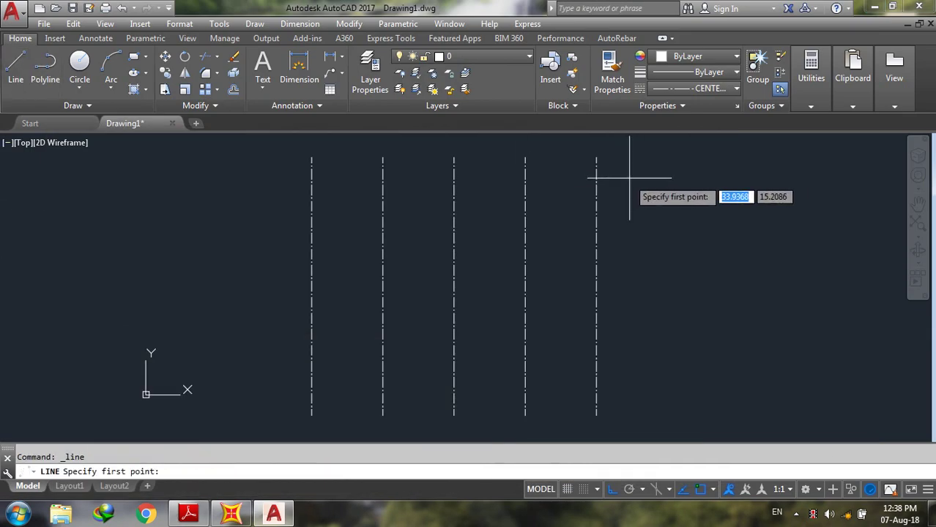
pyautogui.click(630, 173)
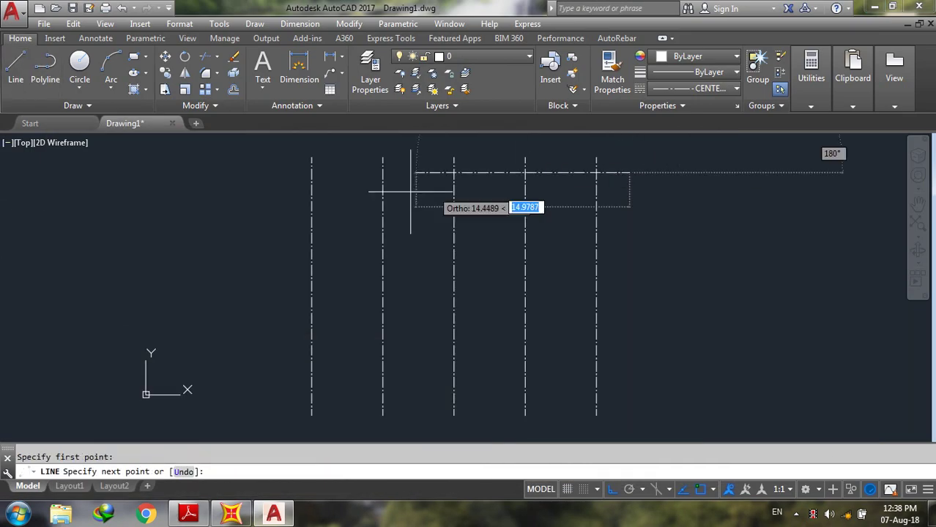
pyautogui.click(272, 193)
pyautogui.press('Return')
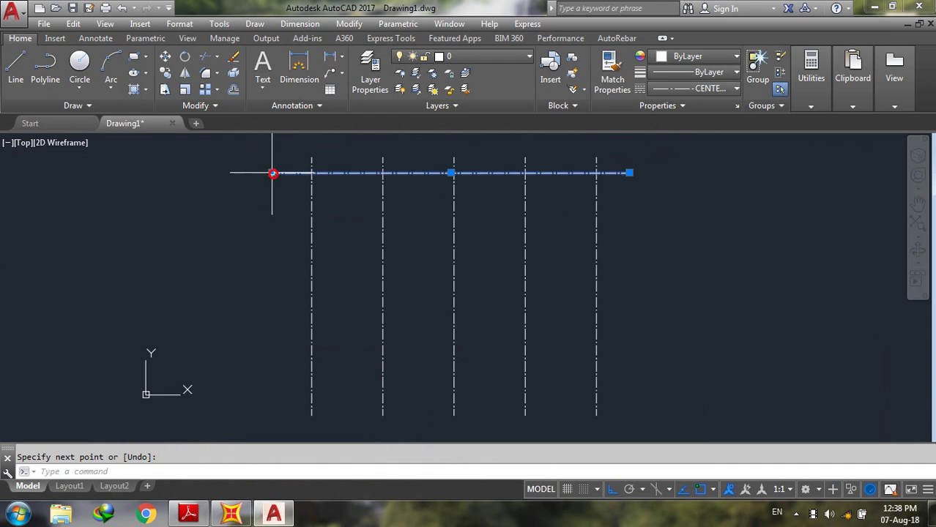
# Copy the horizontal centre line downward at distances of 5, 10 and 15 from its left endpoint.
pyautogui.write('copy')
pyautogui.press('Return')
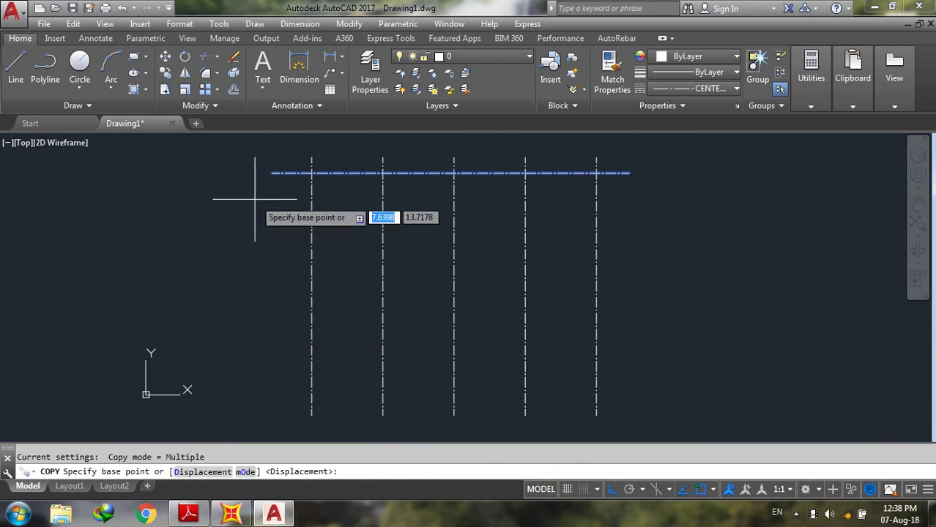
pyautogui.click(271, 176)
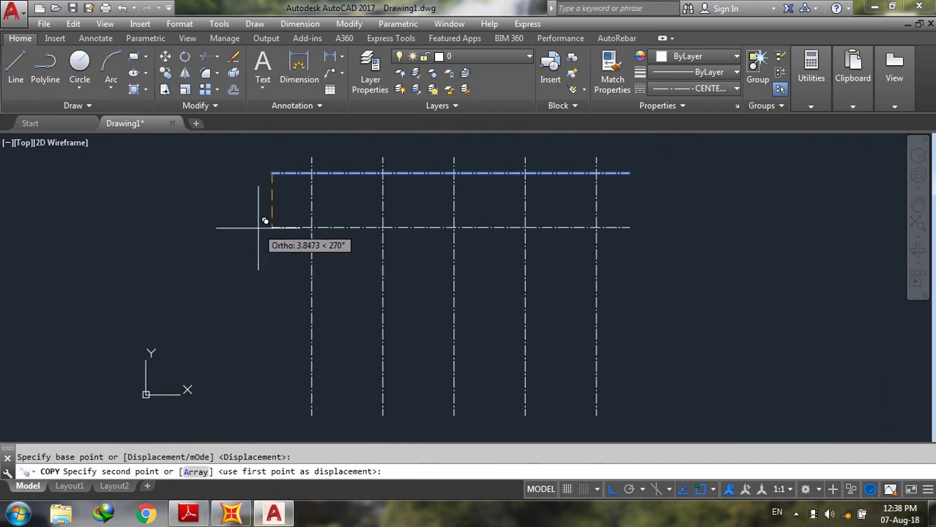
pyautogui.write('5')
pyautogui.press('Return')
pyautogui.write('10')
pyautogui.press('Return')
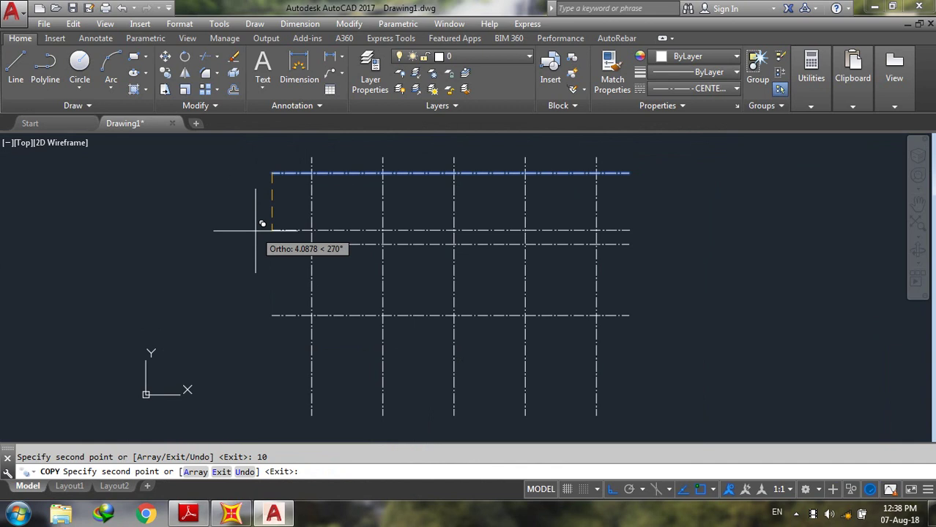
pyautogui.write('15')
pyautogui.press('Return')
pyautogui.press('Escape')
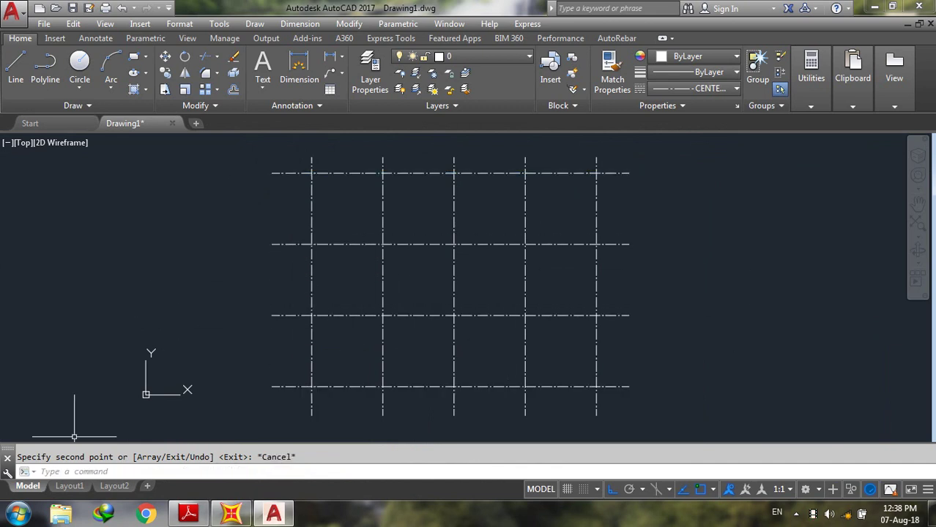
pyautogui.click(189, 513)
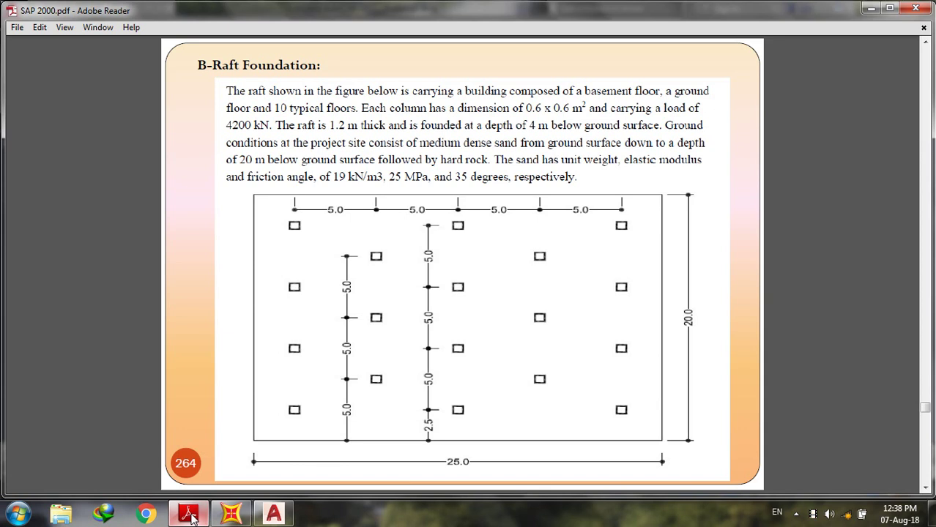
pyautogui.click(189, 515)
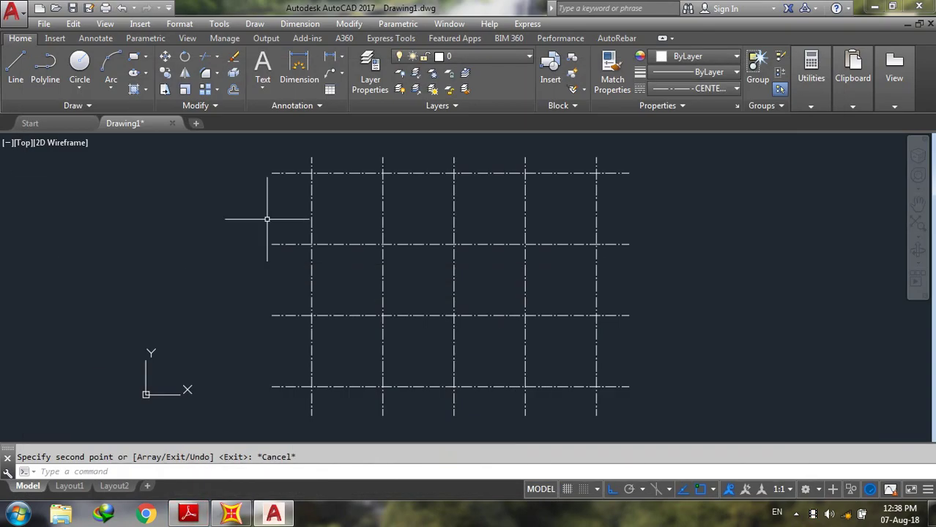
pyautogui.click(136, 58)
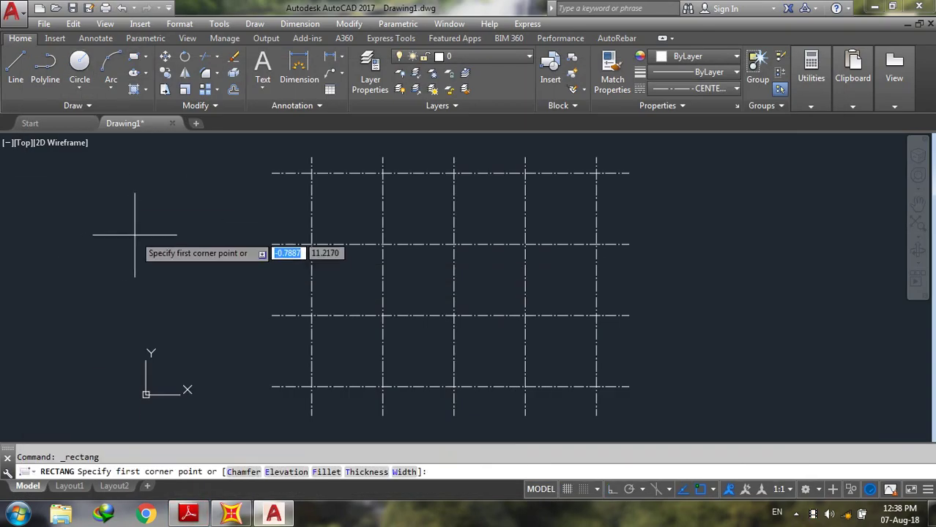
pyautogui.click(134, 234)
pyautogui.press('Escape')
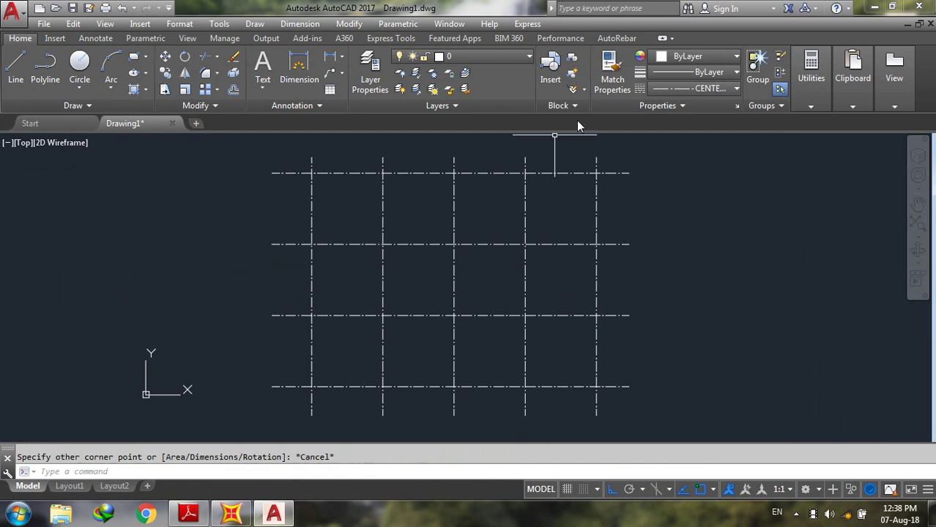
# Set the current linetype to Continuous and draw a 0.6 by 0.6 column square beside the grid.
pyautogui.click(668, 89)
pyautogui.click(707, 157)
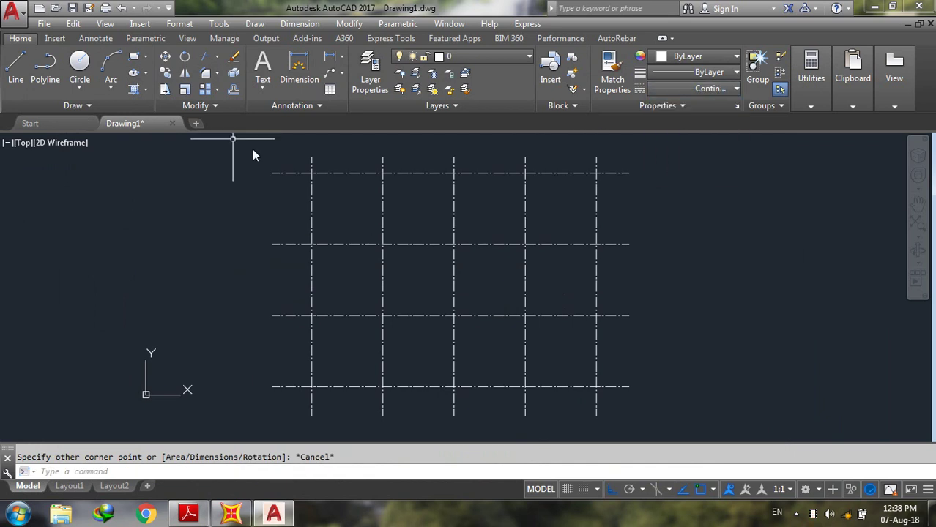
pyautogui.click(134, 63)
pyautogui.click(62, 221)
pyautogui.write('d')
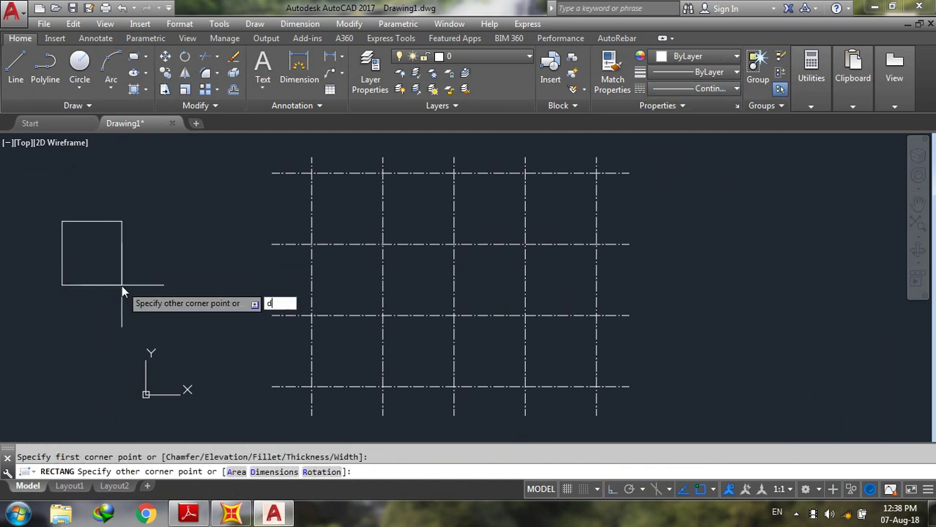
pyautogui.press('Return')
pyautogui.write('0.6')
pyautogui.press('Return')
pyautogui.write('0.6')
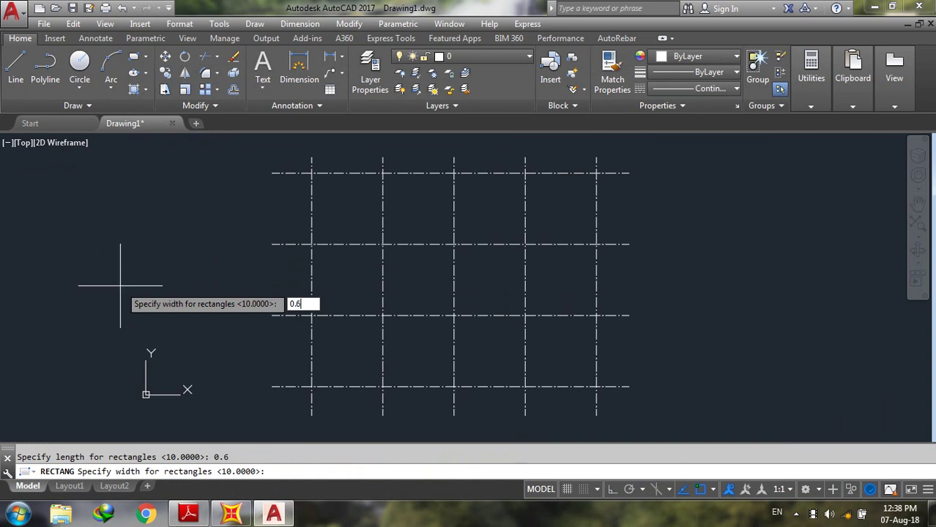
pyautogui.press('Return')
pyautogui.click(105, 295)
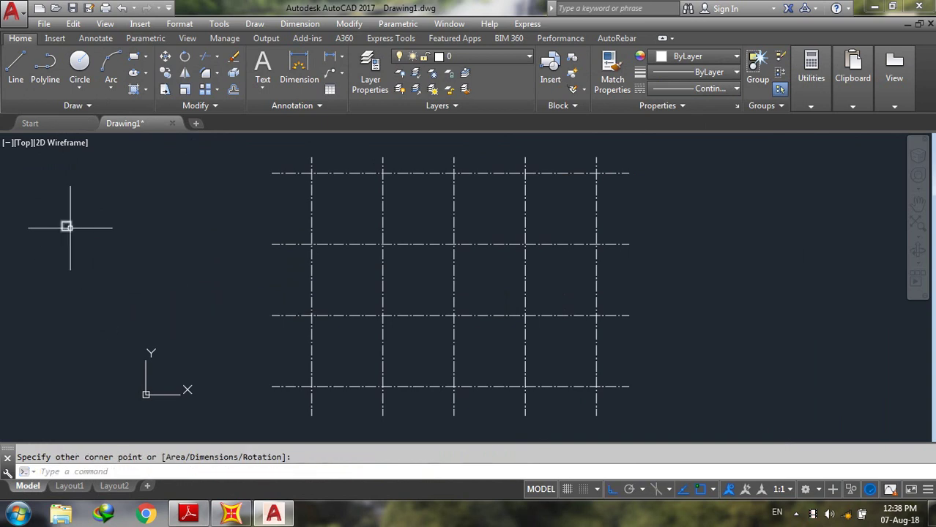
# Move the column square by its centre onto the upper-left grid intersection, with Ortho mode turned off.
pyautogui.write('mov')
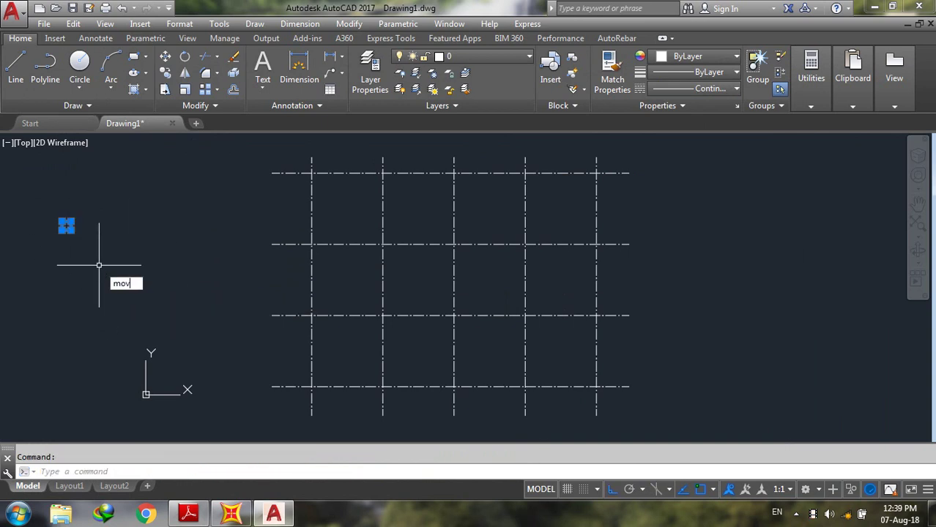
pyautogui.click(99, 265)
pyautogui.write('e')
pyautogui.click(55, 296)
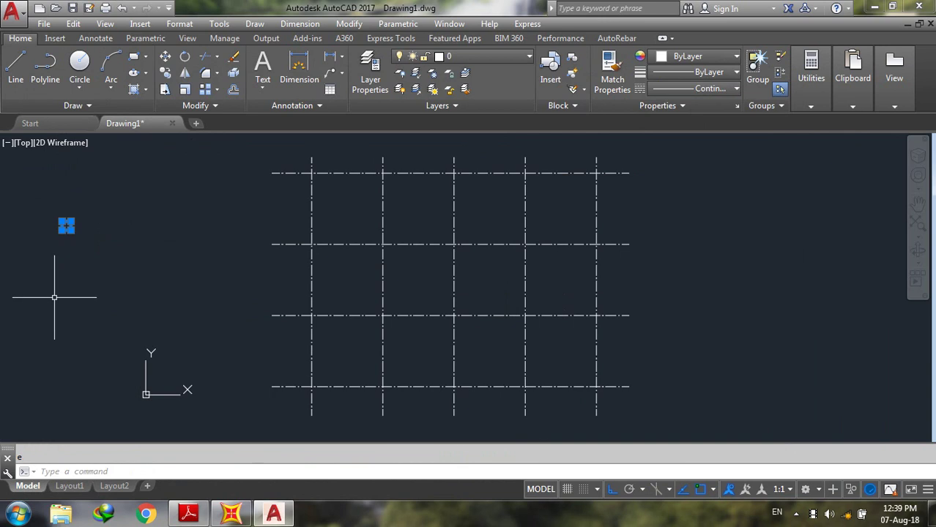
pyautogui.press('Return')
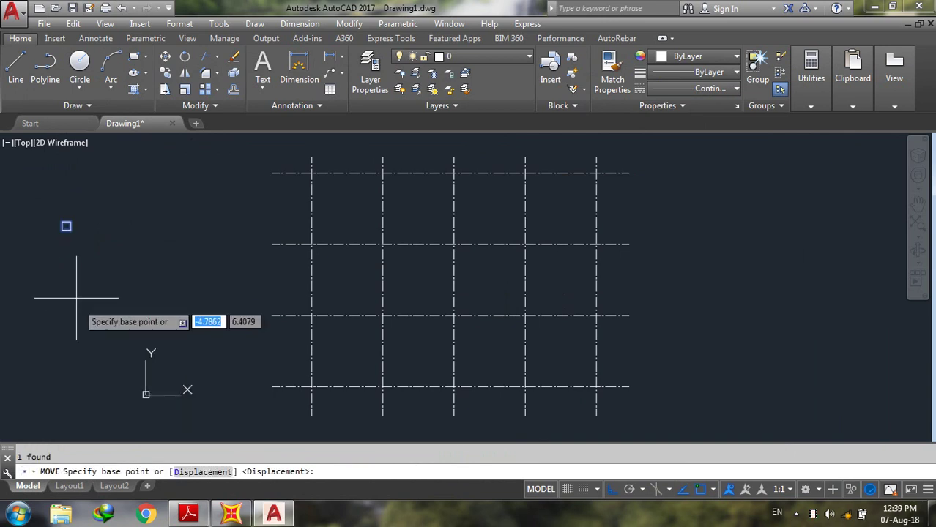
pyautogui.scroll(5, 64, 220)
pyautogui.click(64, 217)
pyautogui.scroll(-5, 226, 351)
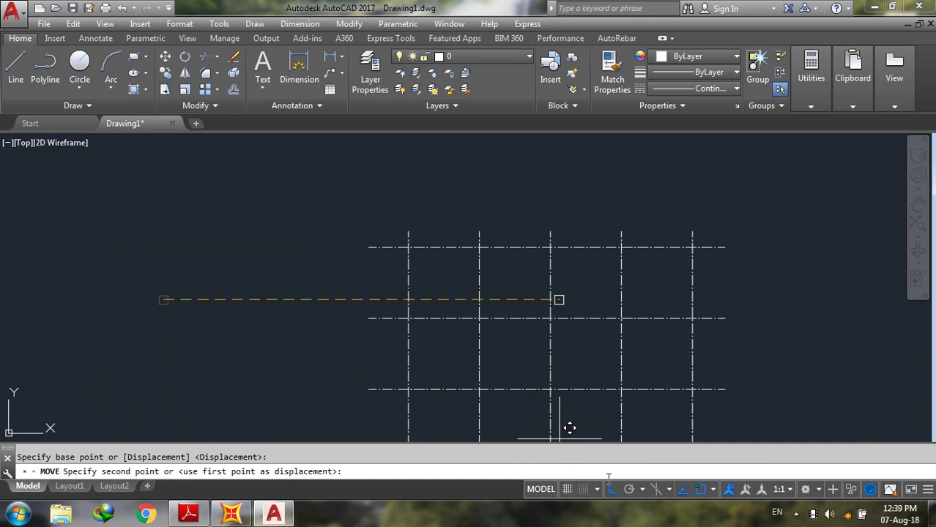
pyautogui.press('F8')
pyautogui.scroll(3, 405, 216)
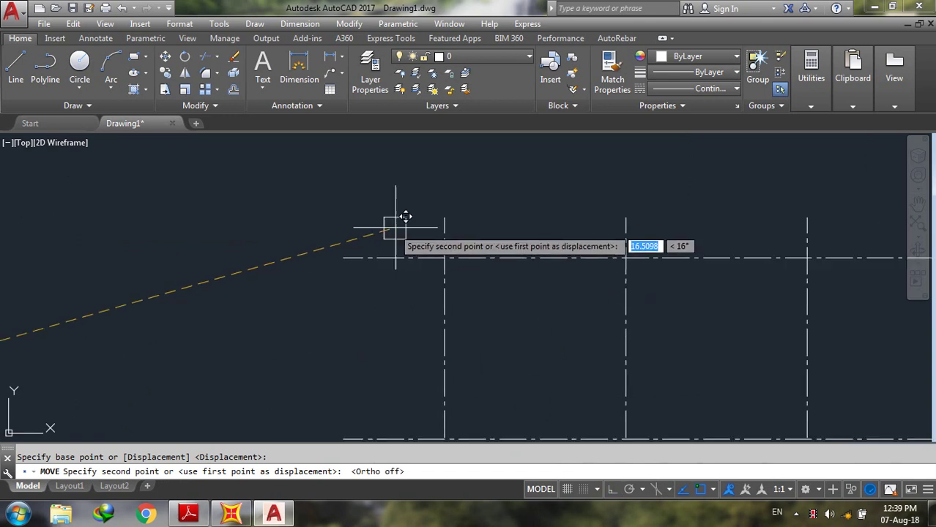
pyautogui.click(446, 255)
pyautogui.scroll(-2, 418, 249)
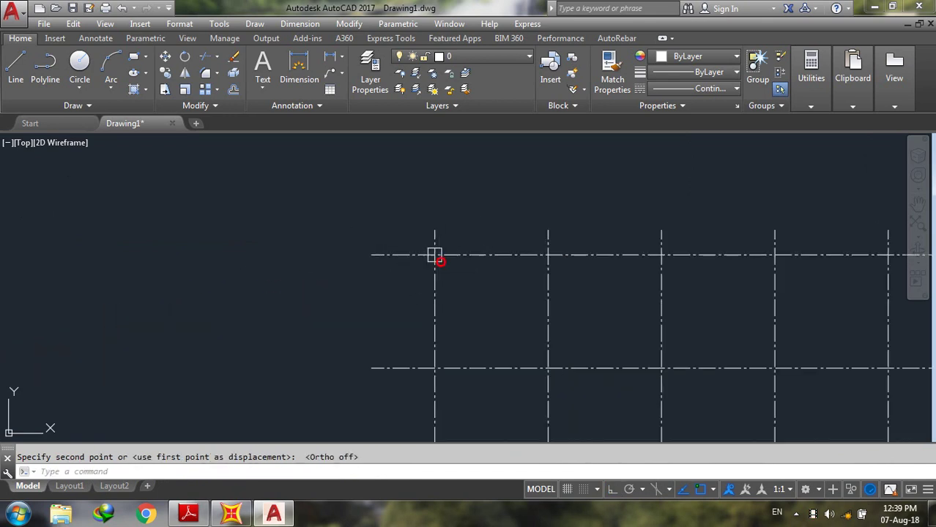
# Copy the column square by its centre to the other three intersections on the first vertical centre line.
pyautogui.write('cop')
pyautogui.press('Return')
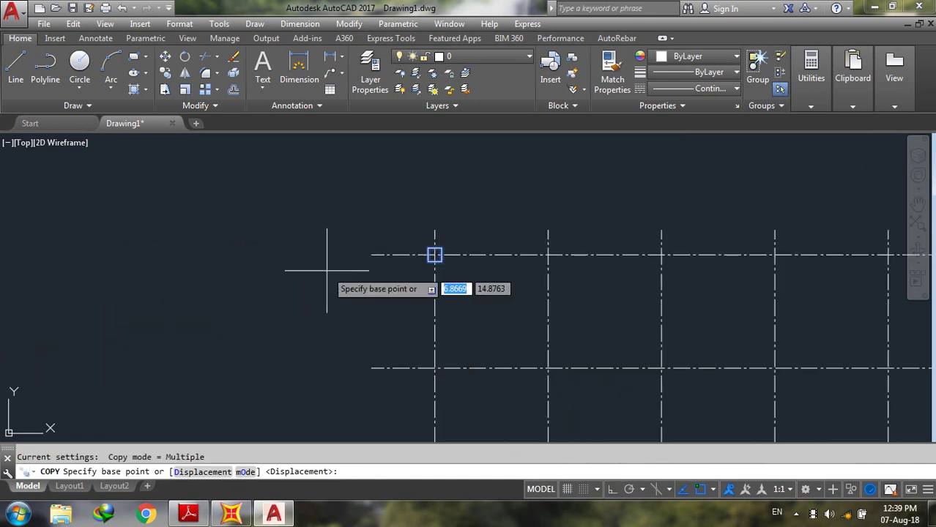
pyautogui.scroll(2, 434, 254)
pyautogui.click(434, 254)
pyautogui.scroll(-5, 433, 313)
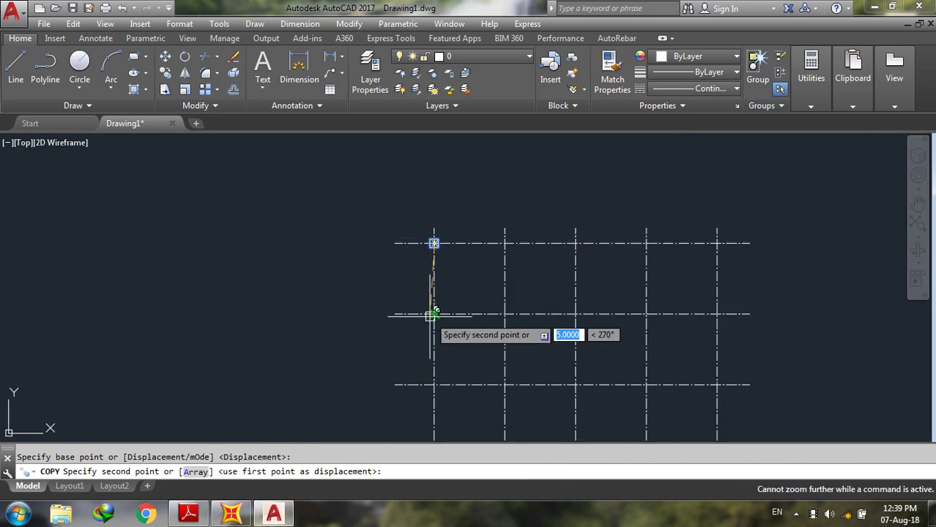
pyautogui.scroll(7, 444, 300)
pyautogui.click(442, 304)
pyautogui.scroll(-6, 442, 304)
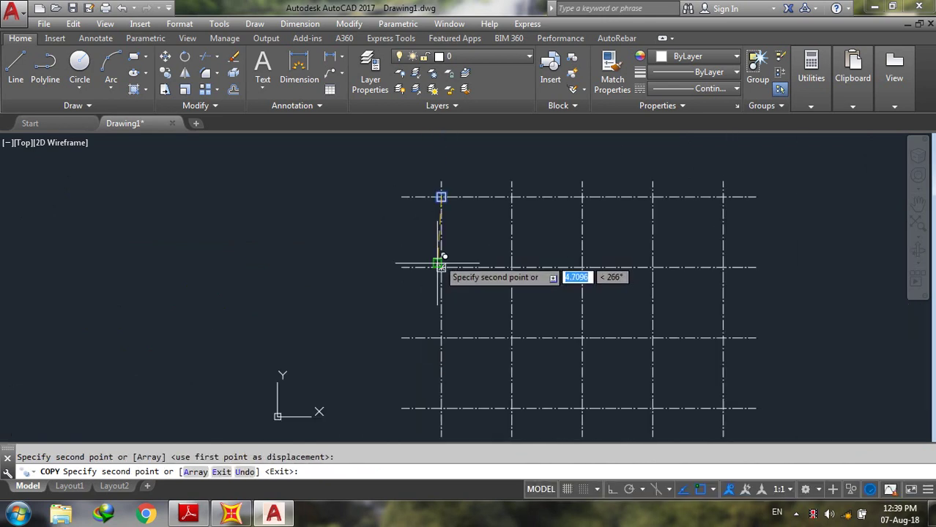
pyautogui.scroll(6, 439, 331)
pyautogui.click(435, 327)
pyautogui.scroll(-6, 435, 327)
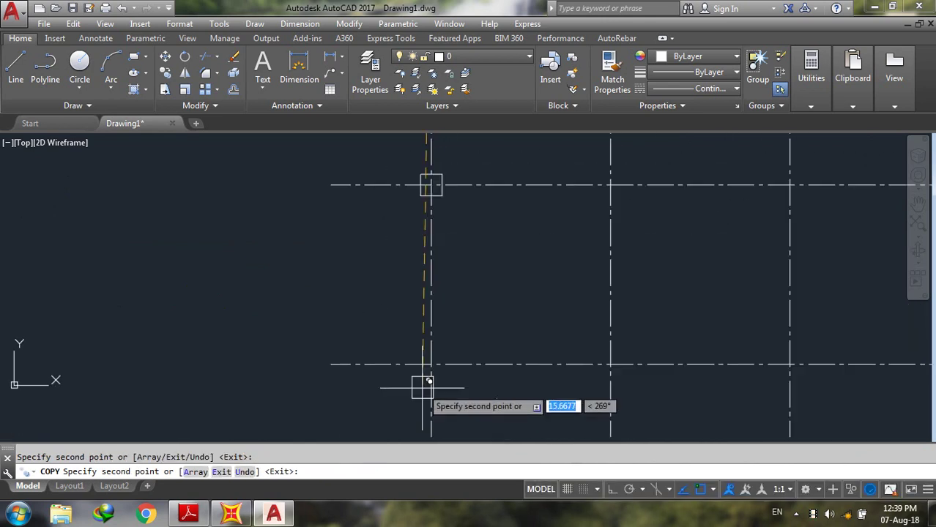
pyautogui.scroll(6, 436, 350)
pyautogui.click(436, 350)
pyautogui.scroll(-6, 436, 350)
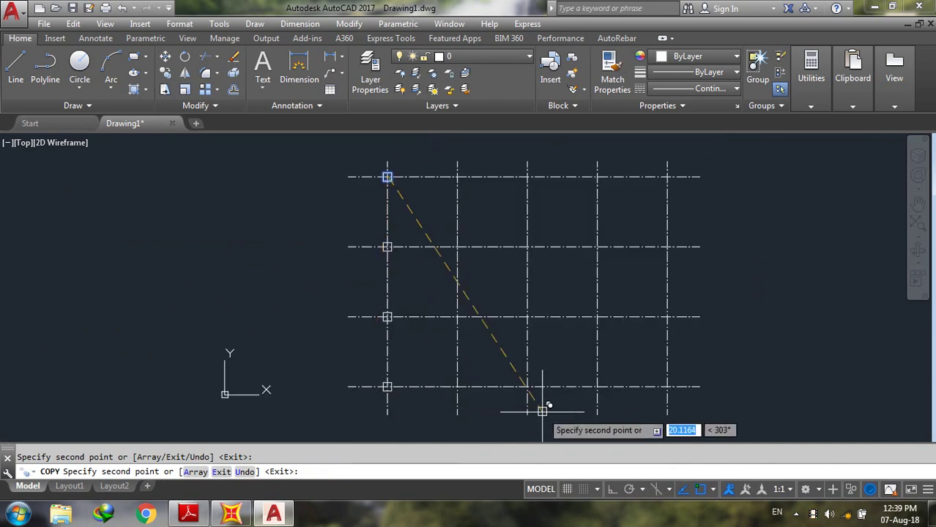
# Checking the layout in SAP 2000.pdf, copy the column to all four intersections of the third vertical line and the upper two of the fifth.
pyautogui.click(527, 386)
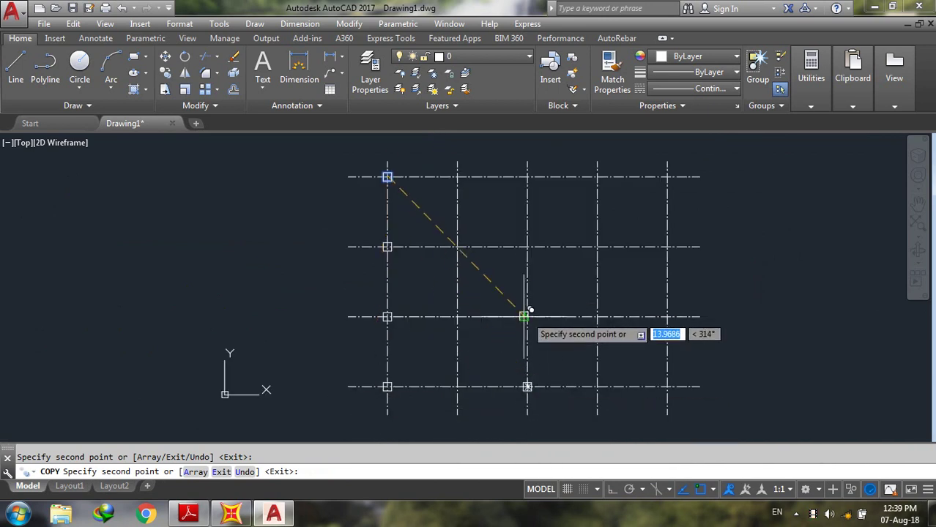
pyautogui.click(187, 517)
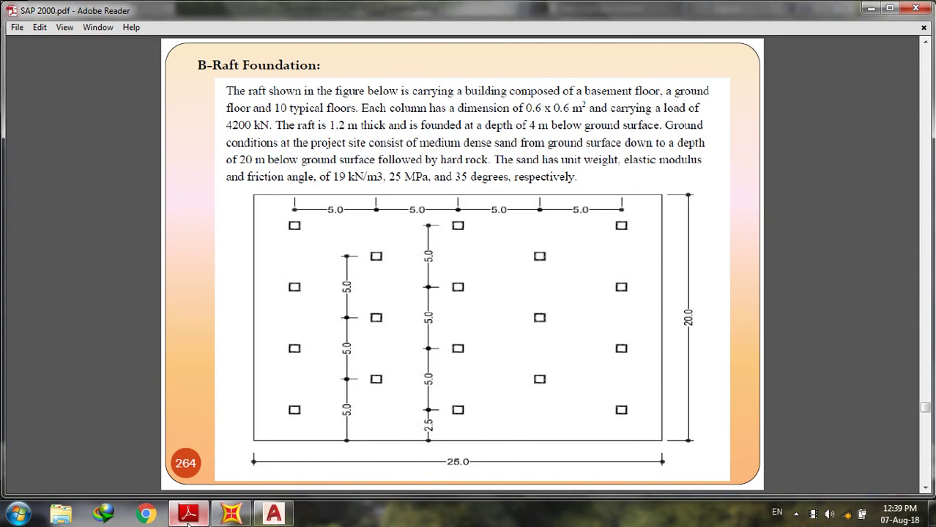
pyautogui.click(188, 518)
pyautogui.scroll(4, 521, 313)
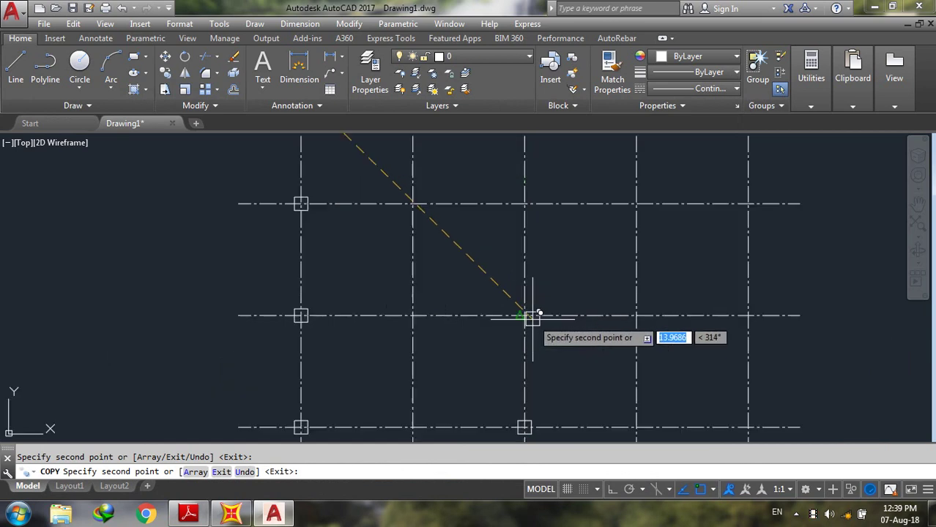
pyautogui.scroll(-3, 517, 314)
pyautogui.scroll(3, 503, 263)
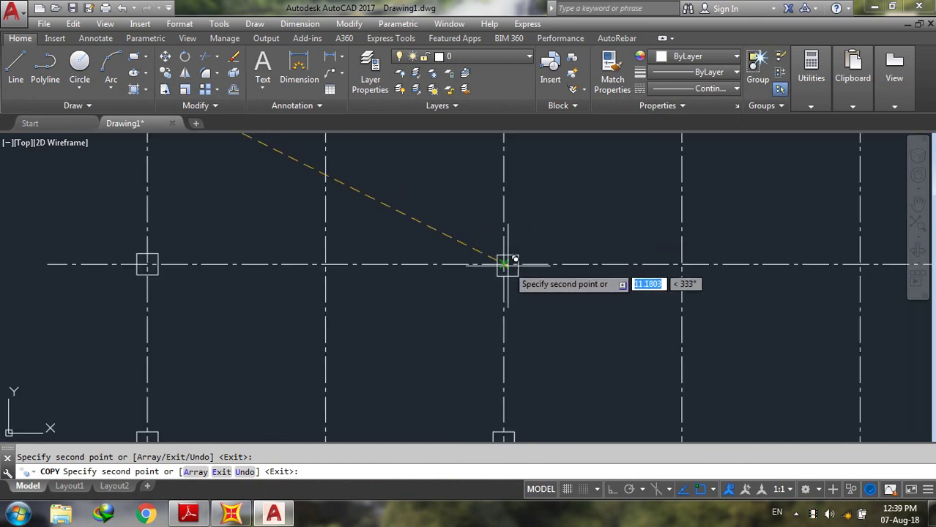
pyautogui.scroll(-3, 504, 264)
pyautogui.scroll(3, 489, 242)
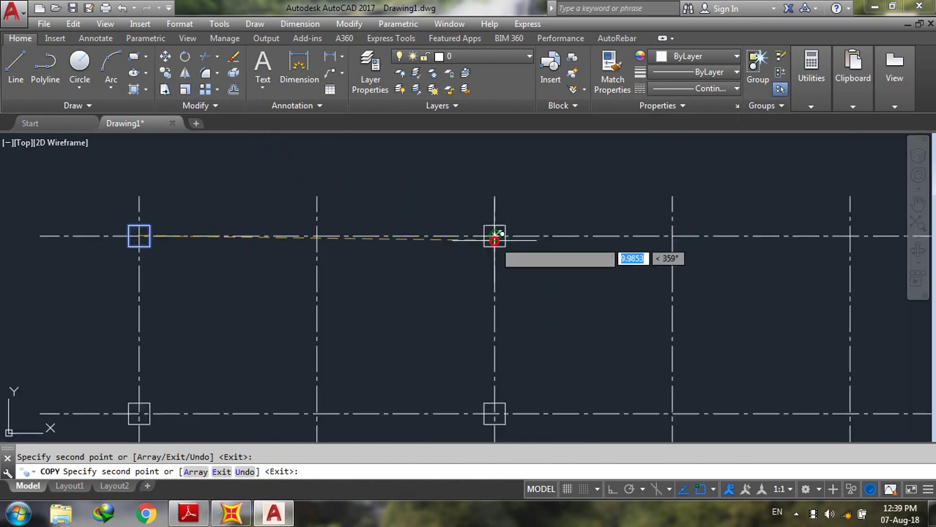
pyautogui.scroll(-2, 614, 298)
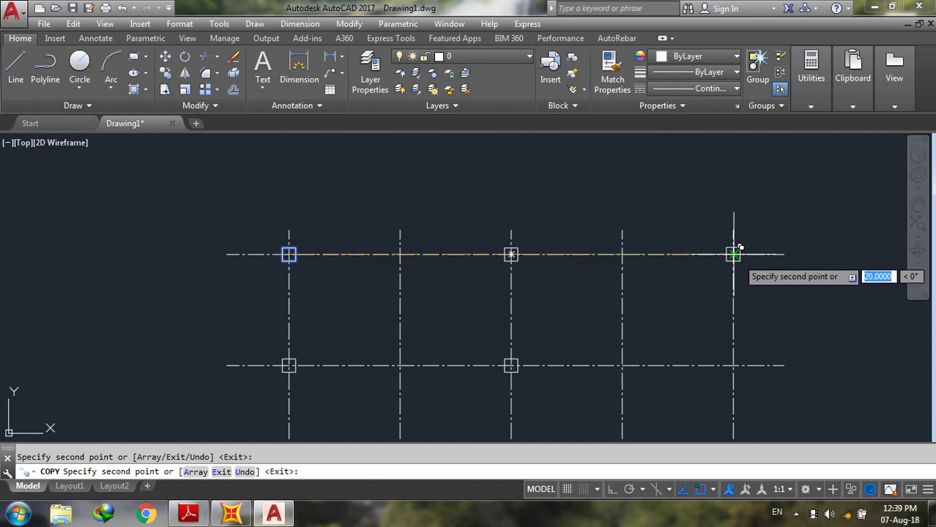
pyautogui.scroll(-2, 718, 345)
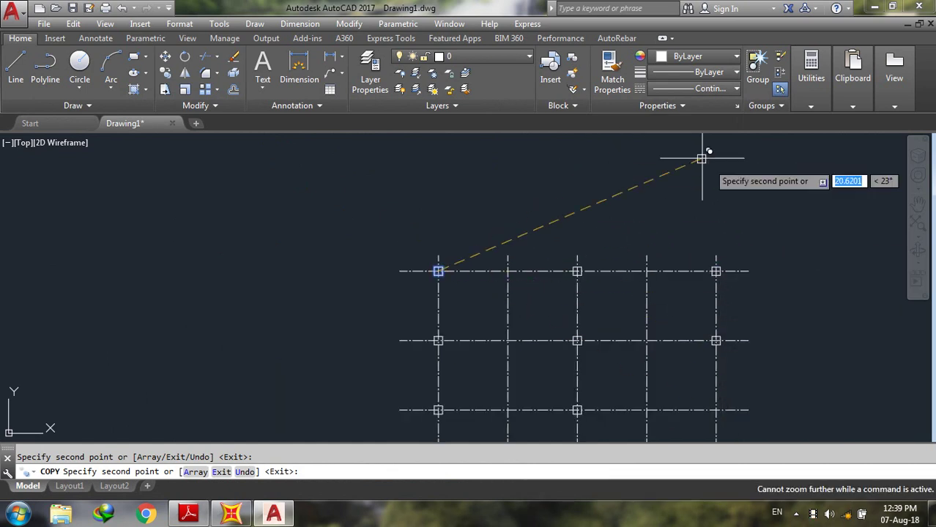
pyautogui.press('Escape')
# Copy the second column square on the fifth vertical line to the two intersections below it.
pyautogui.scroll(-5, 707, 289)
pyautogui.scroll(5, 679, 253)
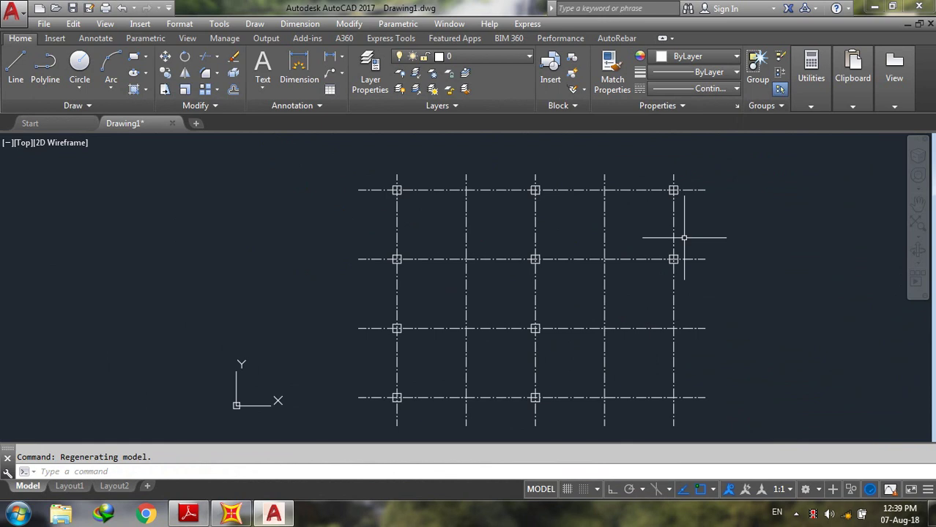
pyautogui.write('co')
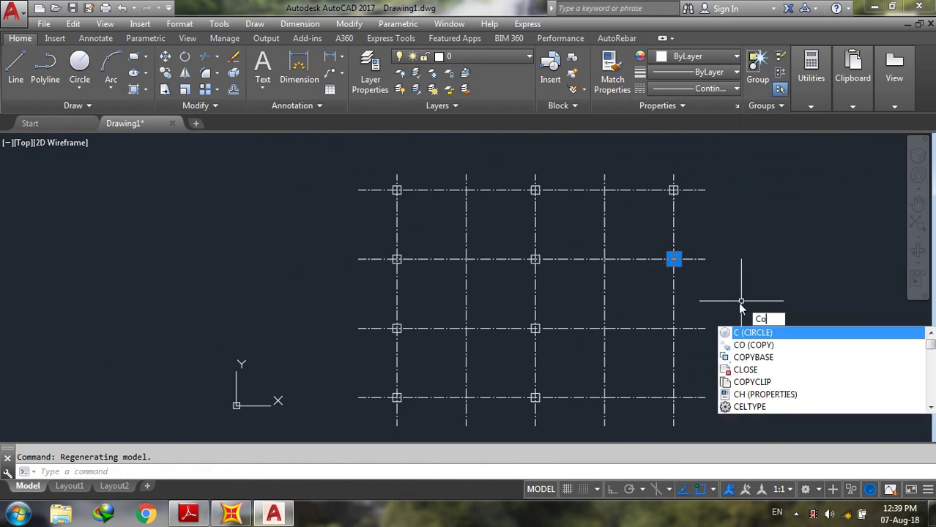
pyautogui.press('Return')
pyautogui.scroll(6, 668, 249)
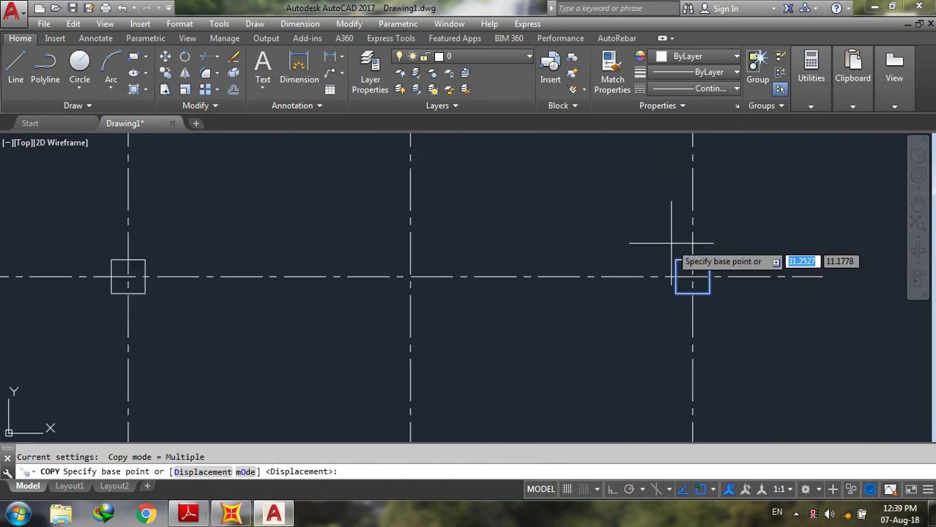
pyautogui.click(691, 276)
pyautogui.scroll(-6, 690, 322)
pyautogui.scroll(4, 687, 316)
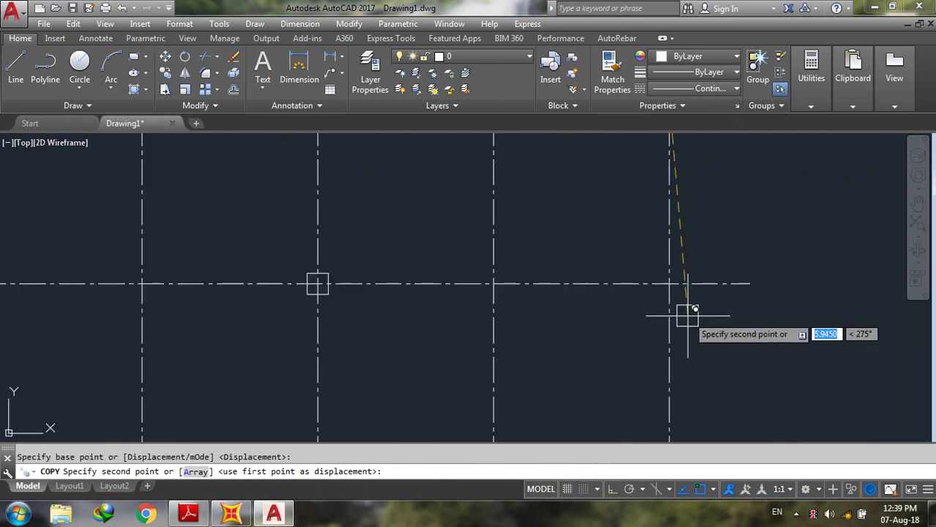
pyautogui.click(668, 280)
pyautogui.scroll(-5, 669, 322)
pyautogui.scroll(5, 668, 318)
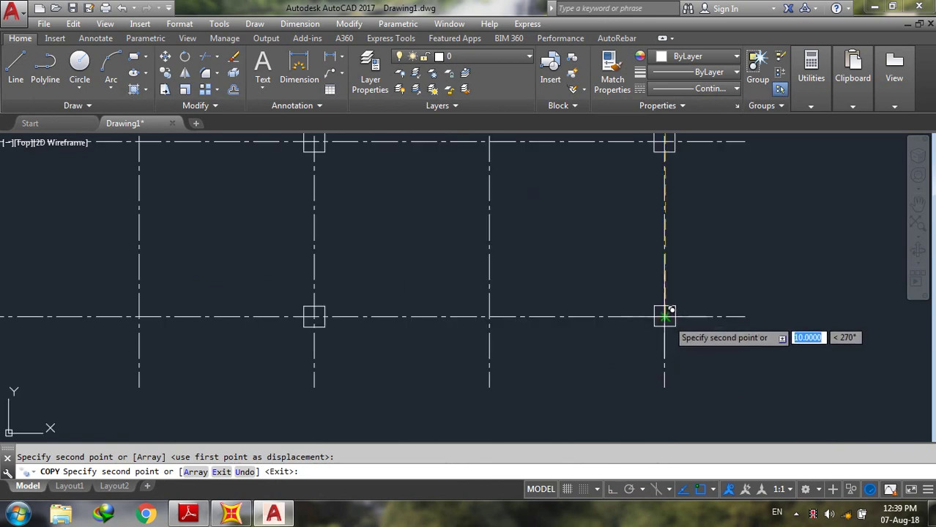
pyautogui.click(664, 314)
pyautogui.scroll(-4, 652, 357)
pyautogui.scroll(-2, 622, 337)
pyautogui.press('Escape')
# Copy the upper-left column to the second vertical line, using Mid Between 2 Points of its intersections with the first and second horizontal lines.
pyautogui.scroll(4, 581, 315)
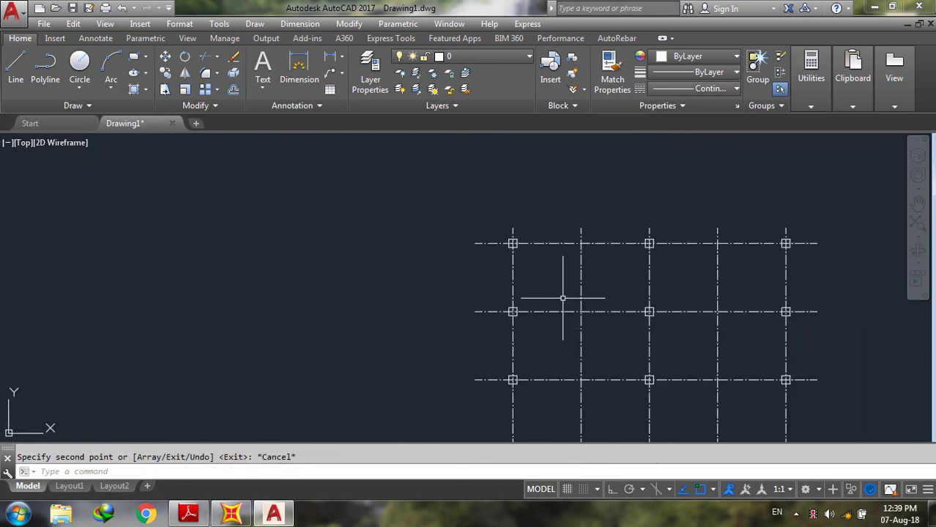
pyautogui.scroll(3, 512, 243)
pyautogui.scroll(-3, 653, 327)
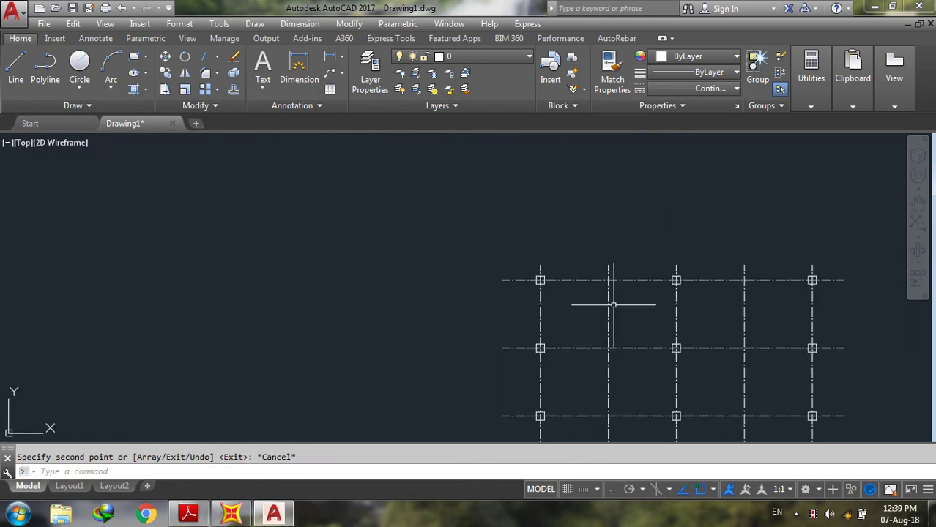
pyautogui.scroll(4, 569, 289)
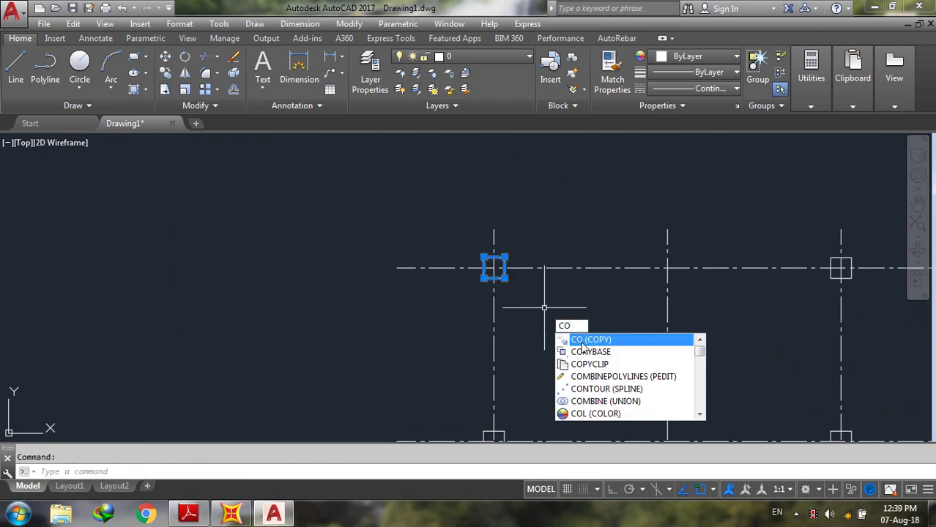
pyautogui.press('Return')
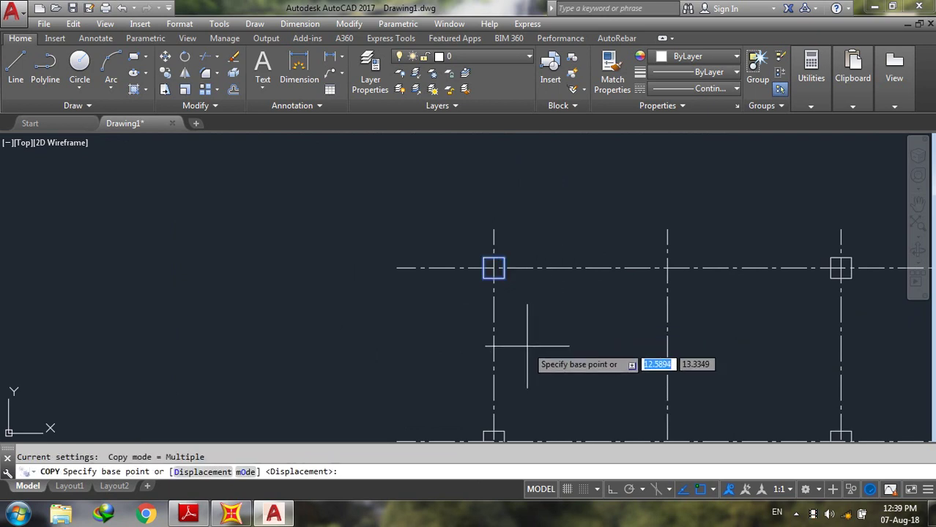
pyautogui.click(494, 268)
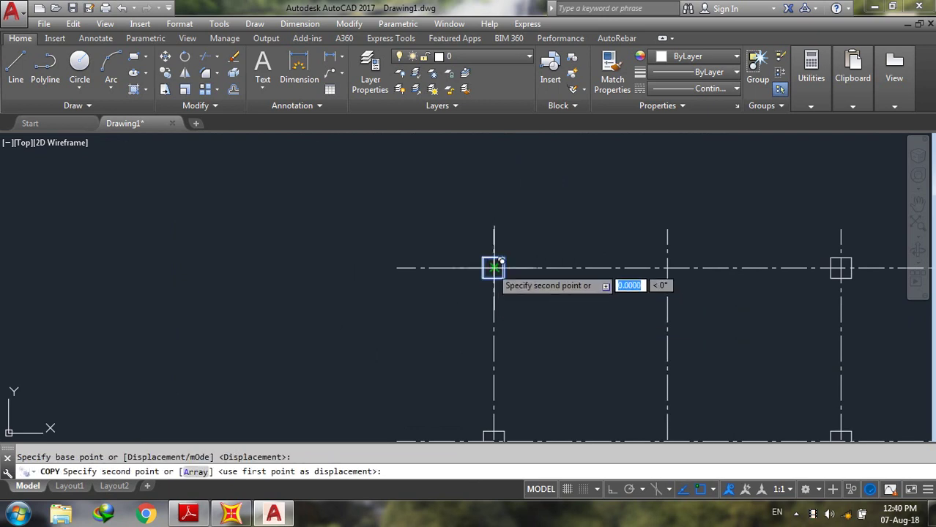
pyautogui.keyDown('shift'); pyautogui.rightClick(550, 344); pyautogui.keyUp('shift')
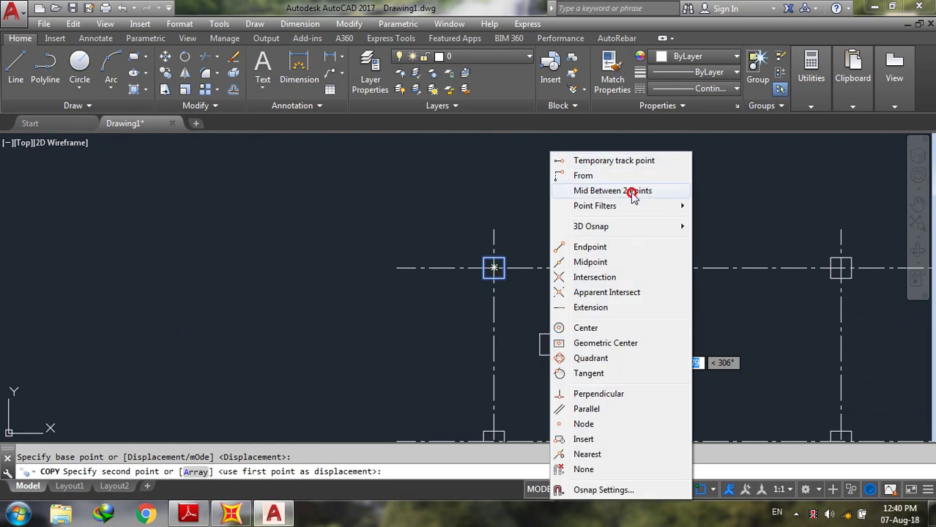
pyautogui.click(634, 192)
pyautogui.click(669, 267)
pyautogui.scroll(-4, 669, 268)
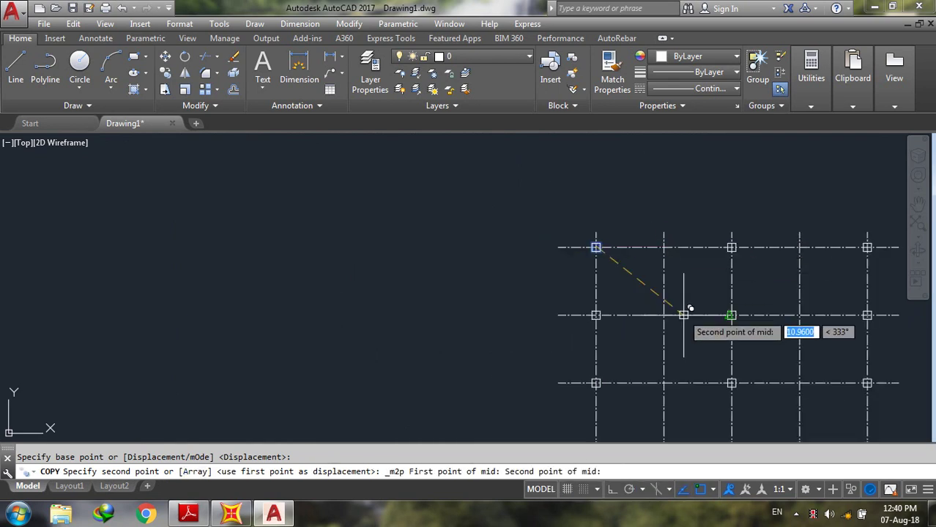
pyautogui.click(665, 315)
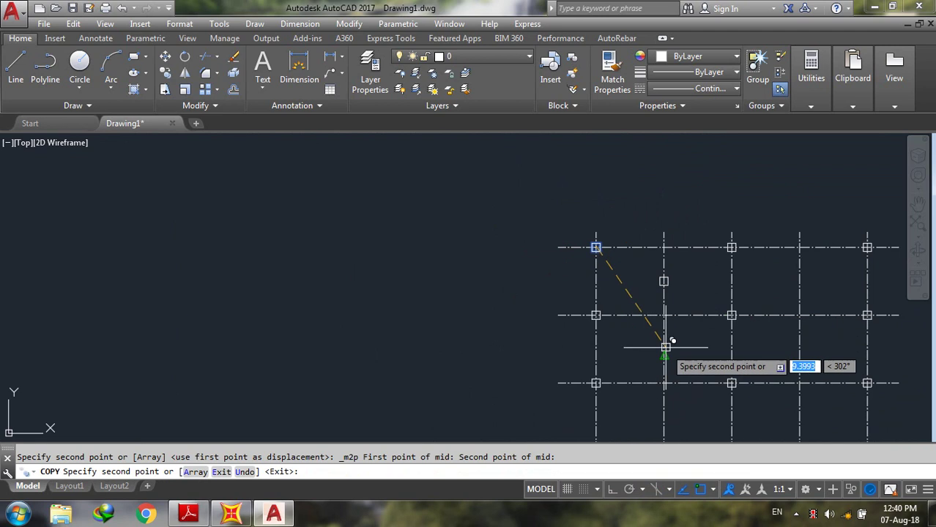
# With Ortho on, copy the column on the second vertical centre line 5 units straight down from its centre.
pyautogui.press('Escape')
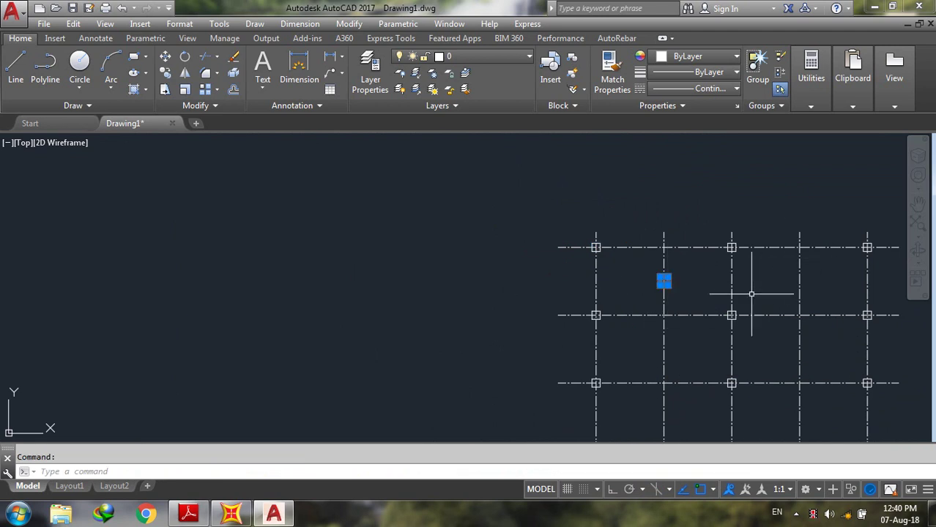
pyautogui.scroll(4, 665, 283)
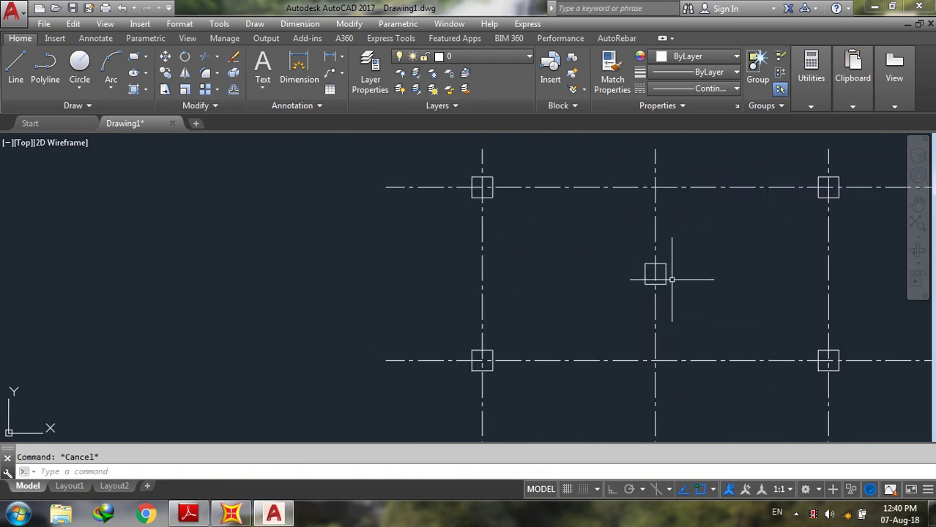
pyautogui.write('co')
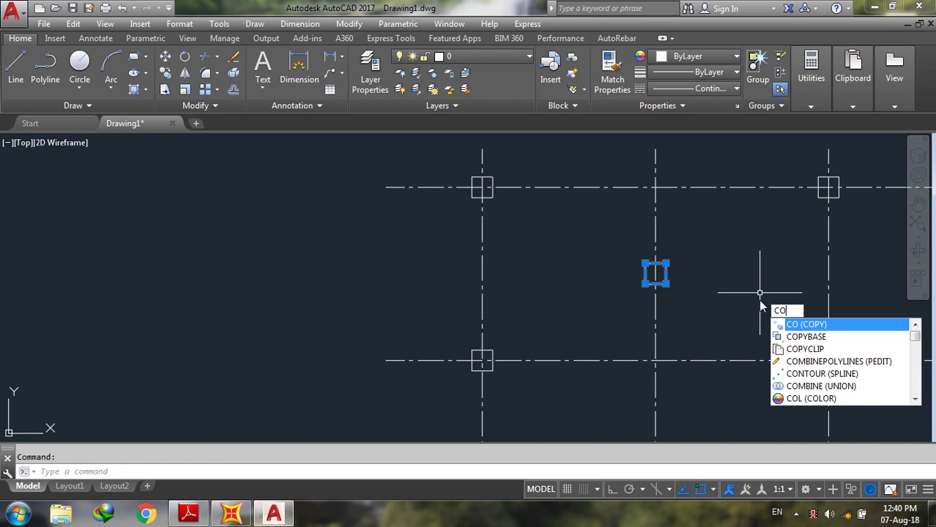
pyautogui.press('Return')
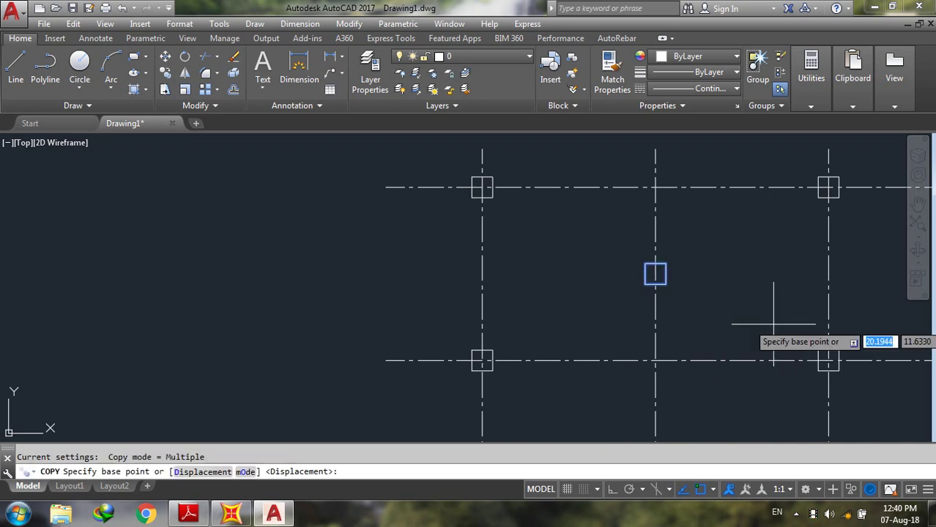
pyautogui.click(654, 273)
pyautogui.scroll(-6, 654, 274)
pyautogui.scroll(6, 672, 337)
pyautogui.press('F8')
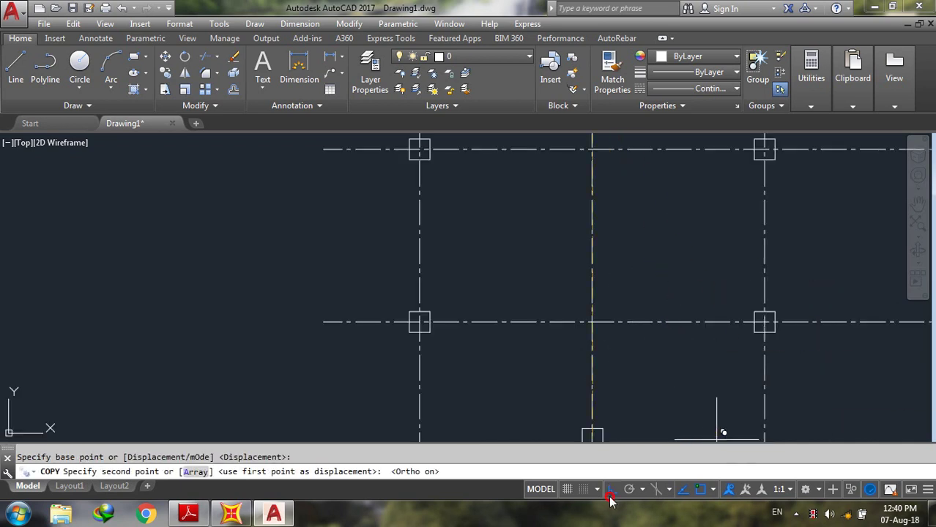
pyautogui.scroll(-6, 610, 288)
pyautogui.scroll(6, 603, 282)
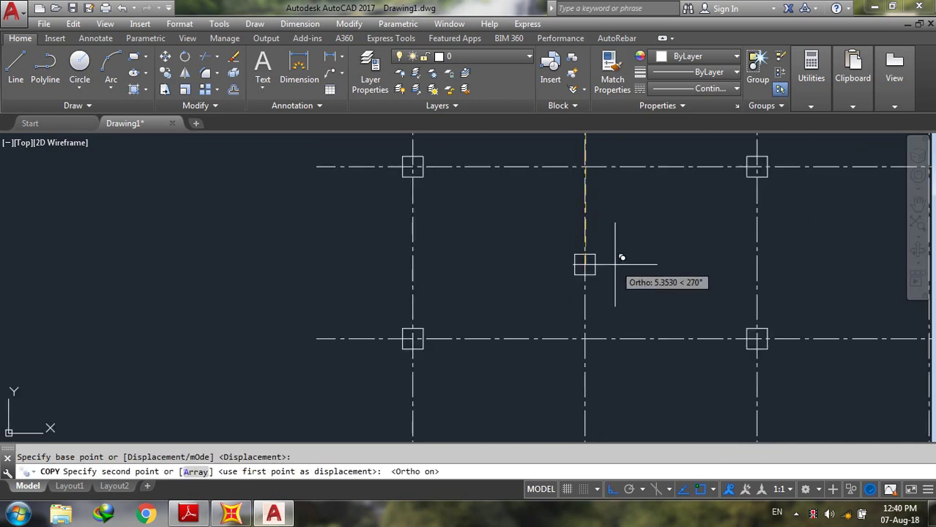
pyautogui.write('5')
pyautogui.press('Return')
# Place another copy of that column 10 units straight below the original and end the copy.
pyautogui.scroll(-2, 612, 271)
pyautogui.write('1')
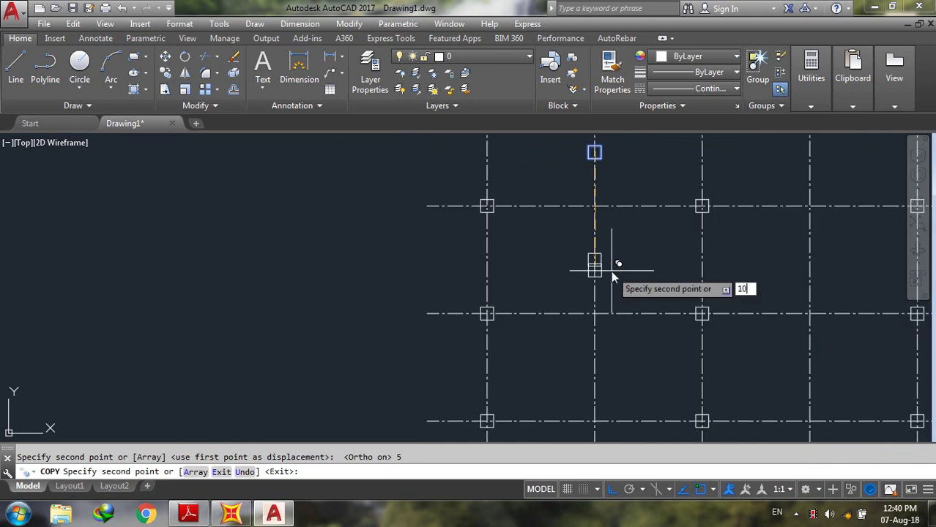
pyautogui.write('0')
pyautogui.press('Return')
pyautogui.scroll(-2, 612, 277)
pyautogui.press('Escape')
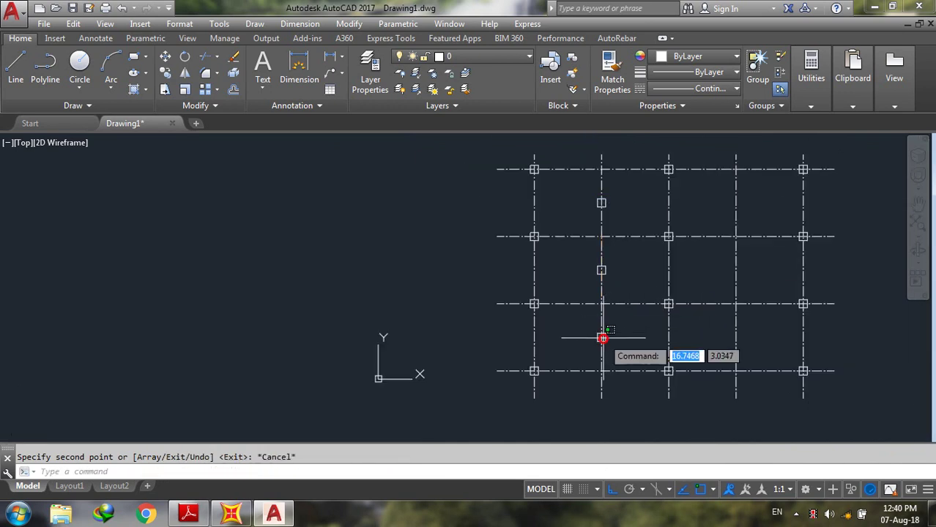
# Copy the three columns on the second vertical line 10 units to the right, onto the fourth vertical line.
pyautogui.click(602, 338)
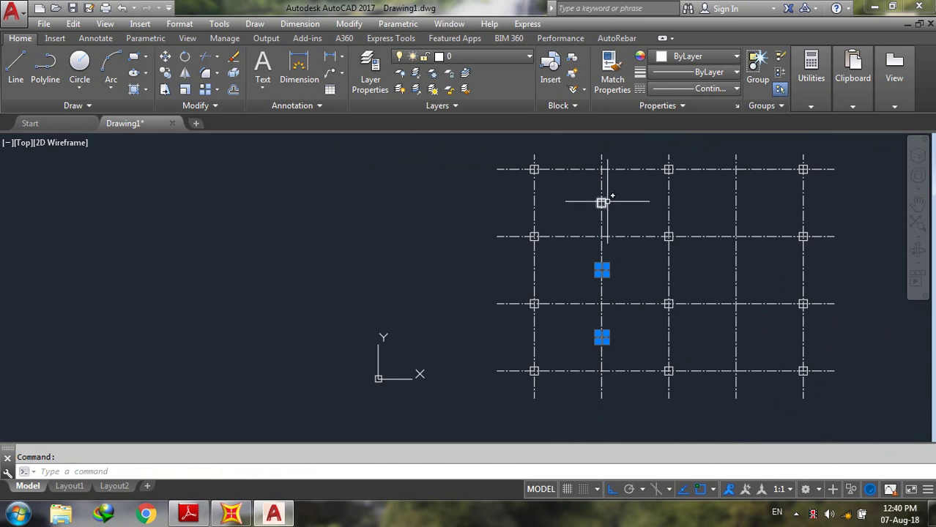
pyautogui.write('co')
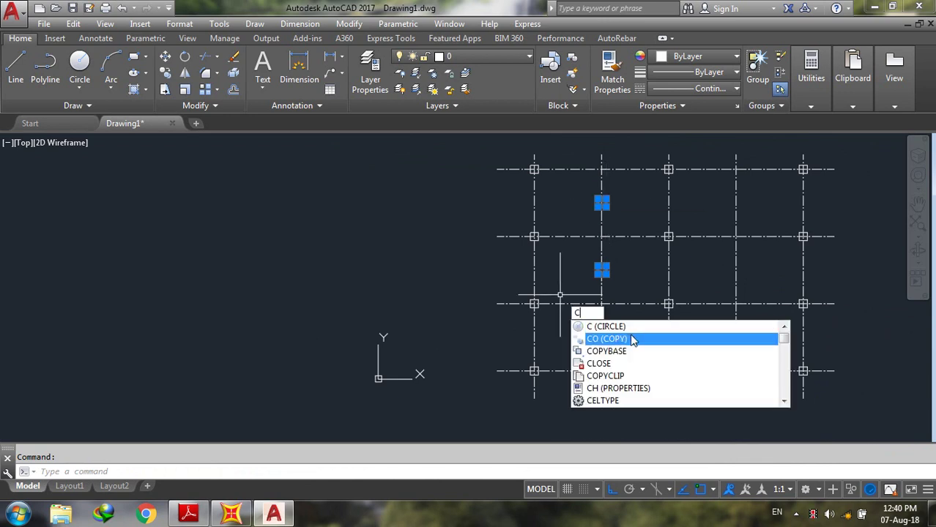
pyautogui.press('Return')
pyautogui.scroll(4, 601, 270)
pyautogui.click(601, 270)
pyautogui.scroll(-4, 595, 269)
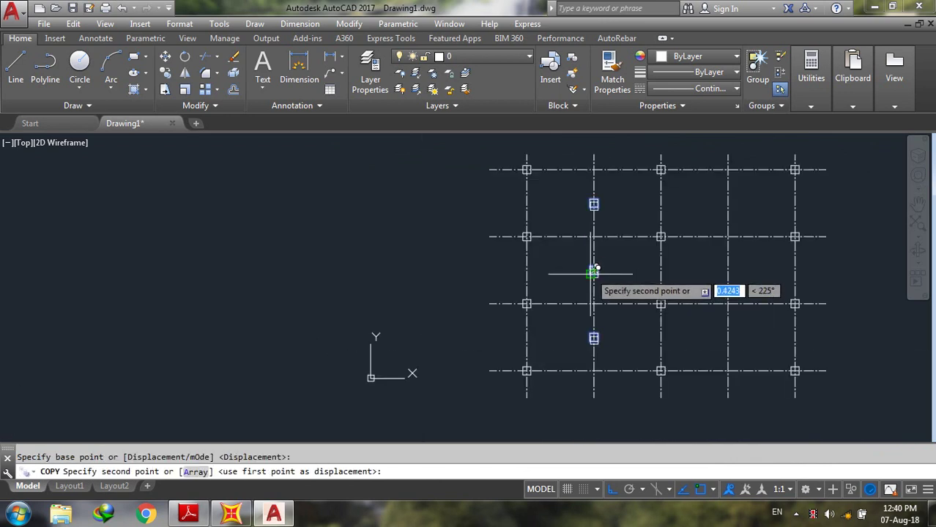
pyautogui.write('1')
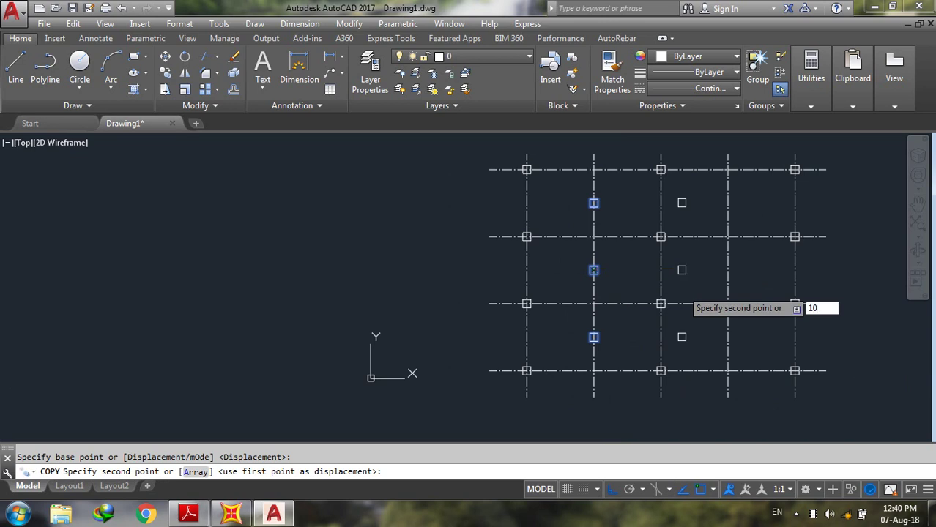
pyautogui.write('0')
pyautogui.press('Return')
pyautogui.press('Escape')
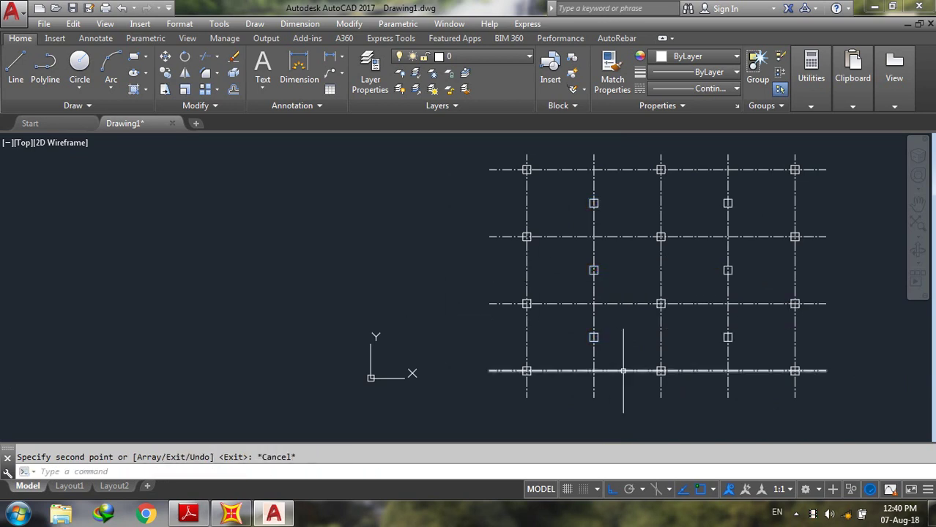
# Checking SAP 2000.pdf, draw a rectangle from the upper-right column's outer corner to the lower-left column's outer corner.
pyautogui.click(189, 515)
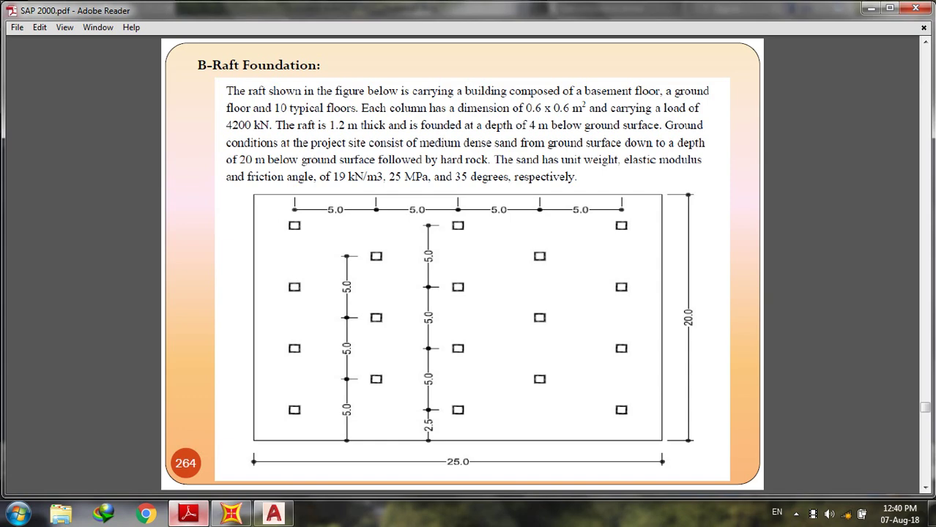
pyautogui.hotkey('alt', 'Tab')
pyautogui.click(135, 59)
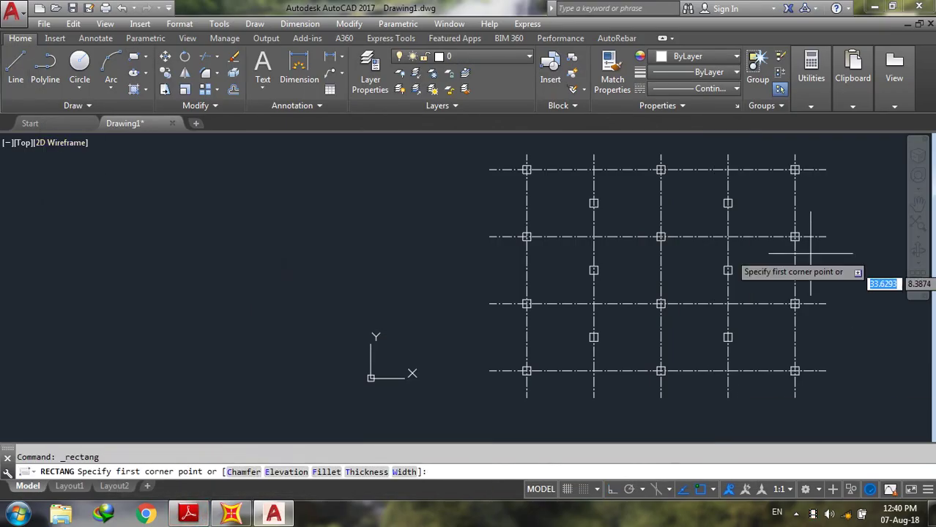
pyautogui.scroll(4, 769, 172)
pyautogui.click(852, 157)
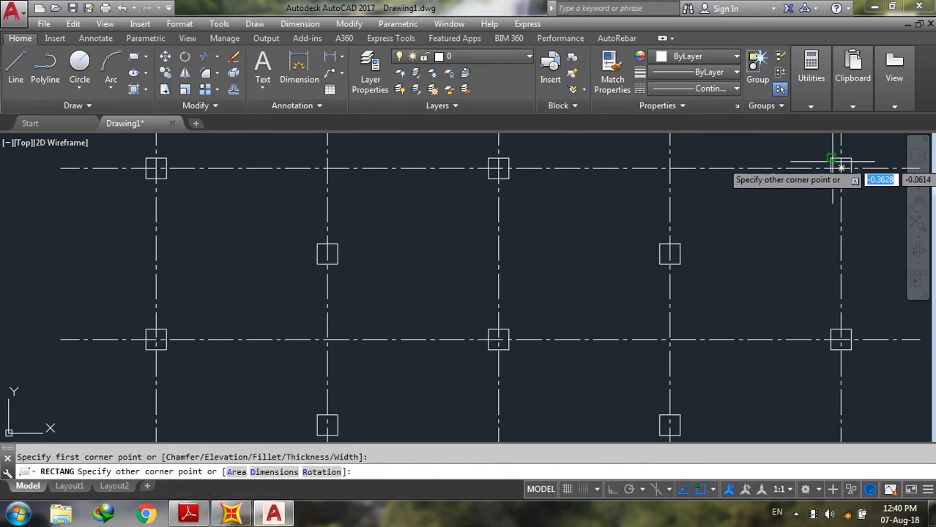
pyautogui.scroll(-6, 769, 205)
pyautogui.scroll(6, 524, 344)
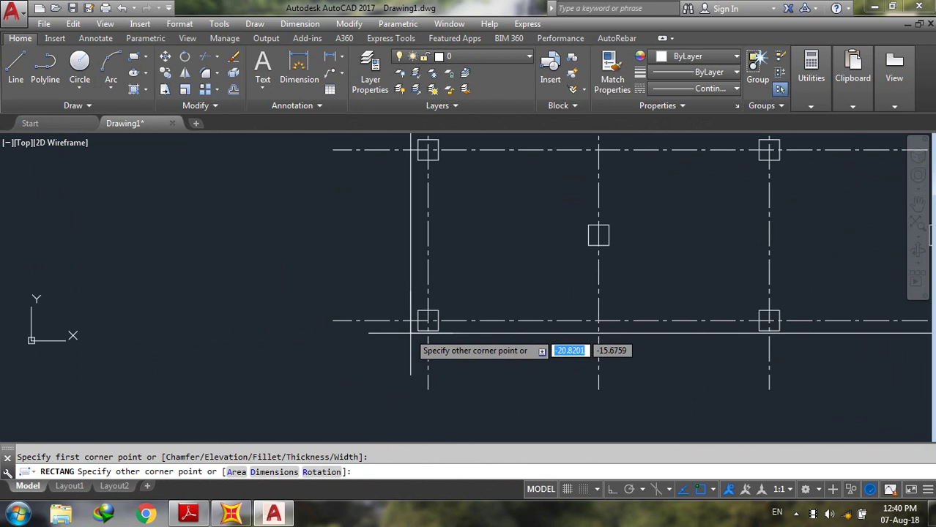
pyautogui.click(428, 320)
pyautogui.scroll(-2, 428, 321)
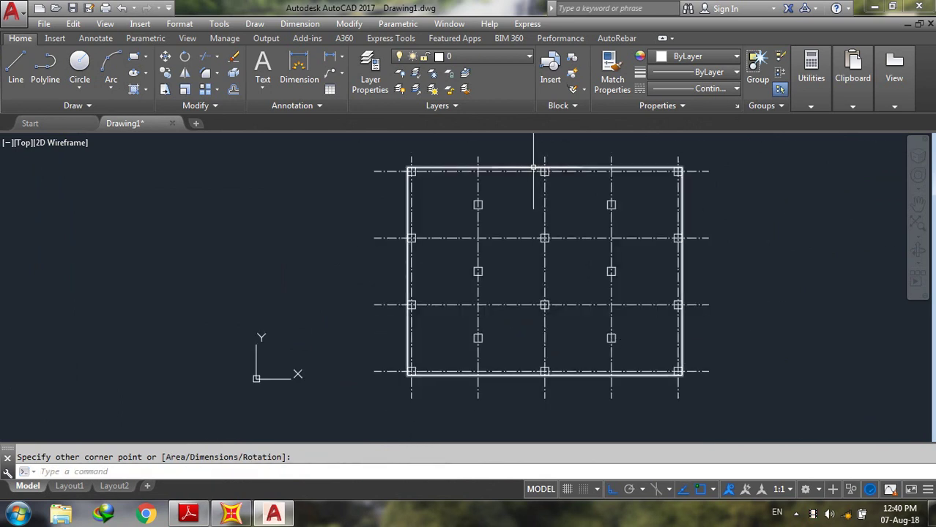
# Check the raft outline and its edge distances from the columns in SAP 2000.pdf, and return to the AutoCAD drawing.
pyautogui.click(188, 511)
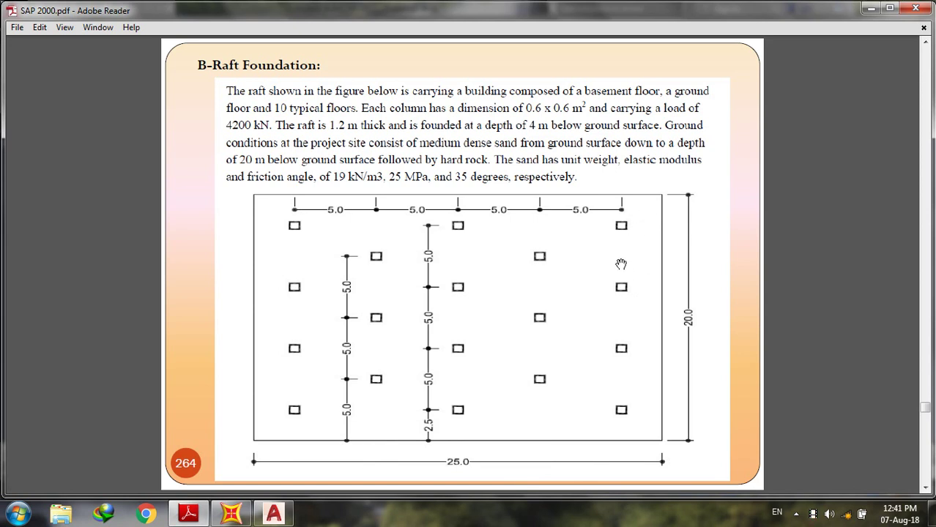
pyautogui.moveTo(633, 388)
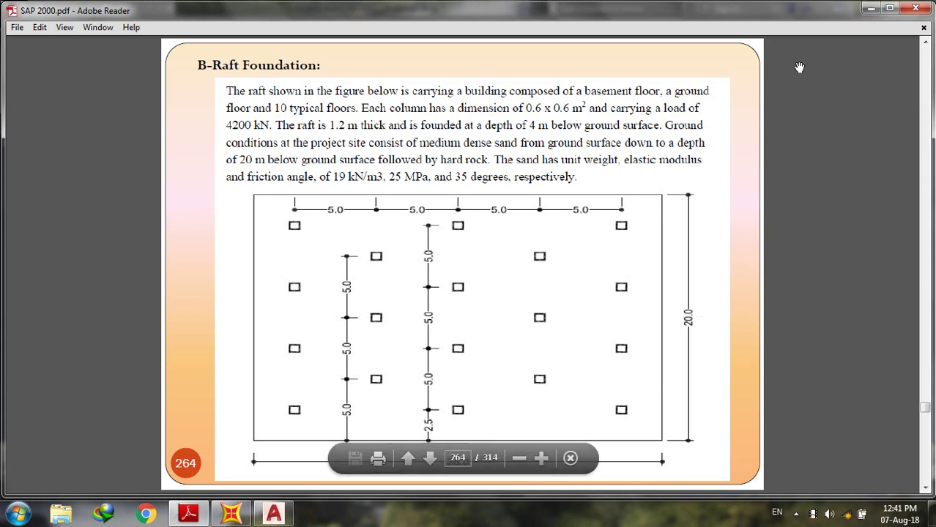
pyautogui.click(871, 8)
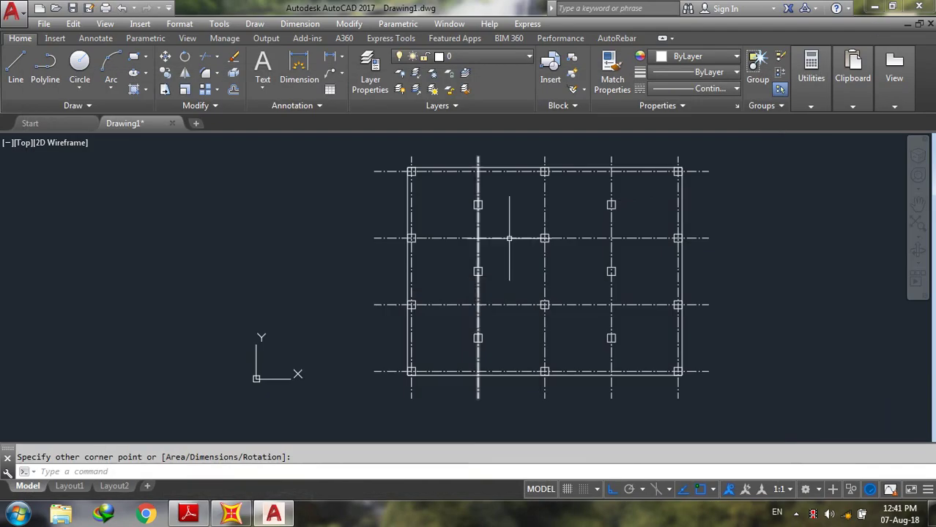
pyautogui.press('Escape')
pyautogui.click(579, 169)
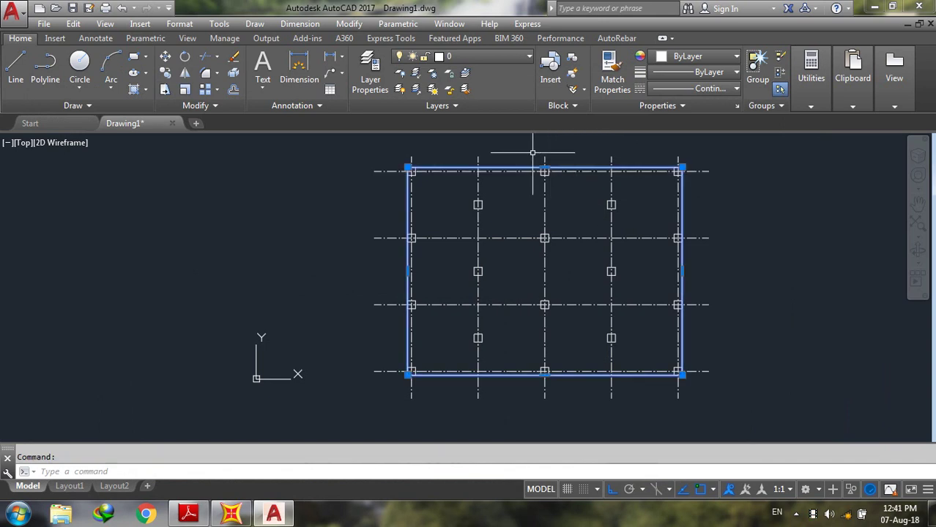
pyautogui.click(537, 158)
pyautogui.write('off')
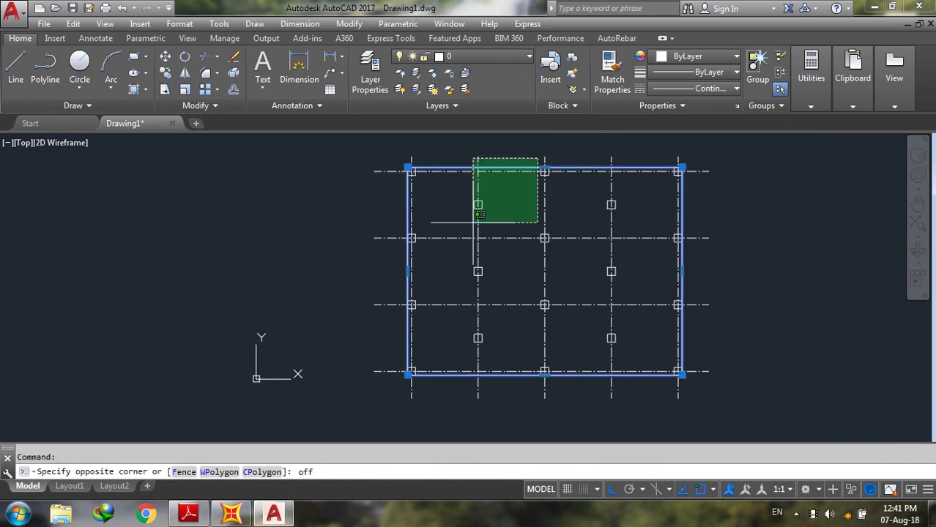
pyautogui.press('Return')
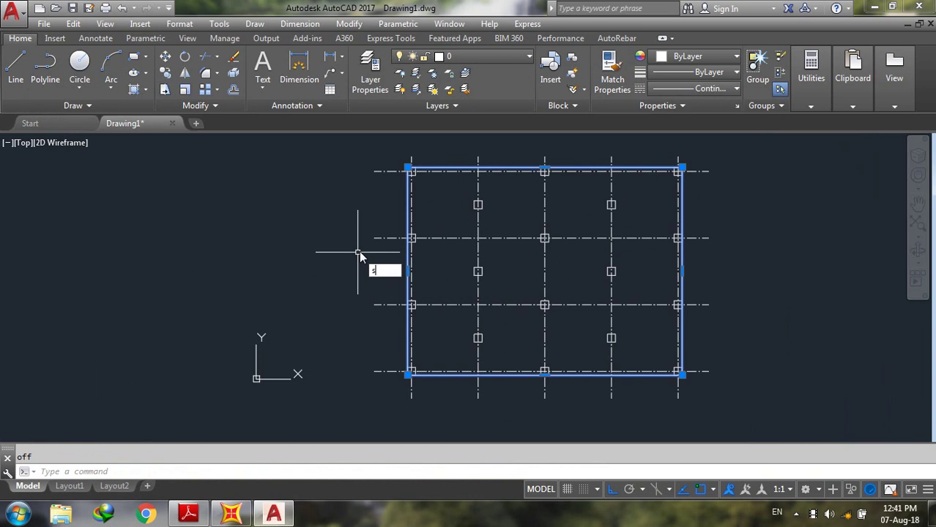
pyautogui.press('Escape')
# Offset the rectangle around the columns outward by 2.5 to form the raft edge.
pyautogui.write('o')
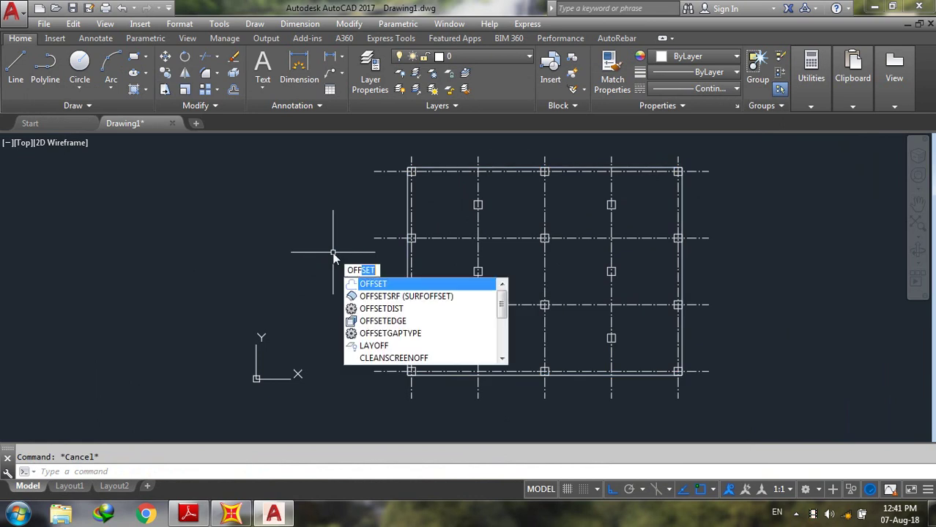
pyautogui.press('Return')
pyautogui.scroll(4, 448, 374)
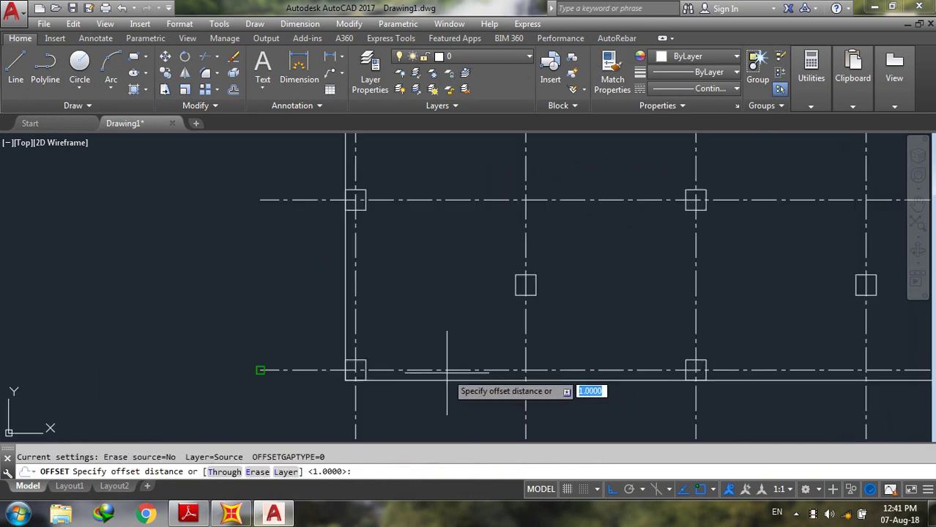
pyautogui.write('2.5')
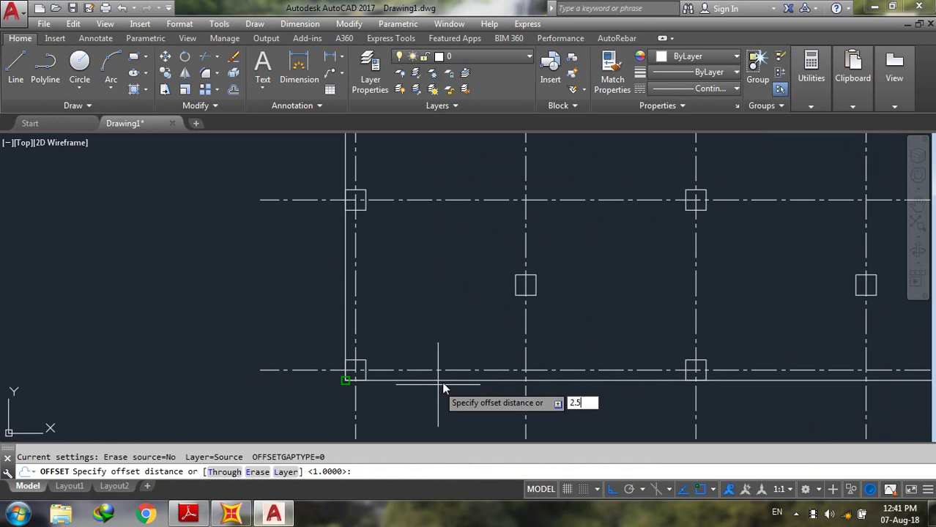
pyautogui.press('Return')
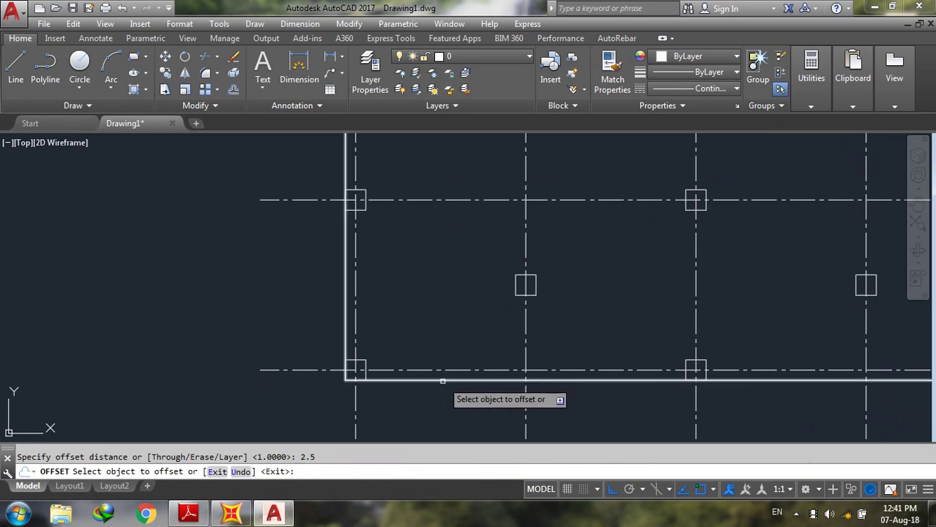
pyautogui.click(441, 380)
pyautogui.click(411, 418)
pyautogui.scroll(-7, 411, 418)
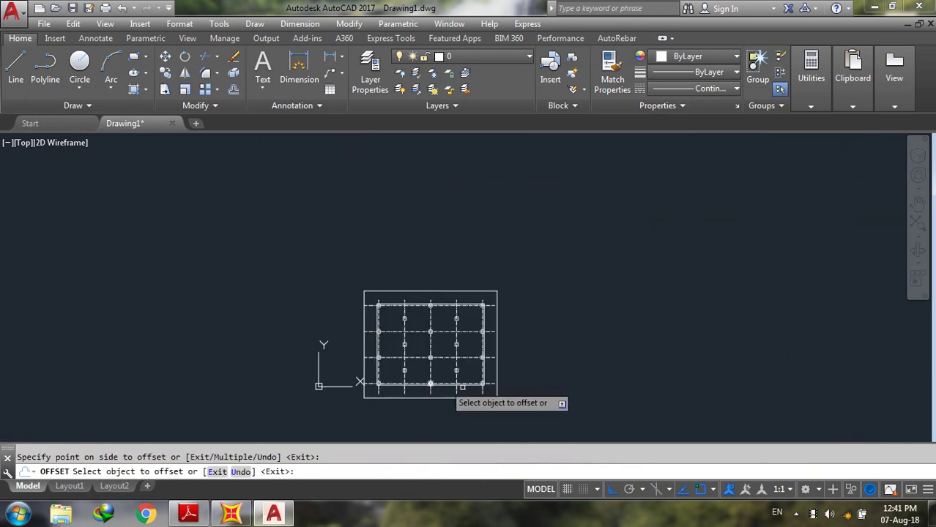
# End the offset and delete the inner rectangle that touches the outer columns.
pyautogui.press('Escape')
pyautogui.scroll(4, 454, 363)
pyautogui.click(477, 356)
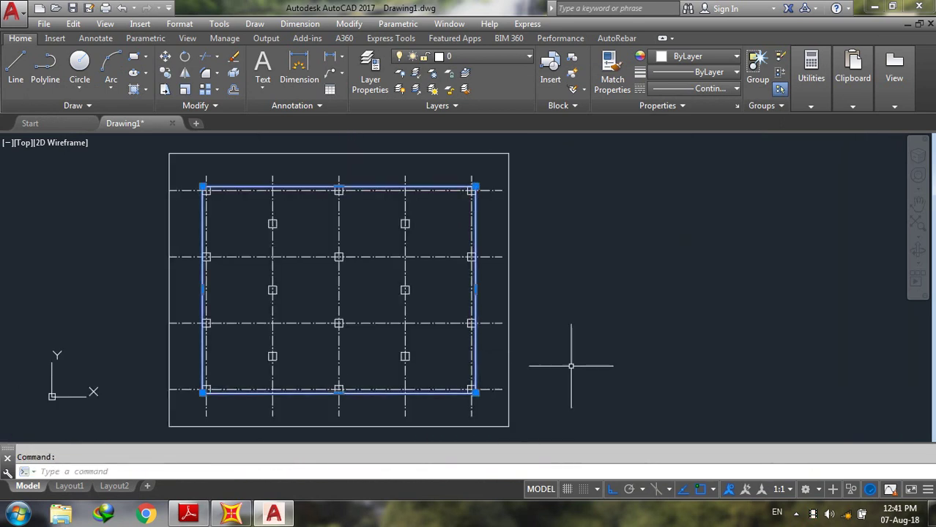
pyautogui.press('Delete')
# Move the whole raft plan by the lower-left corner of its outline to the origin, 0,0.
pyautogui.scroll(-2, 632, 312)
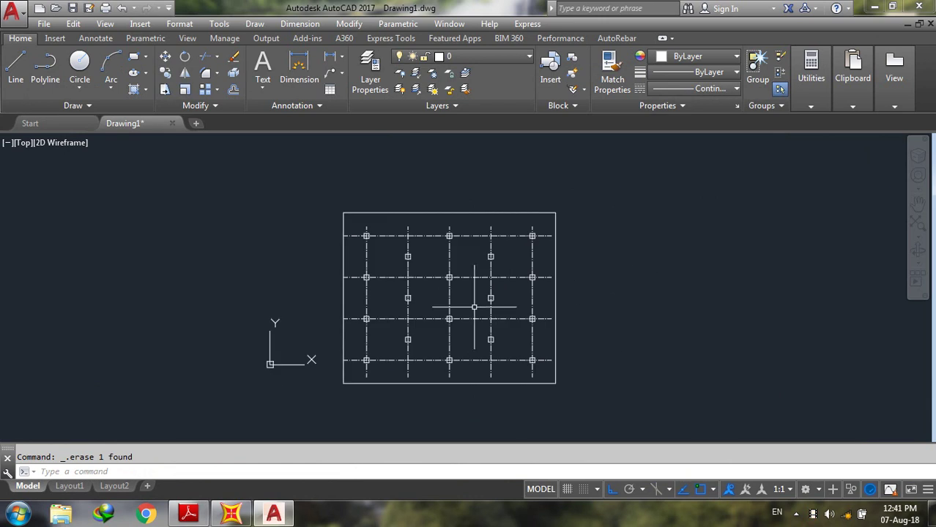
pyautogui.click(323, 399)
pyautogui.click(628, 182)
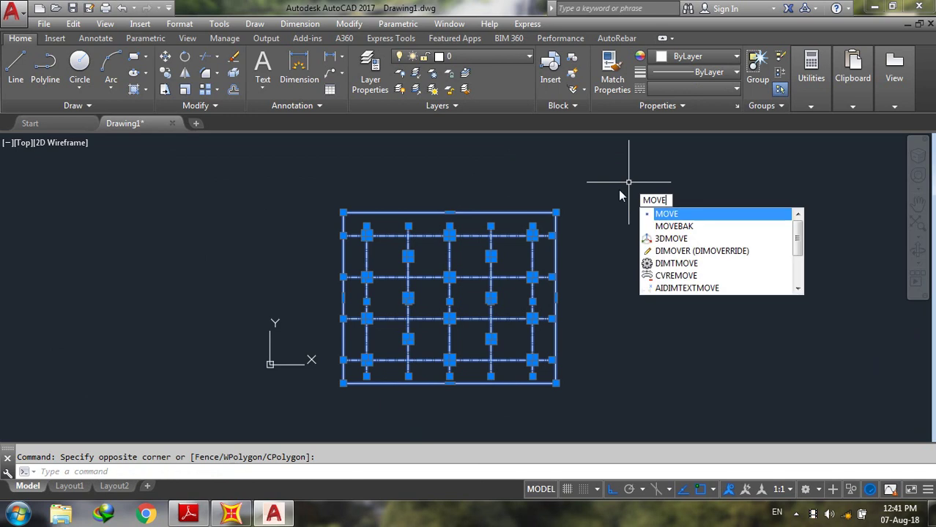
pyautogui.click(663, 211)
pyautogui.scroll(5, 383, 339)
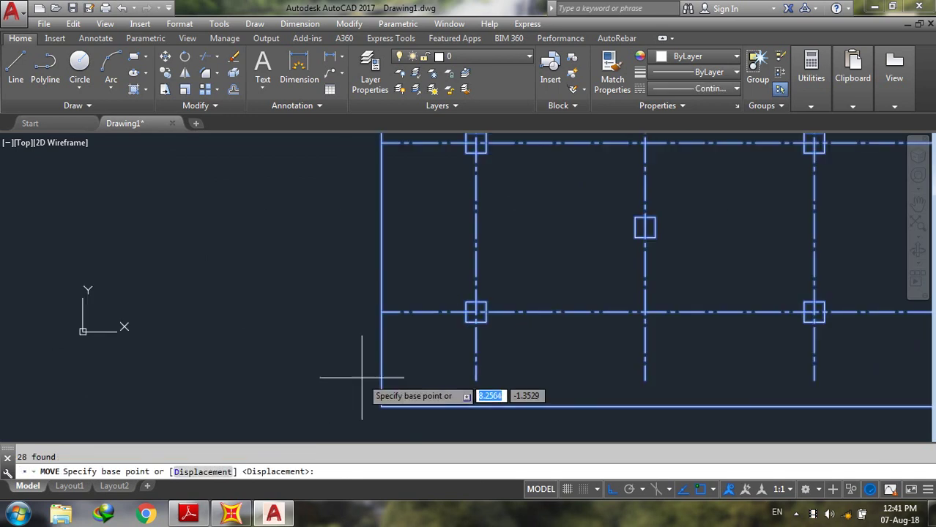
pyautogui.click(379, 405)
pyautogui.scroll(-5, 386, 394)
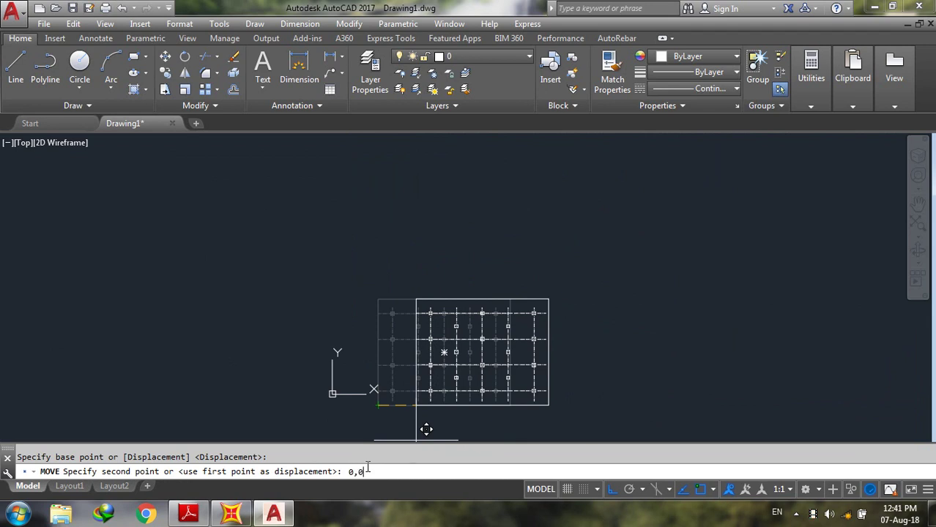
pyautogui.press('Return')
pyautogui.scroll(4, 330, 410)
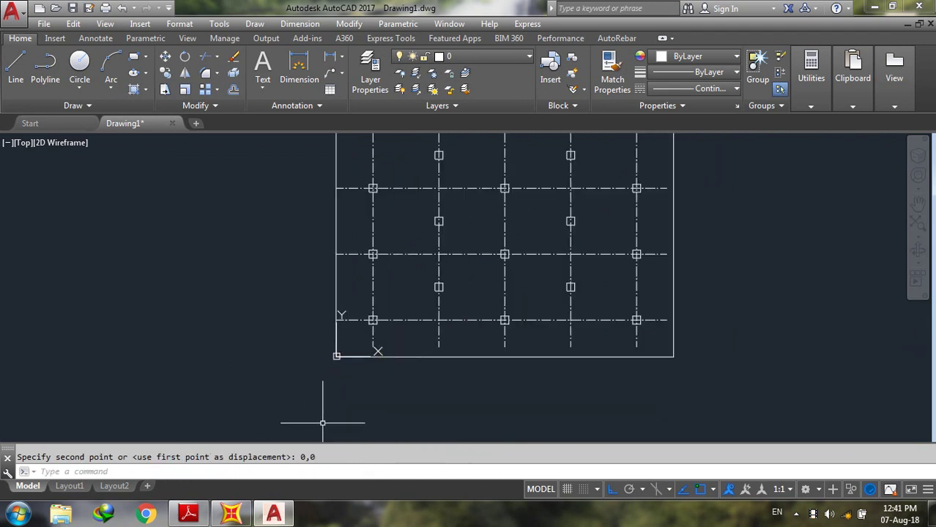
# Add two new layers to the drawing.
pyautogui.scroll(-2, 322, 423)
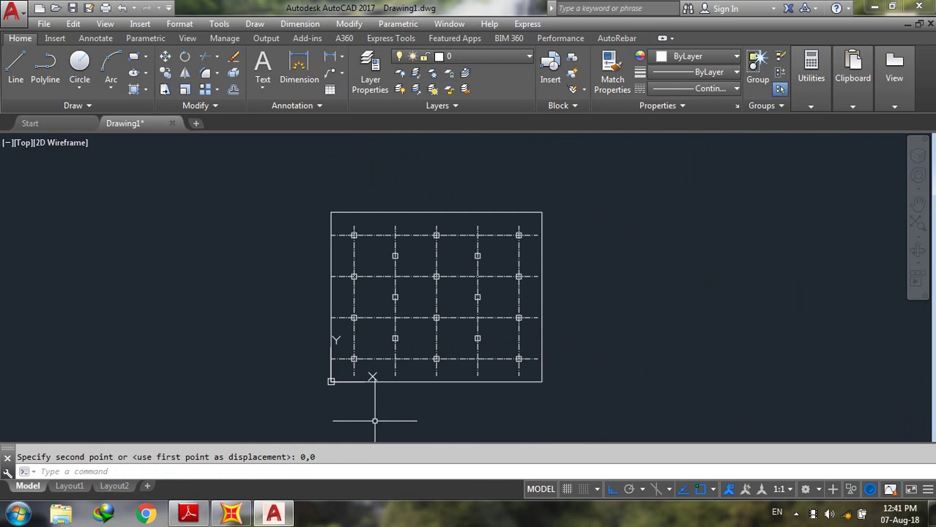
pyautogui.click(388, 87)
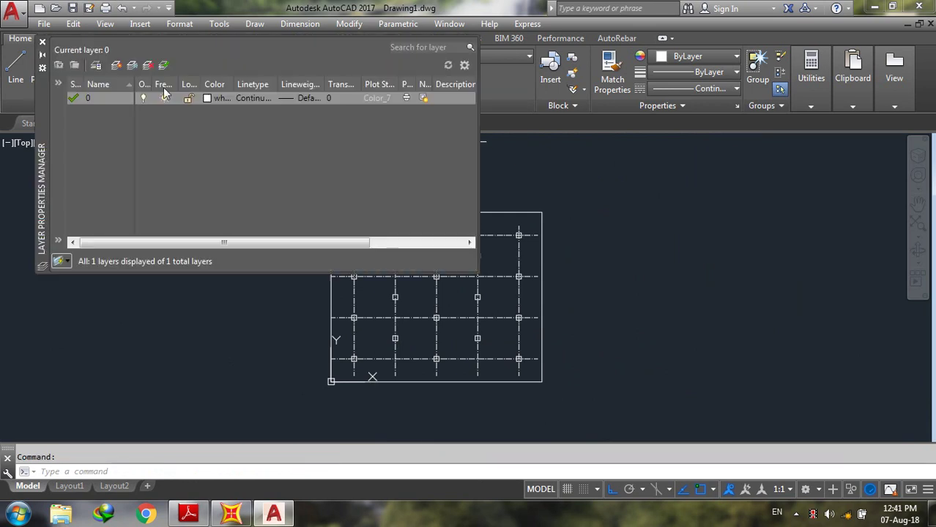
pyautogui.click(115, 65)
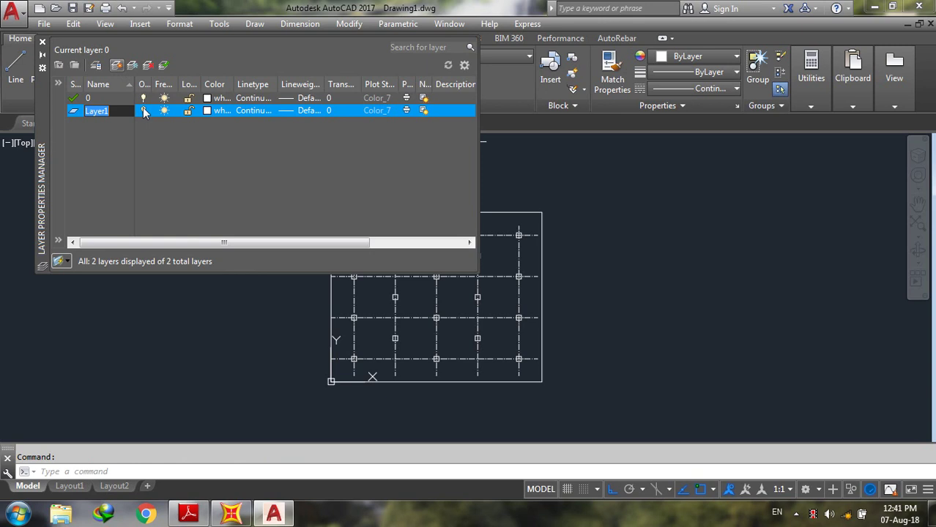
pyautogui.click(115, 65)
# Rename the first new layer Sap.column and set its colour to green.
pyautogui.click(115, 111)
pyautogui.rightClick(115, 111)
pyautogui.click(221, 184)
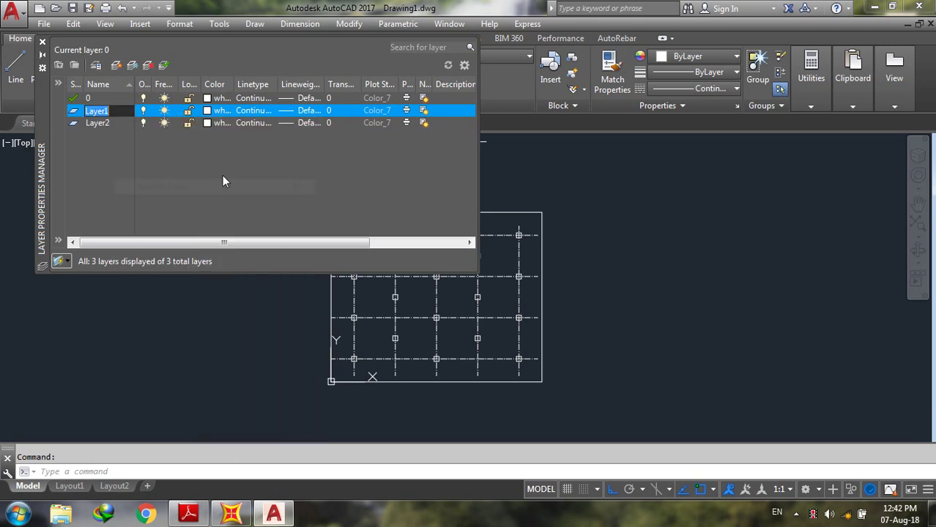
pyautogui.write('Sap.column')
pyautogui.click(217, 111)
pyautogui.click(362, 286)
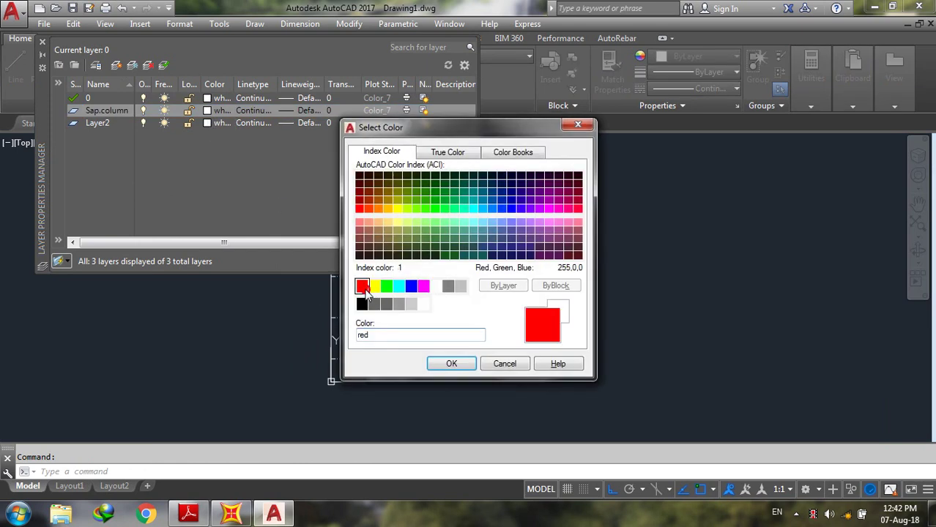
pyautogui.click(386, 286)
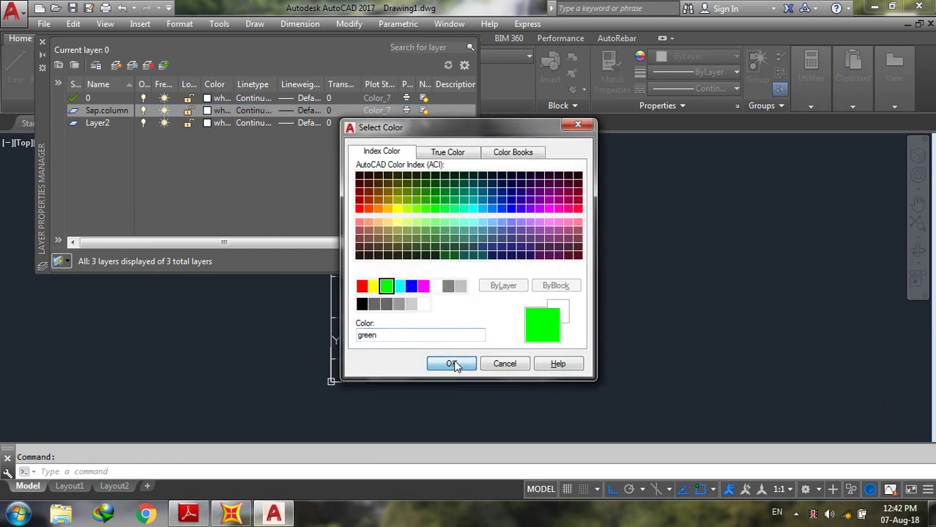
pyautogui.click(452, 364)
# Rename the second new layer Sap.Raft, set its colour to red, and close the layer manager.
pyautogui.click(103, 123)
pyautogui.rightClick(107, 125)
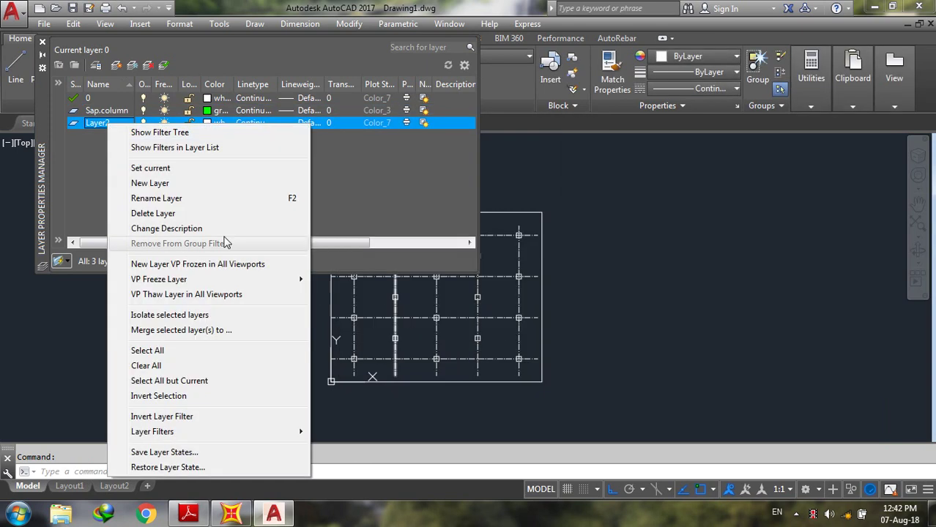
pyautogui.click(183, 197)
pyautogui.write('Sap.Raft')
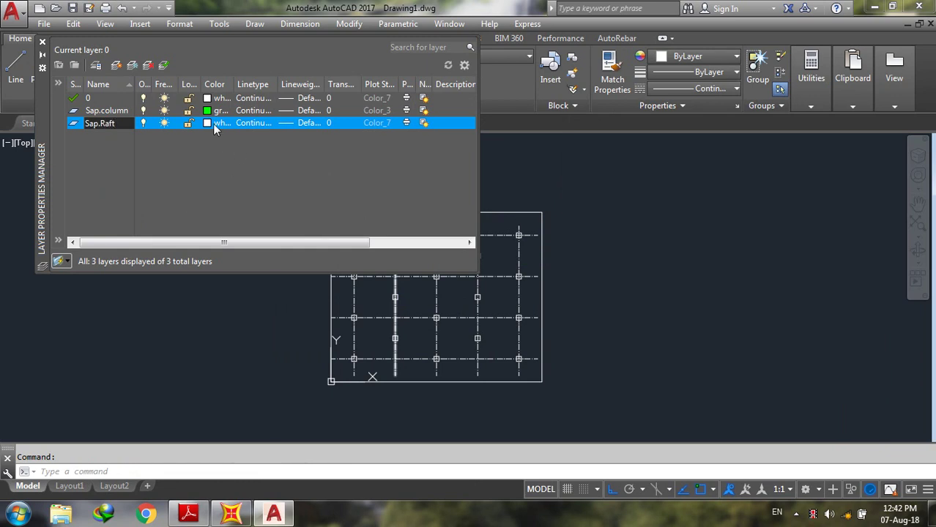
pyautogui.click(213, 124)
pyautogui.click(361, 287)
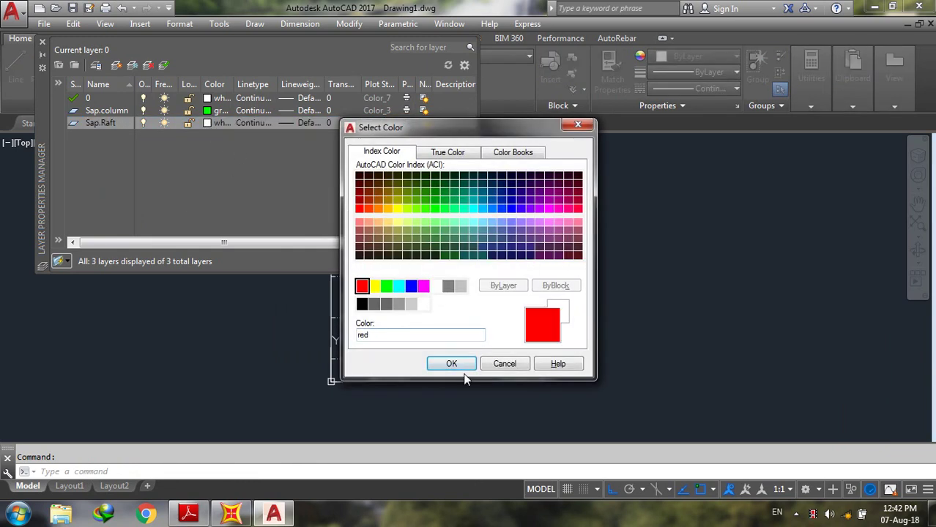
pyautogui.click(453, 364)
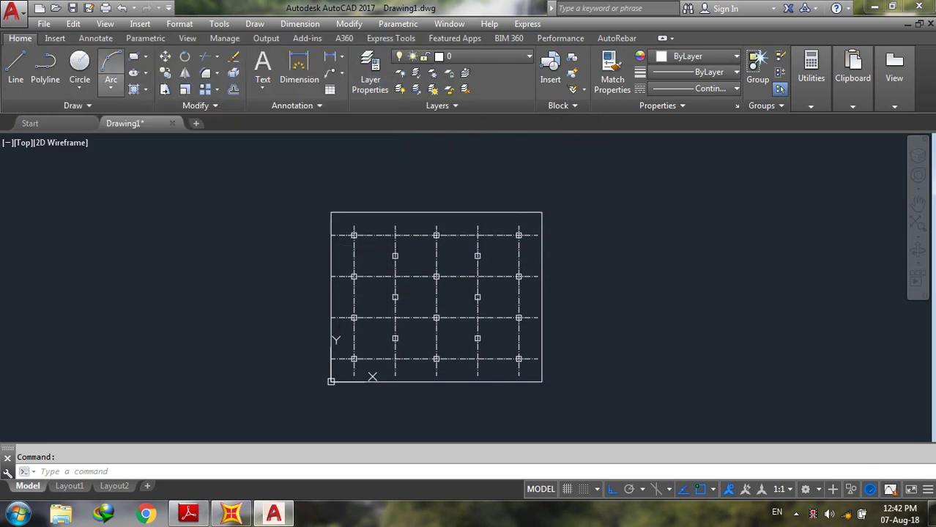
pyautogui.click(44, 42)
# Delete all horizontal and vertical centre lines, keeping the column squares and the raft outline.
pyautogui.click(460, 229)
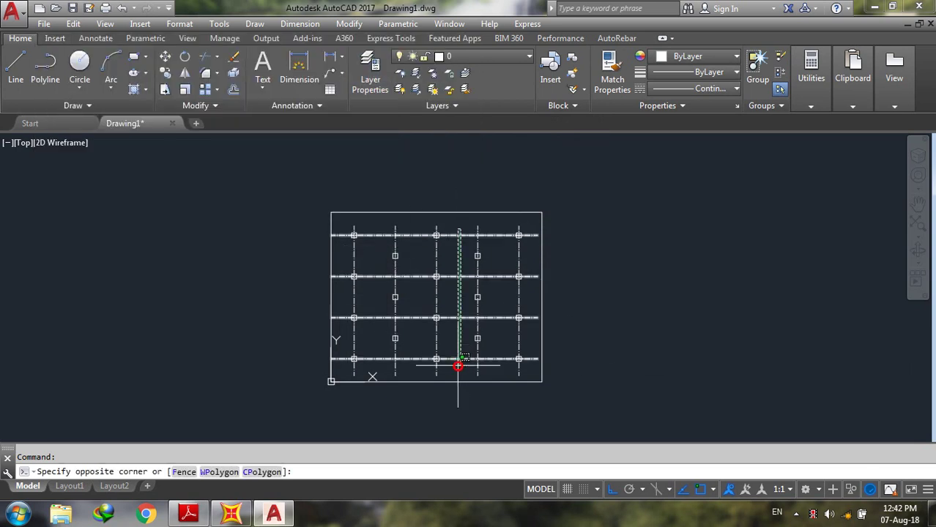
pyautogui.click(458, 367)
pyautogui.click(530, 339)
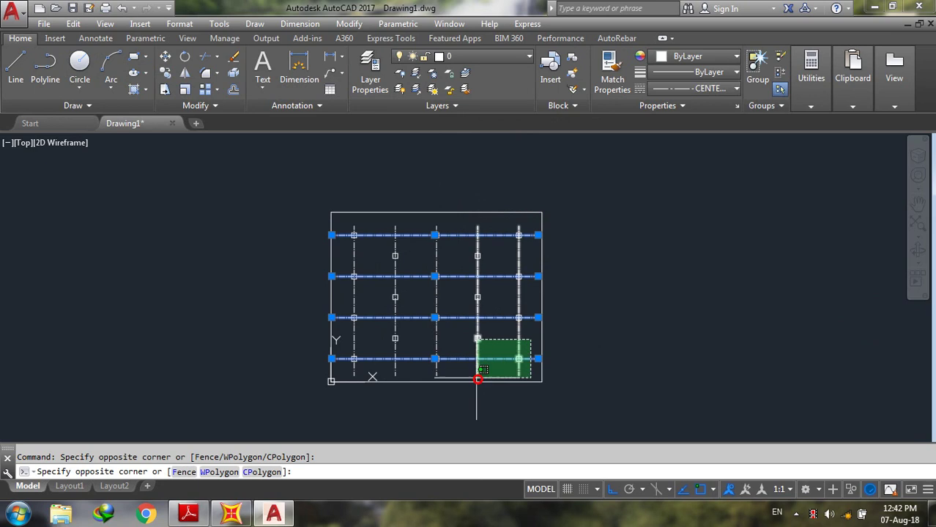
pyautogui.click(504, 352)
pyautogui.click(494, 326)
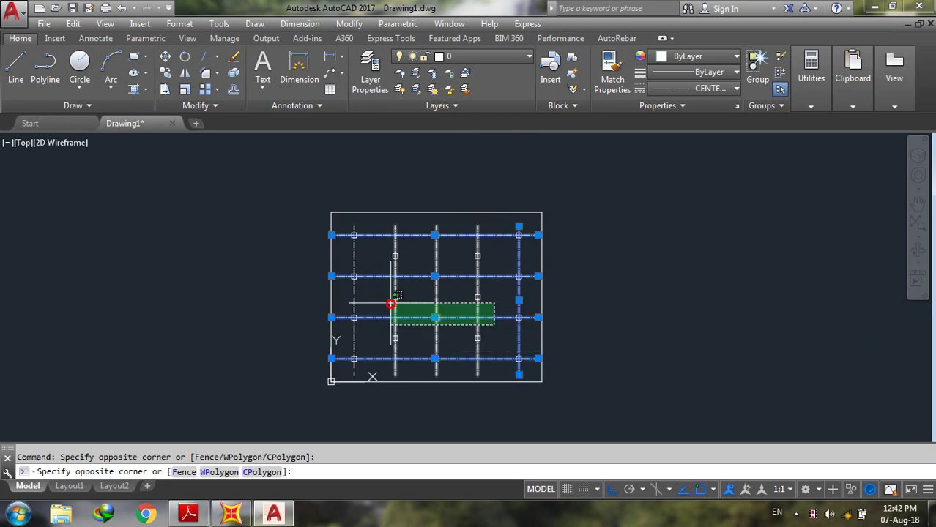
pyautogui.click(390, 329)
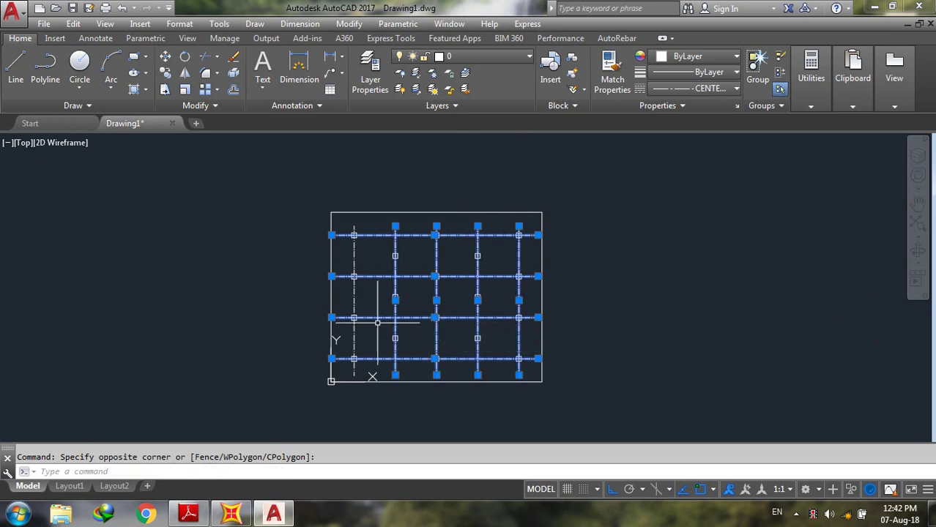
pyautogui.press('Delete')
pyautogui.click(361, 337)
pyautogui.click(334, 343)
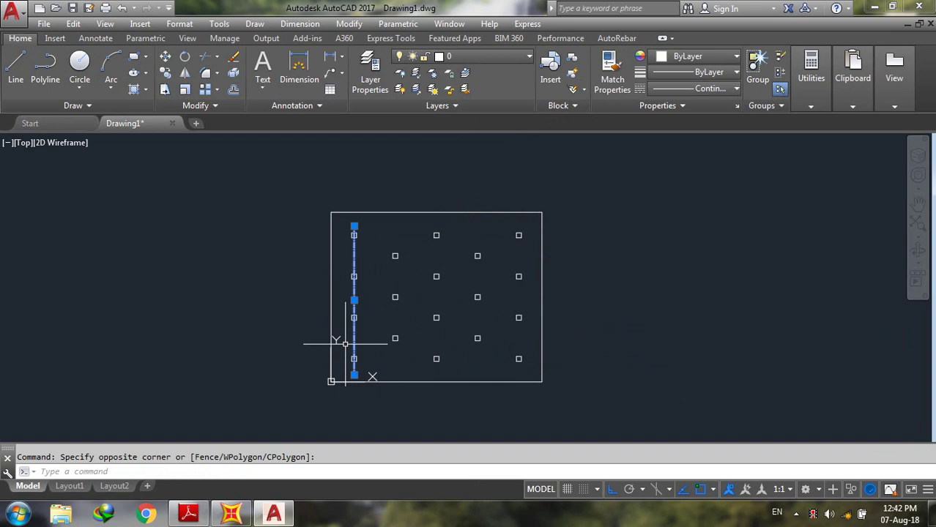
pyautogui.press('Delete')
pyautogui.scroll(2, 357, 382)
pyautogui.scroll(-2, 357, 381)
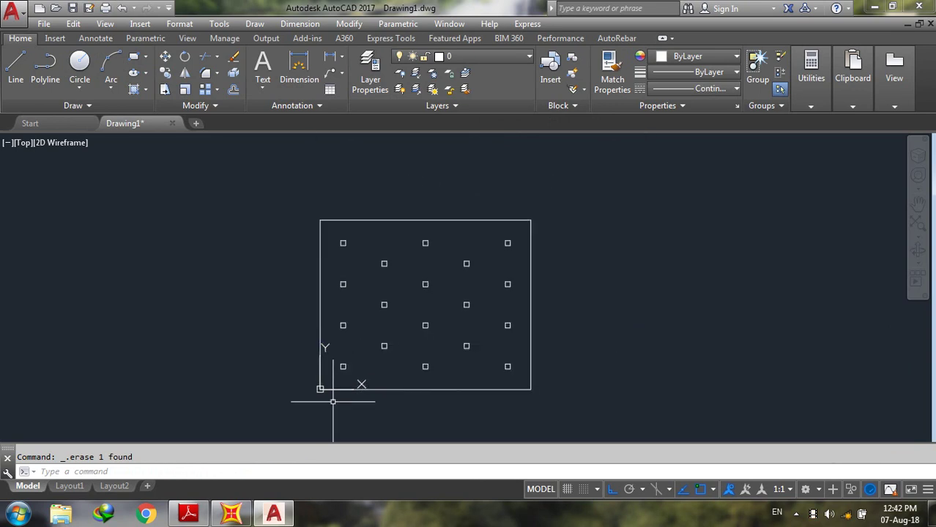
# Make Sap.Raft the current layer and draw a 0.5 by 0.5 square 3D face in the empty area left of the raft.
pyautogui.click(457, 56)
pyautogui.click(473, 106)
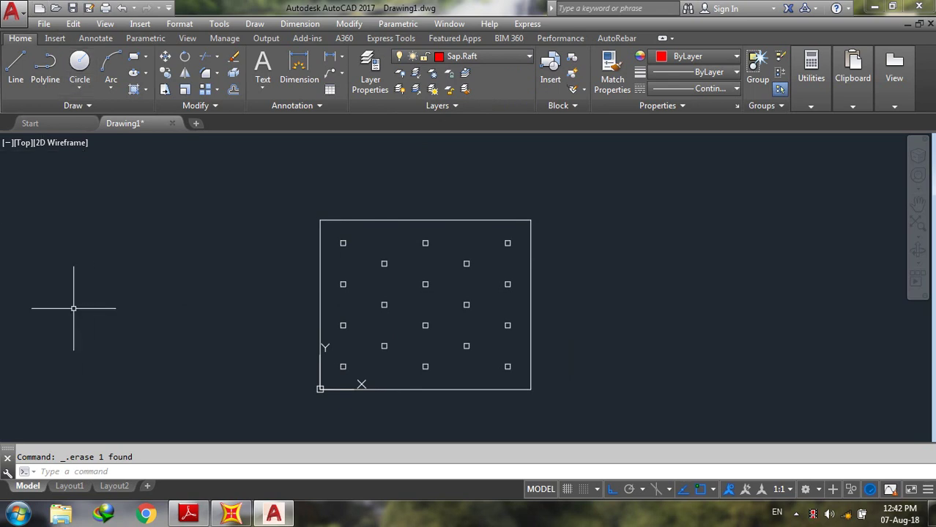
pyautogui.write('3')
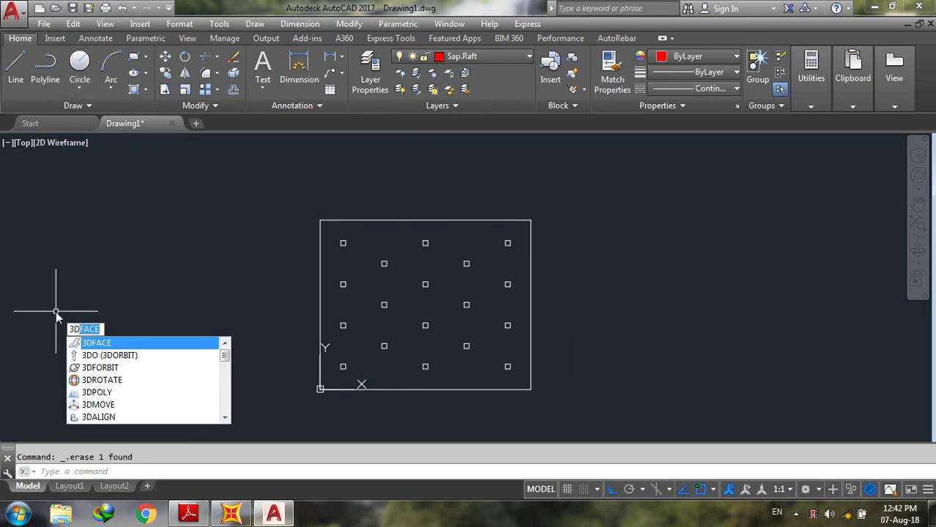
pyautogui.write('D')
pyautogui.press('Return')
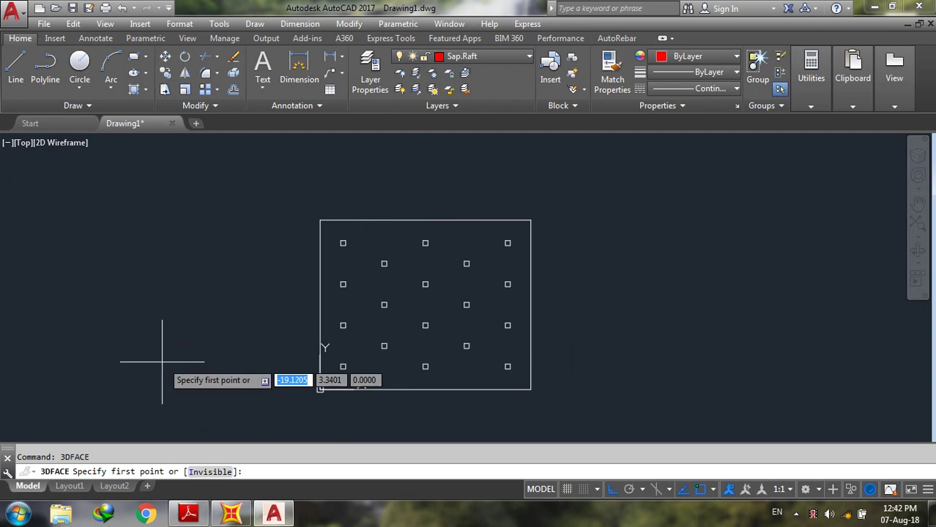
pyautogui.click(138, 351)
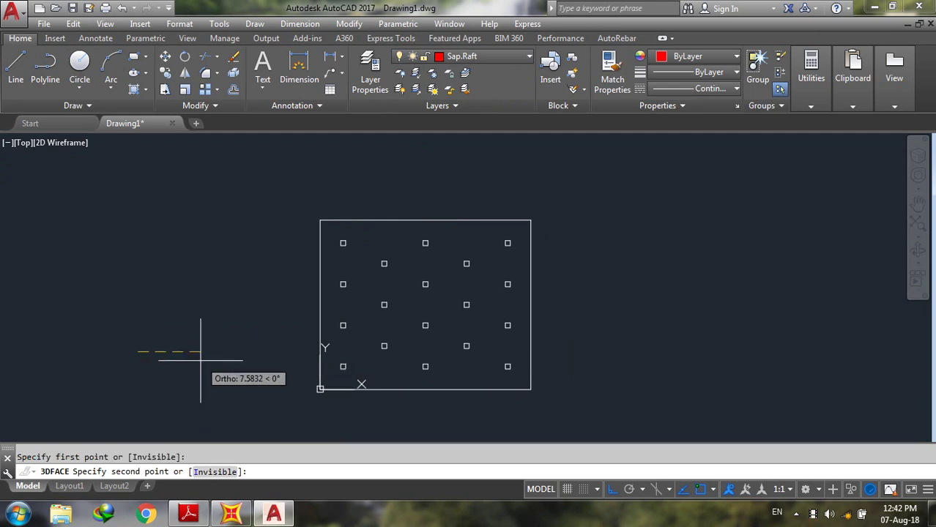
pyautogui.write('0')
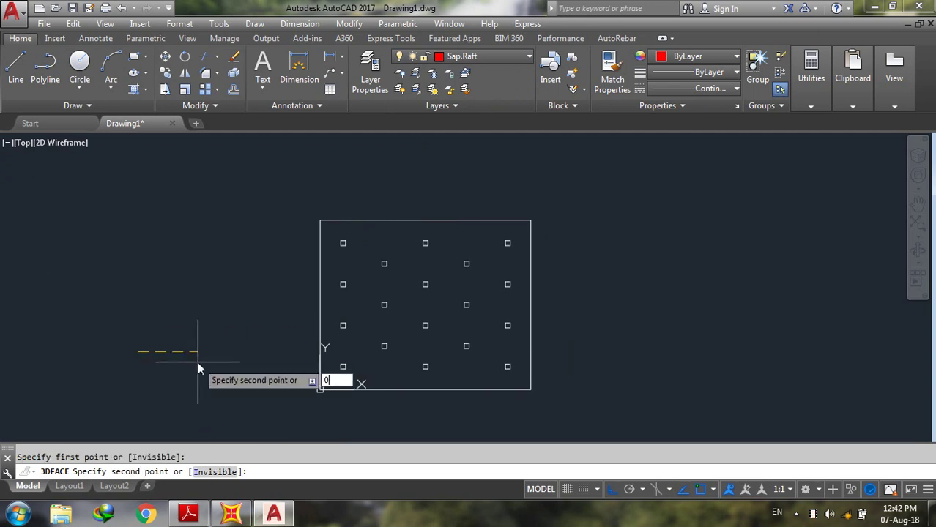
pyautogui.write('.5')
pyautogui.press('Return')
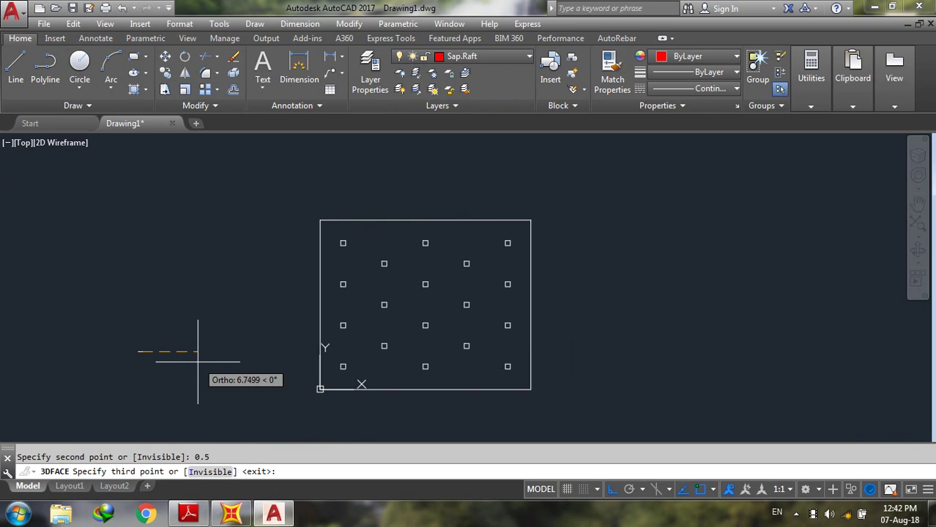
pyautogui.write('0.5')
pyautogui.press('Return')
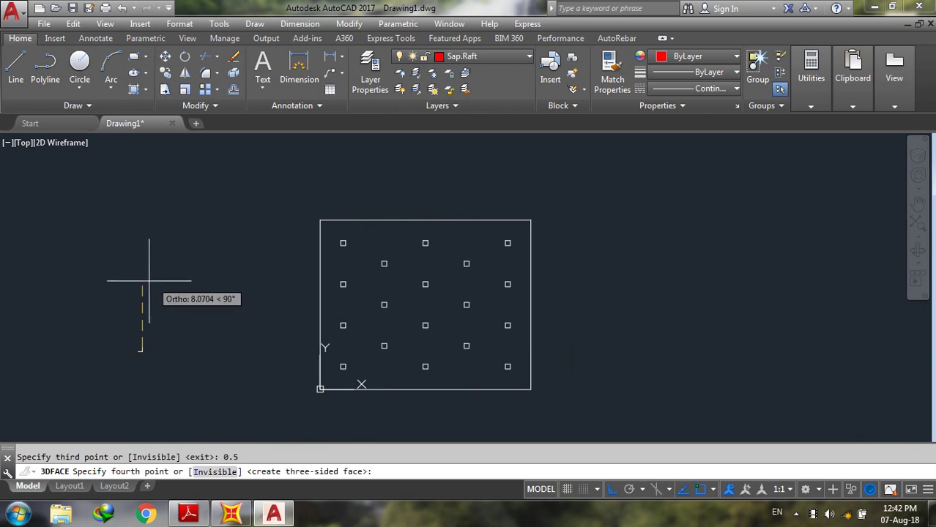
pyautogui.write('0.5')
pyautogui.press('Return')
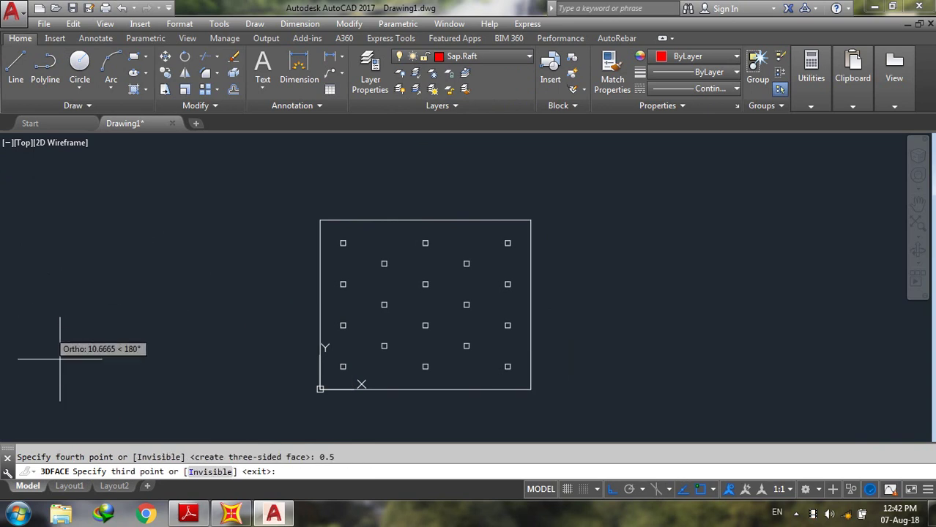
pyautogui.press('Return')
# Move the red 3D face by its lower-left corner to the origin, 0,0.
pyautogui.scroll(4, 101, 359)
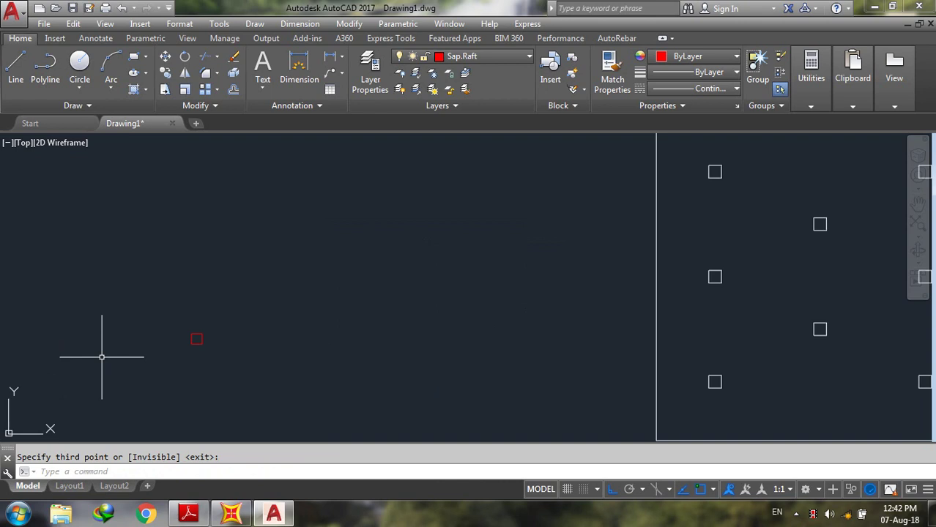
pyautogui.scroll(3, 252, 328)
pyautogui.press('Return')
pyautogui.click(265, 325)
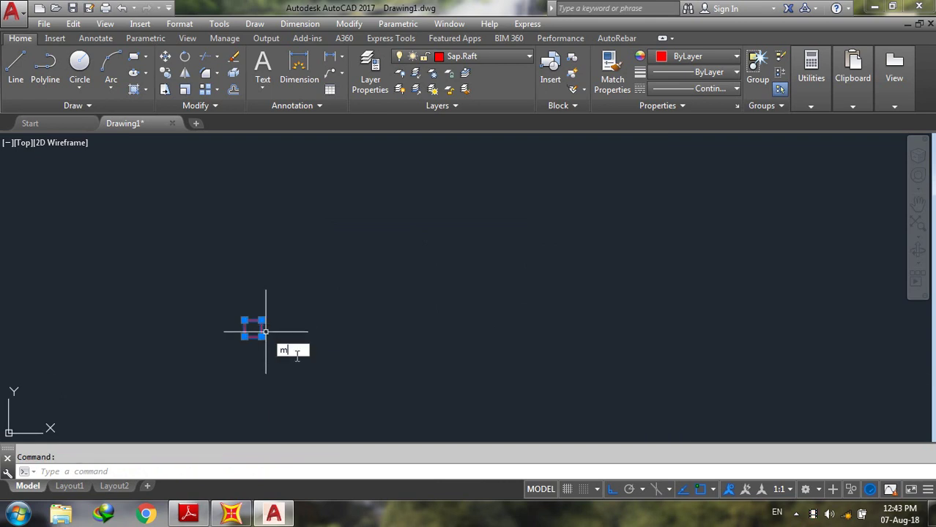
pyautogui.write('m')
pyautogui.press('Return')
pyautogui.click(244, 335)
pyautogui.scroll(-3, 295, 356)
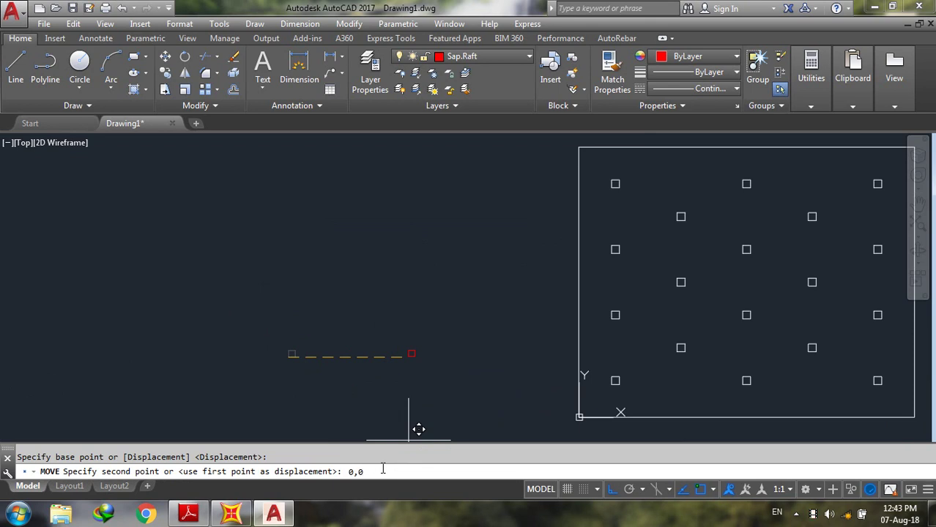
pyautogui.write('0,0')
pyautogui.press('Return')
# Start a rectangular array of the red 3D face at the raft's lower-left corner.
pyautogui.scroll(-2, 380, 334)
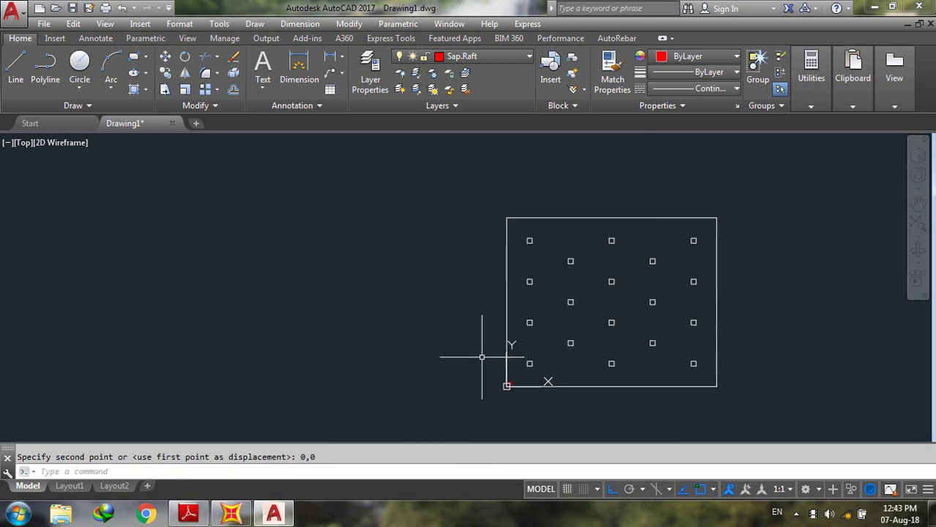
pyautogui.scroll(5, 482, 358)
pyautogui.write('a')
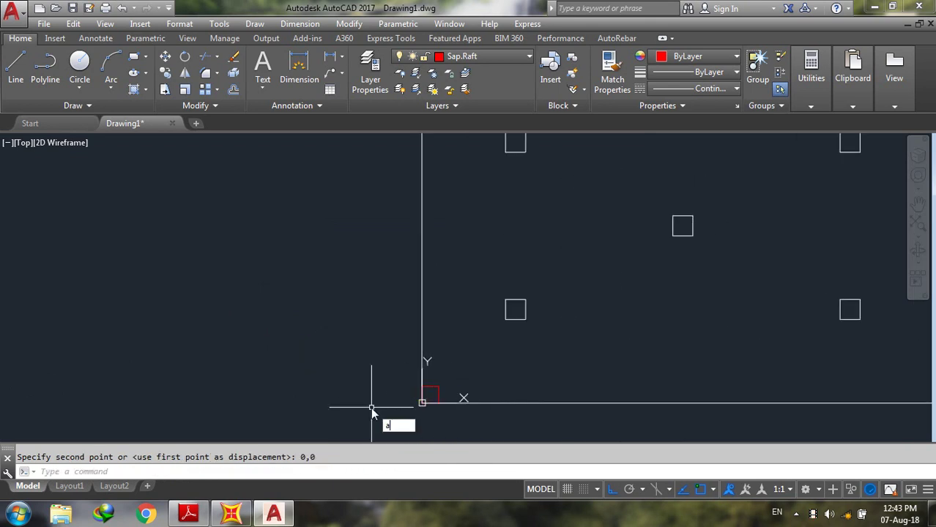
pyautogui.write('rray')
pyautogui.press('Return')
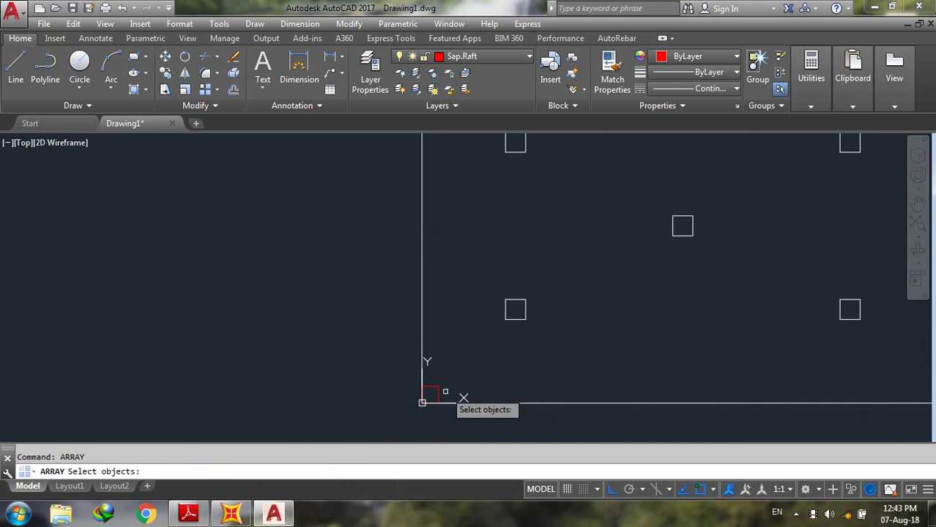
pyautogui.press('Return')
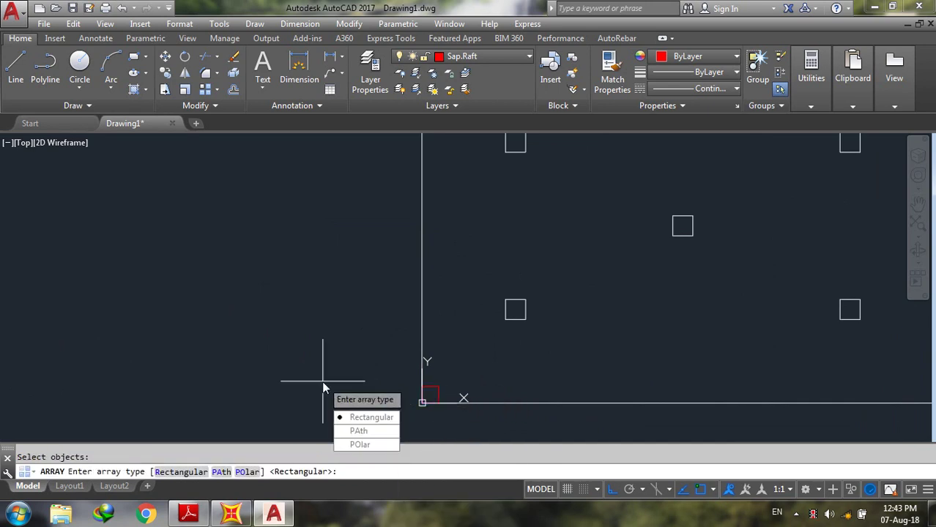
pyautogui.click(389, 422)
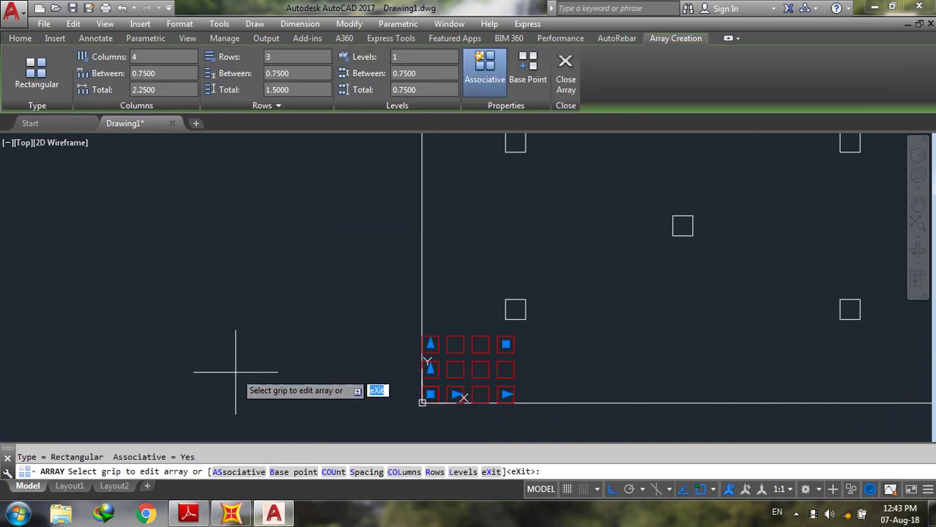
# Set the array's spacing to 0.5 between columns and 0.5 between rows.
pyautogui.write('s')
pyautogui.press('Return')
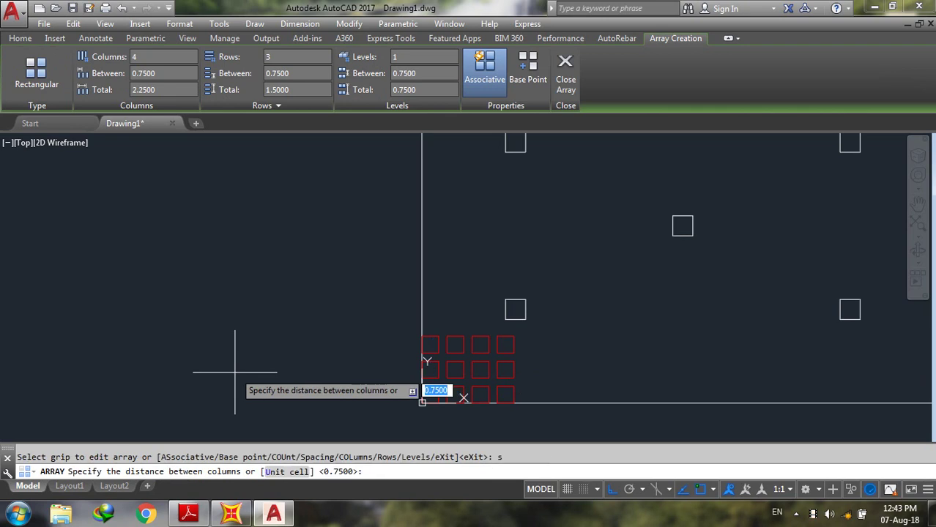
pyautogui.write('0.5')
pyautogui.press('Return')
pyautogui.write('0')
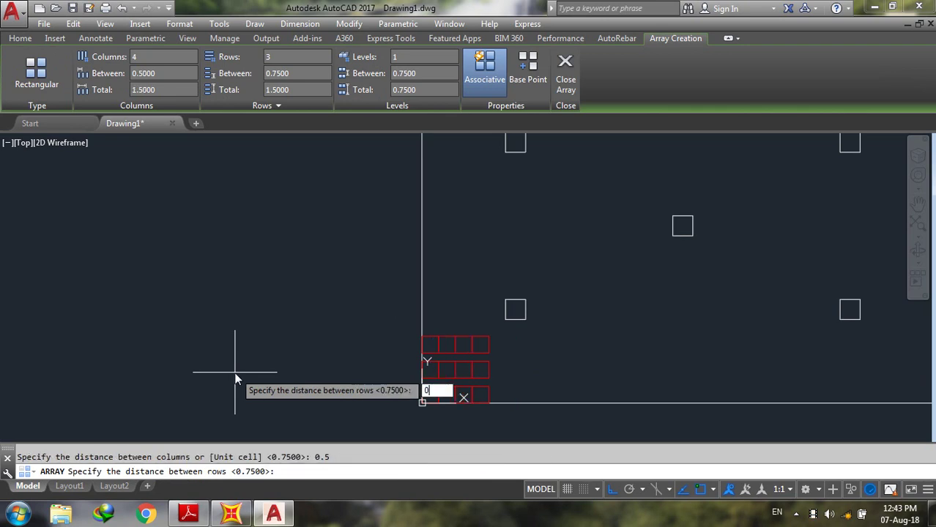
pyautogui.write('.5')
pyautogui.press('Return')
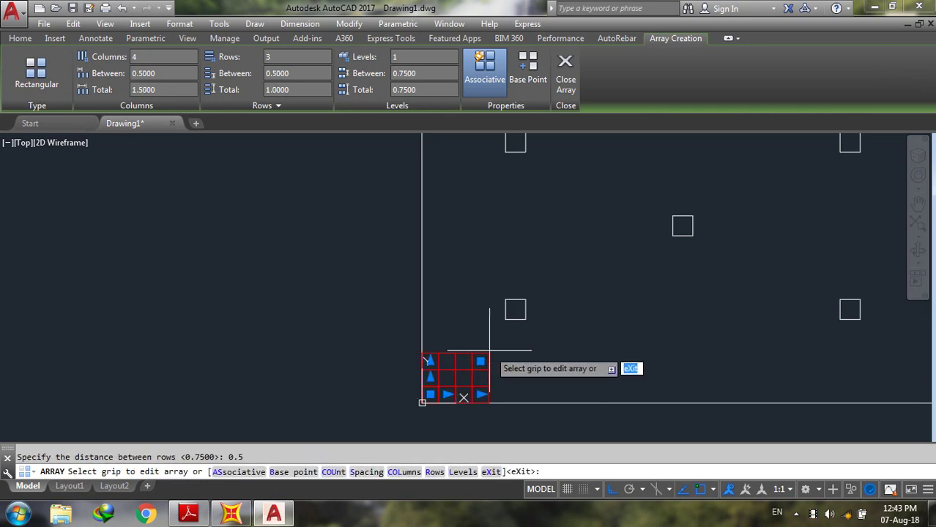
# Extend the array to the raft's upper-right corner, making 51 columns by 41 rows, and finish it.
pyautogui.click(481, 361)
pyautogui.scroll(-4, 428, 377)
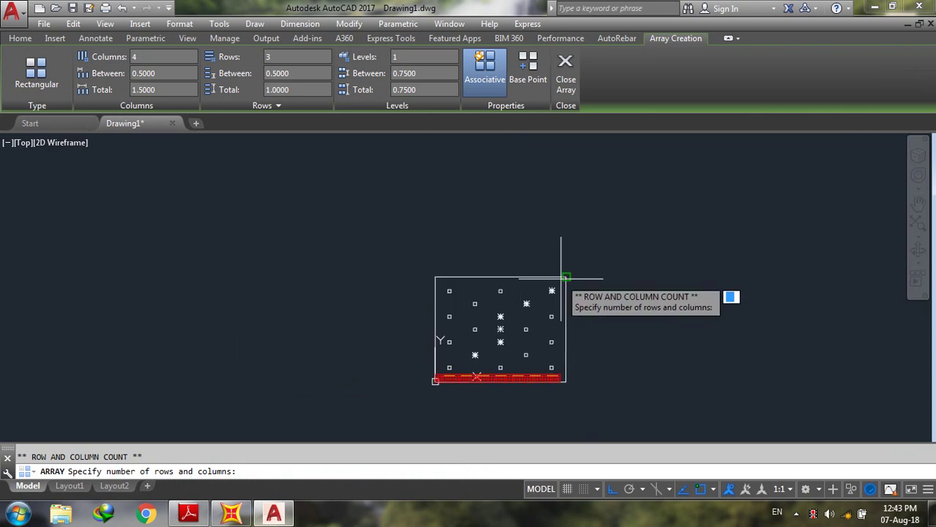
pyautogui.scroll(6, 569, 274)
pyautogui.click(581, 265)
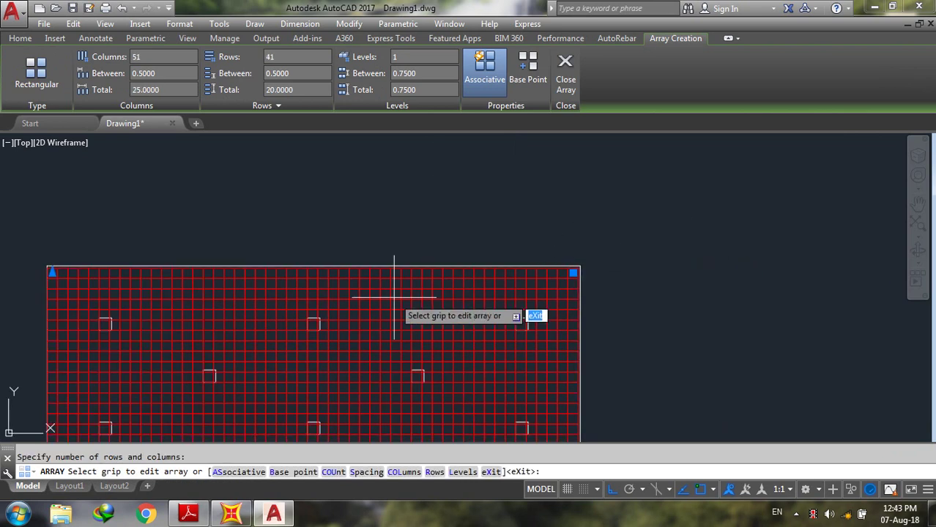
pyautogui.scroll(-4, 376, 205)
pyautogui.press('Escape')
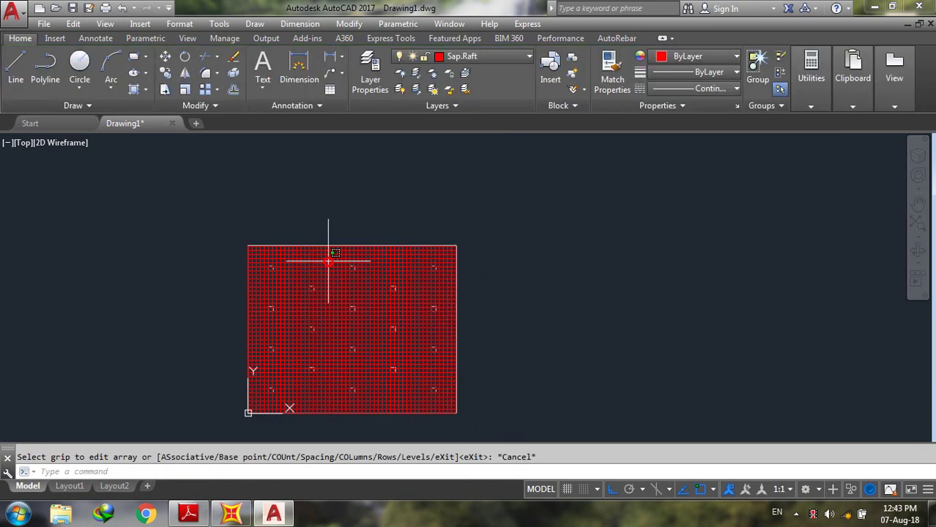
# Explode the array into individual 3D faces.
pyautogui.click(330, 257)
pyautogui.write('ex')
pyautogui.press('Down')
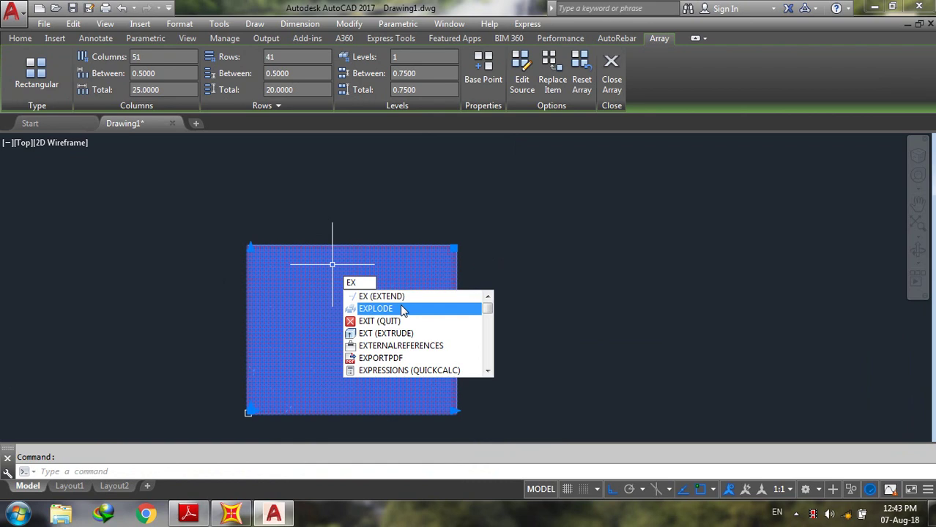
pyautogui.press('Return')
pyautogui.scroll(10, 236, 235)
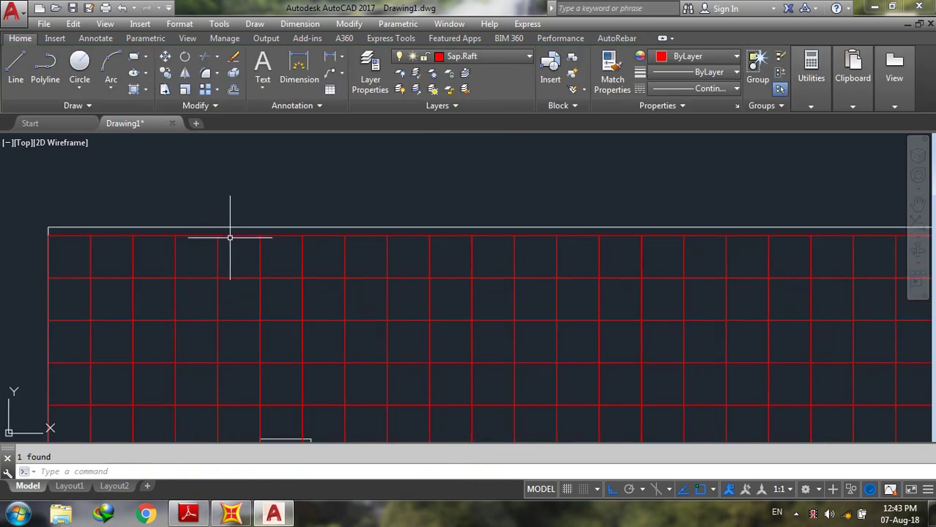
pyautogui.scroll(-6, 260, 198)
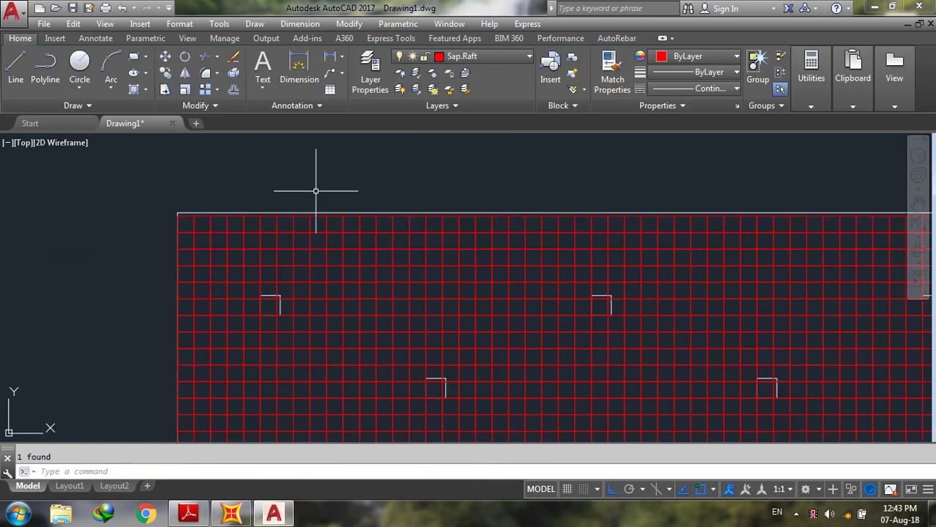
pyautogui.scroll(2, 374, 212)
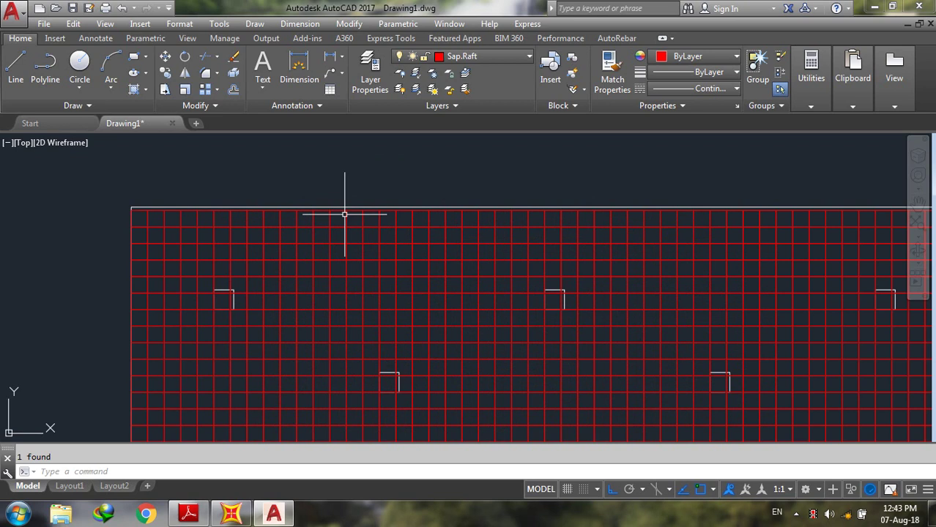
pyautogui.scroll(-2, 293, 221)
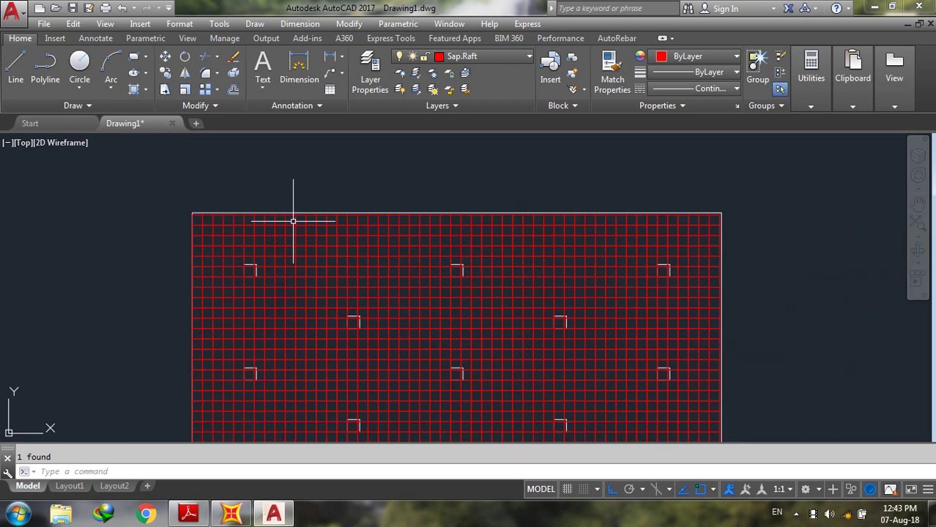
# Lock layer 0 by picking the raft's outline.
pyautogui.click(750, 185)
pyautogui.press('Escape')
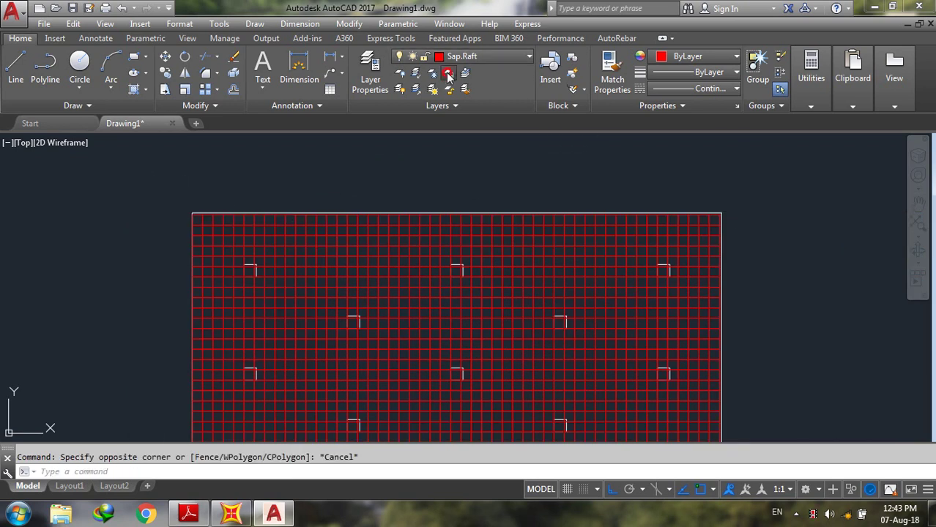
pyautogui.click(448, 73)
pyautogui.scroll(3, 696, 211)
pyautogui.click(682, 220)
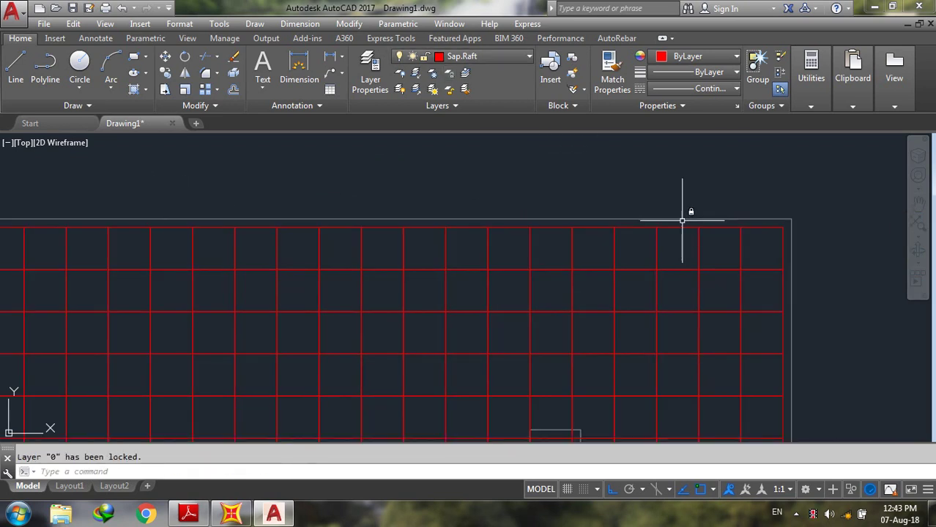
pyautogui.scroll(-5, 682, 219)
pyautogui.press('Escape')
# Stretch the top row of mesh faces upward by 0.1 to meet the raft's upper edge.
pyautogui.click(709, 198)
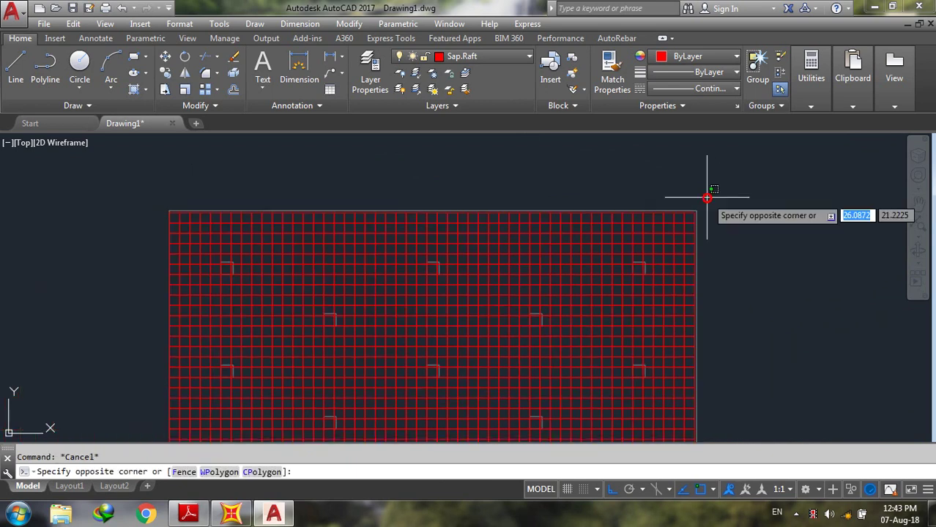
pyautogui.click(179, 213)
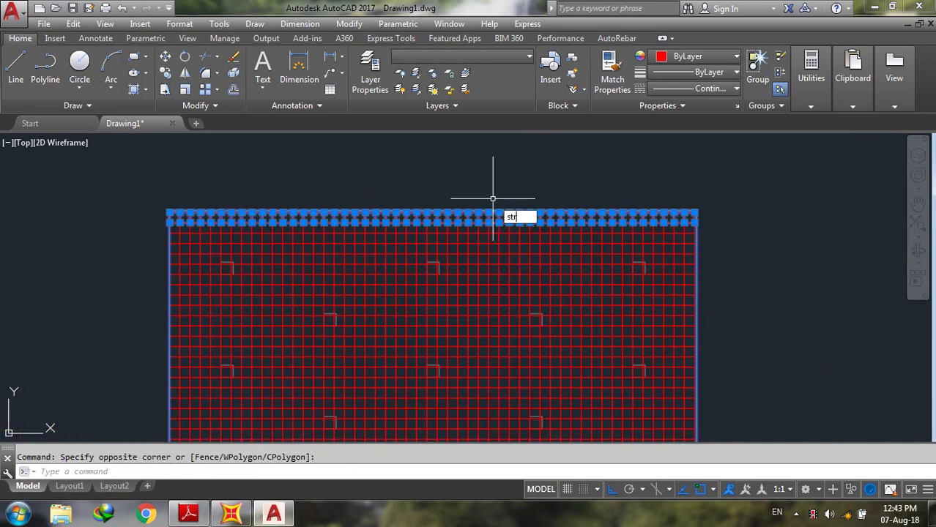
pyautogui.press('Return')
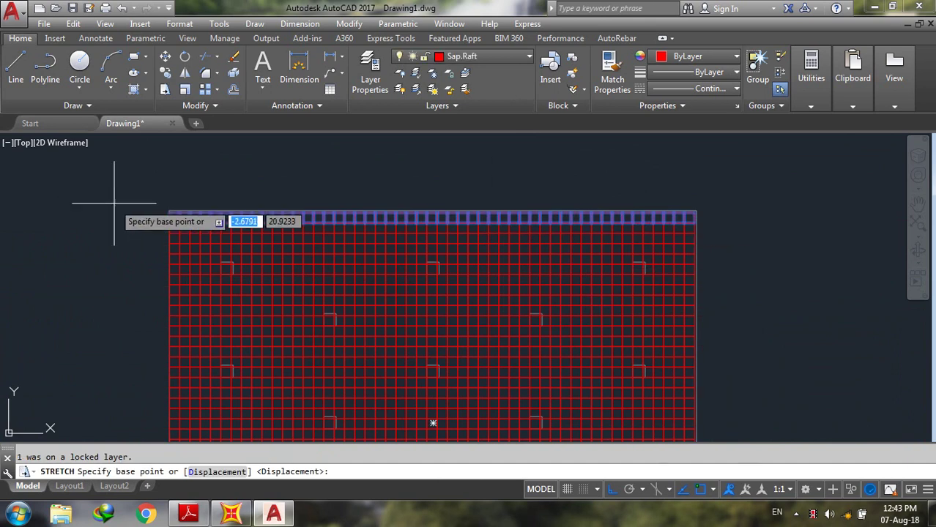
pyautogui.scroll(3, 94, 188)
pyautogui.click(158, 200)
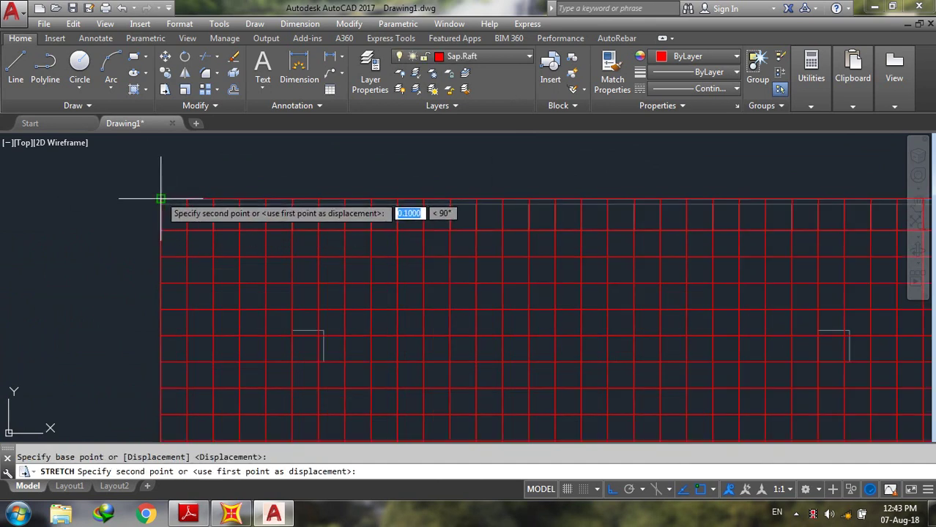
pyautogui.click(286, 203)
# Stretch the last column of mesh faces outward by 0.1 to meet the raft's right edge.
pyautogui.scroll(-3, 178, 208)
pyautogui.scroll(1, 329, 146)
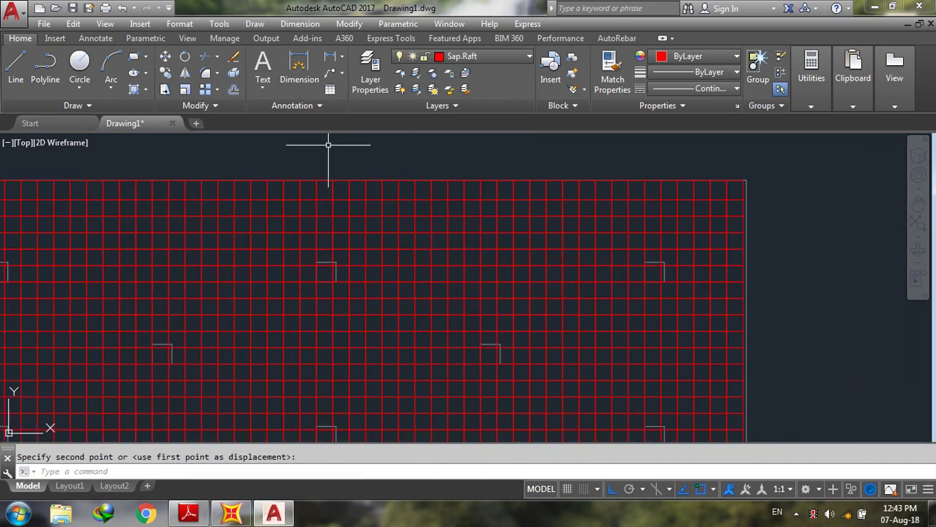
pyautogui.scroll(-2, 452, 179)
pyautogui.click(490, 146)
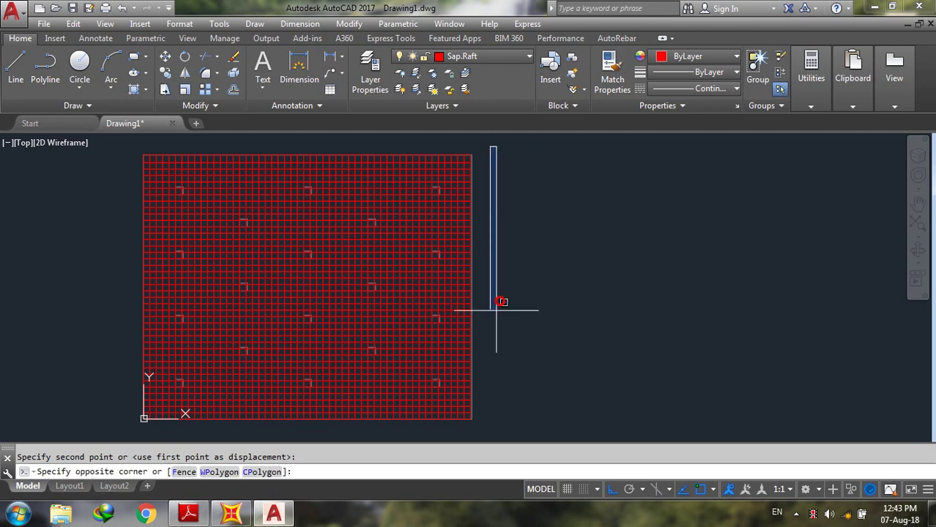
pyautogui.click(473, 432)
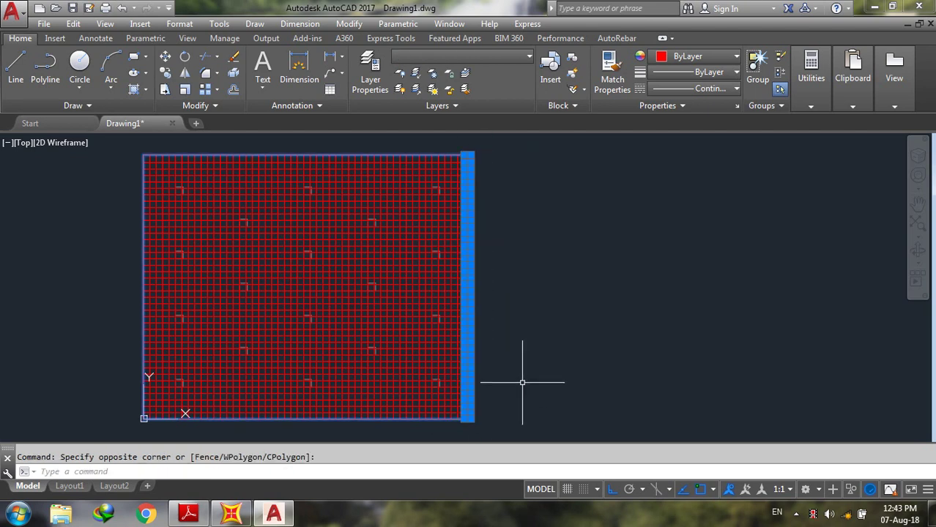
pyautogui.write('s')
pyautogui.click(566, 422)
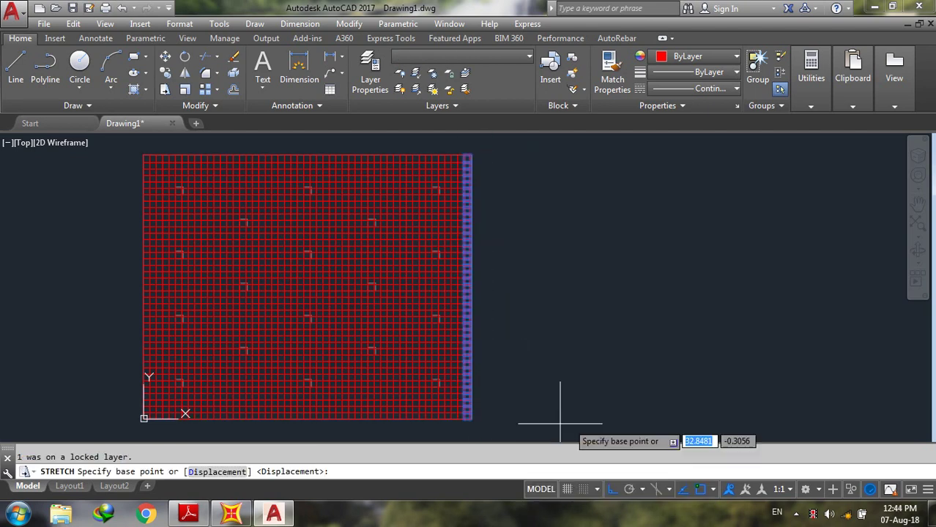
pyautogui.scroll(8, 458, 423)
pyautogui.click(498, 332)
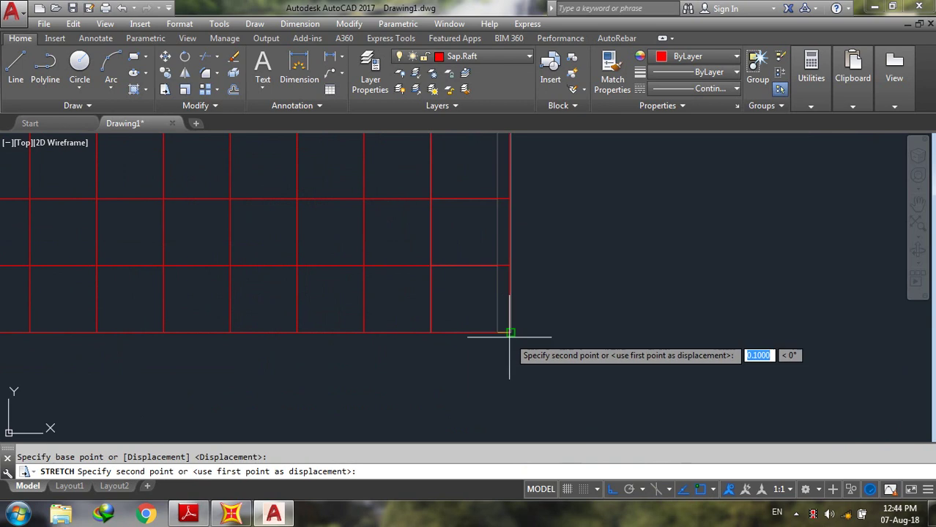
pyautogui.click(510, 332)
pyautogui.scroll(-4, 564, 402)
pyautogui.scroll(-3, 493, 378)
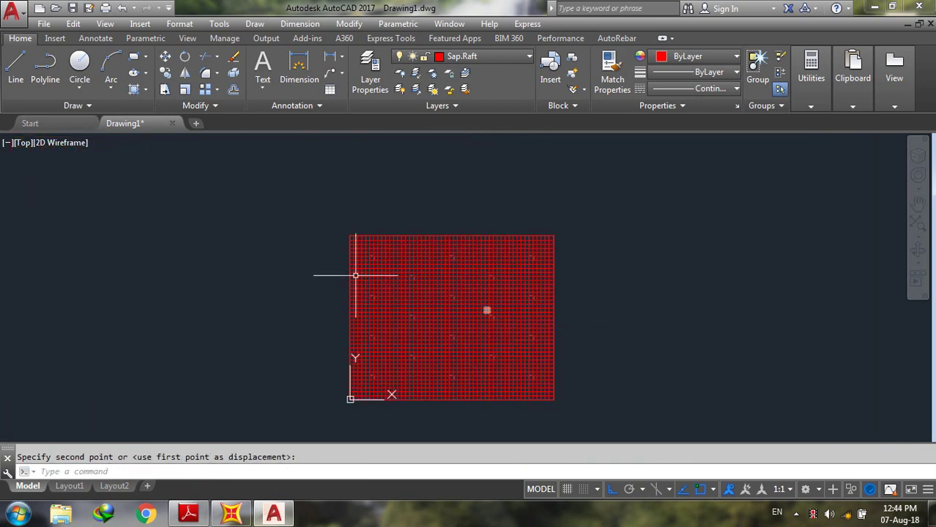
# Make the green Sap column layer current and set the point style to a circle crossed by an X.
pyautogui.click(482, 58)
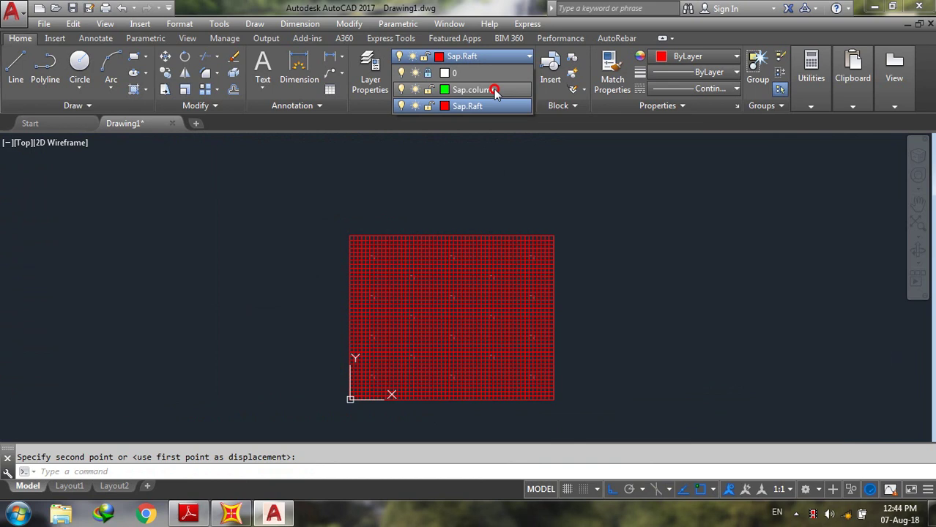
pyautogui.click(476, 89)
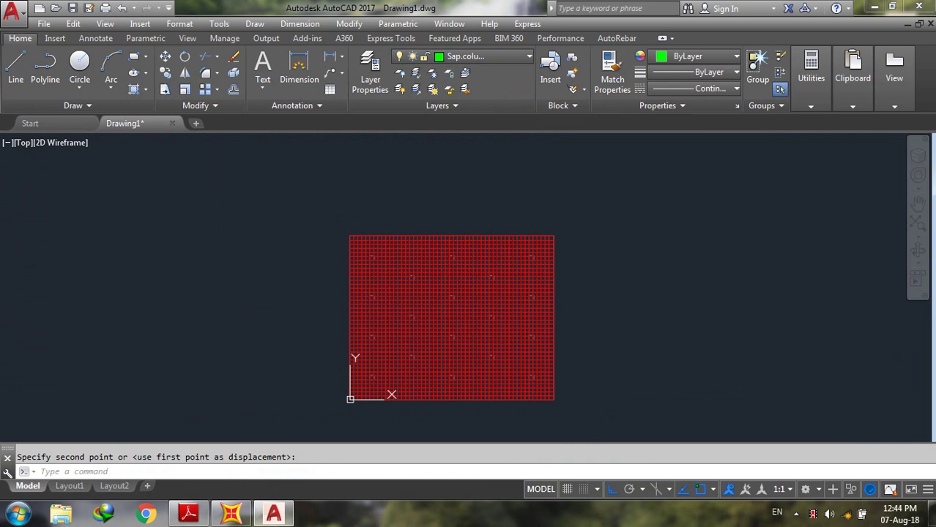
pyautogui.click(189, 24)
pyautogui.click(236, 242)
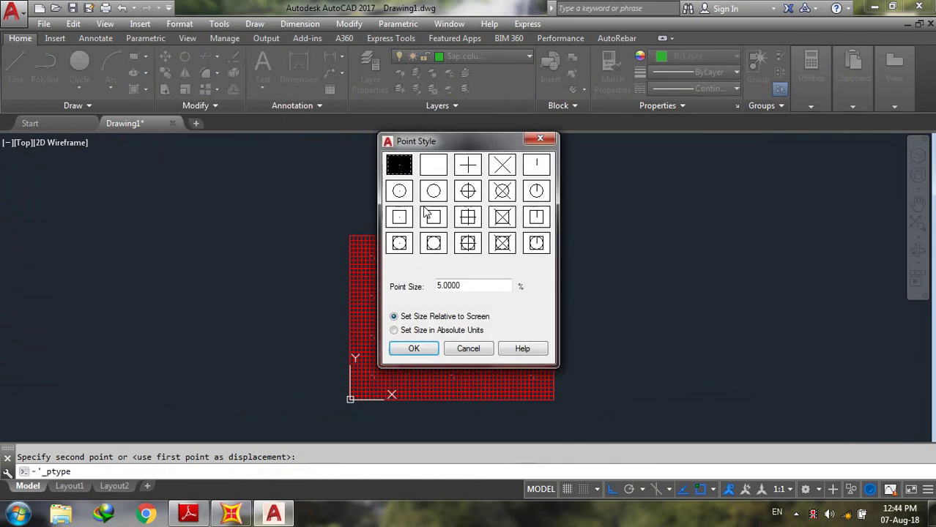
pyautogui.click(503, 191)
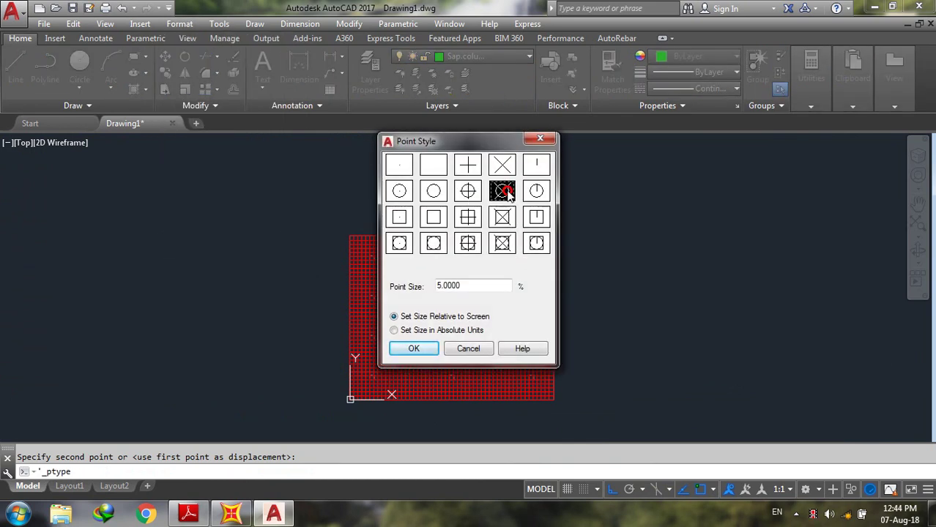
pyautogui.click(412, 349)
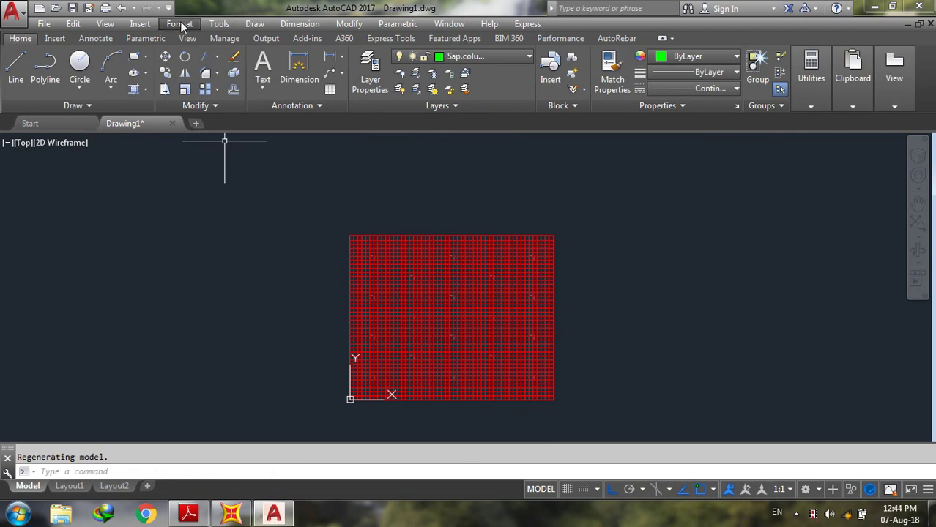
# Place a single point on the mesh node inside the upper-right part of the raft's lower-left column.
pyautogui.click(256, 24)
pyautogui.moveTo(337, 322)
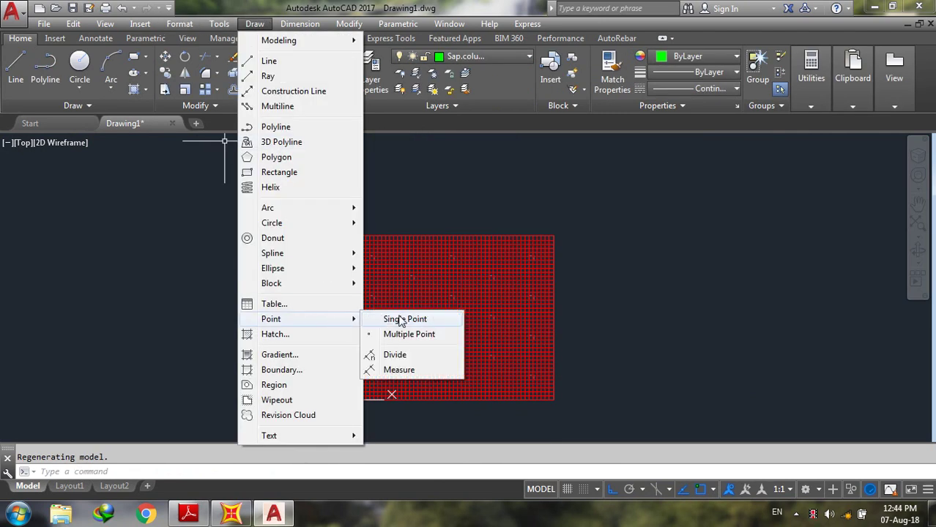
pyautogui.click(446, 318)
pyautogui.scroll(6, 330, 352)
pyautogui.scroll(-3, 315, 340)
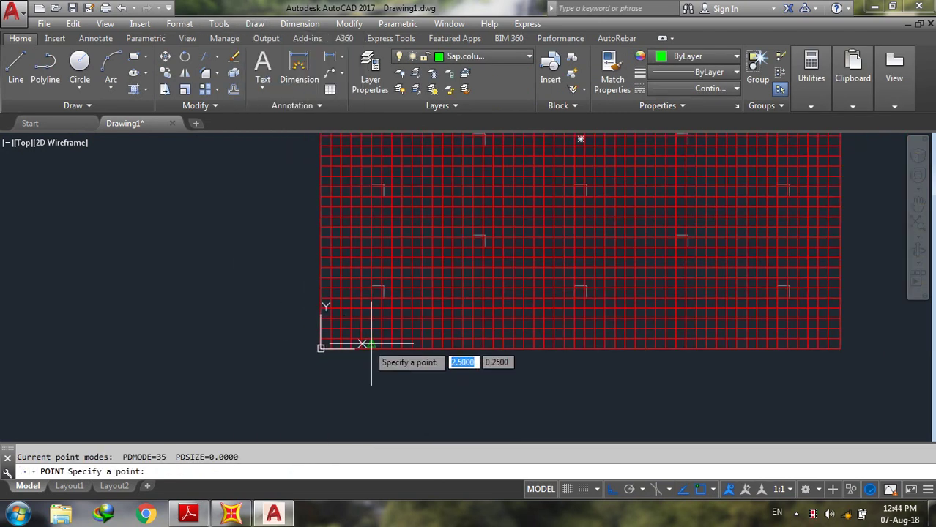
pyautogui.scroll(5, 366, 313)
pyautogui.click(269, 310)
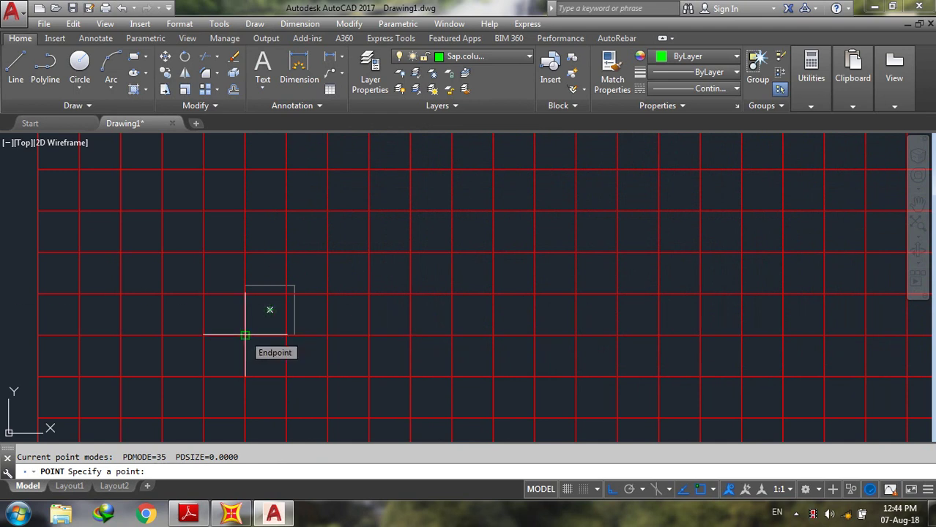
pyautogui.click(287, 294)
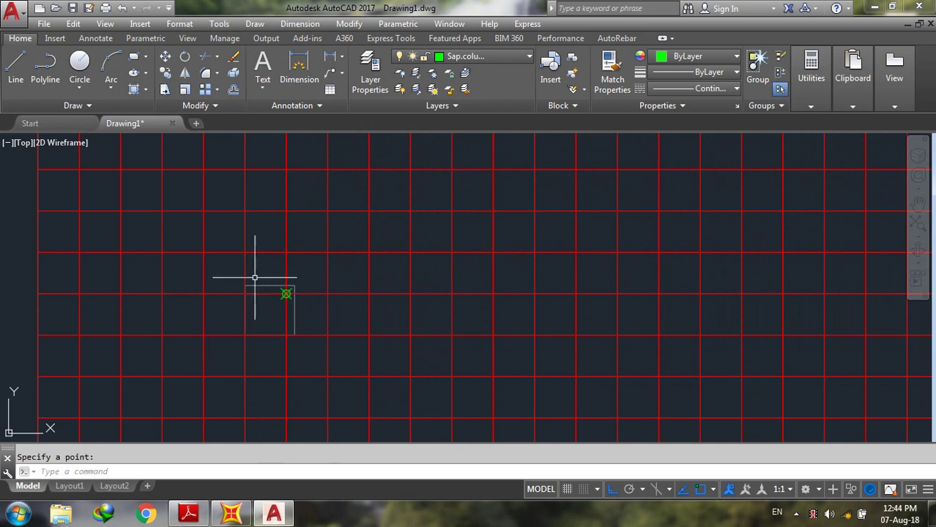
# Copy the column point from its mesh node to the matching nodes in the other two columns of the bottom row.
pyautogui.click(289, 294)
pyautogui.write('c')
pyautogui.press('Return')
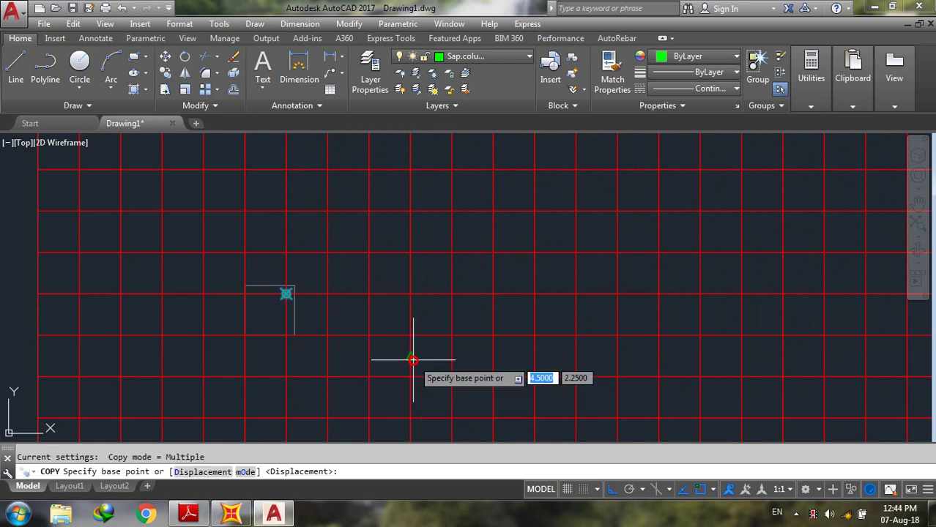
pyautogui.scroll(4, 286, 293)
pyautogui.click(286, 294)
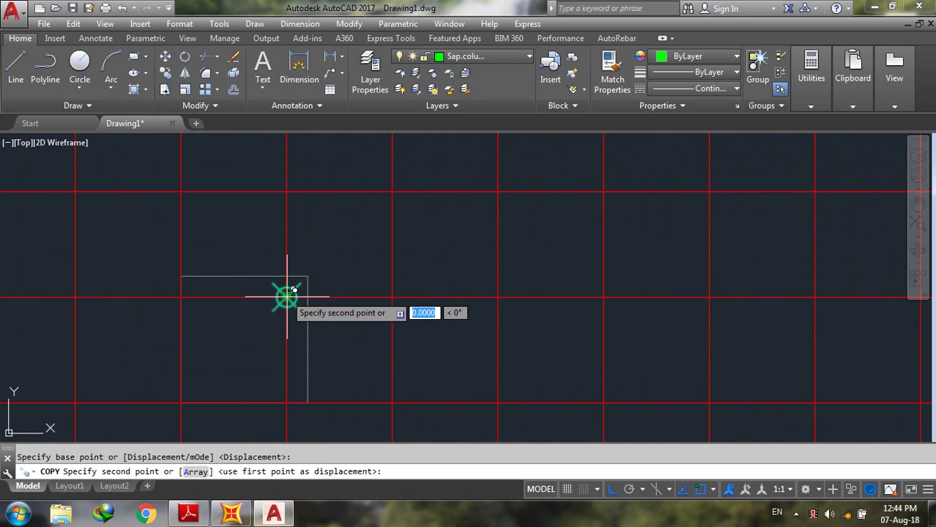
pyautogui.scroll(-8, 286, 293)
pyautogui.scroll(-2, 257, 303)
pyautogui.scroll(8, 301, 285)
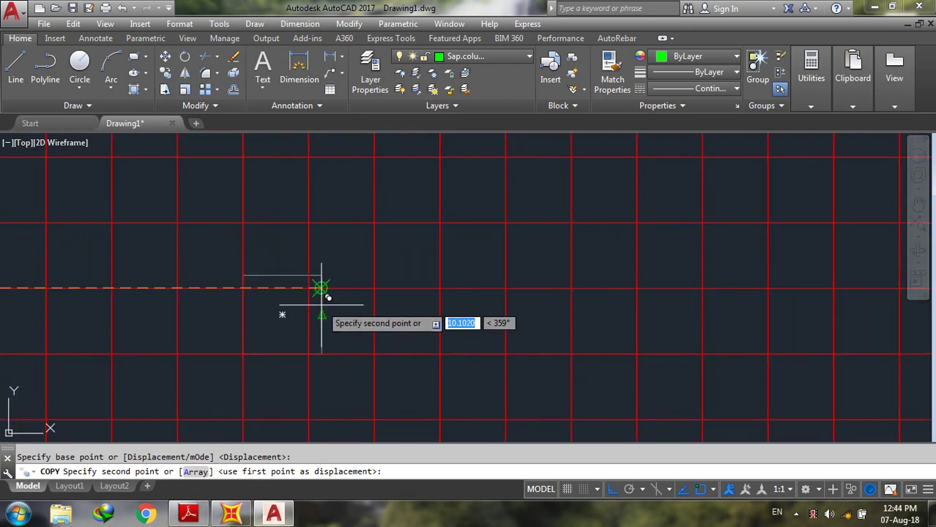
pyautogui.click(308, 288)
pyautogui.scroll(-3, 293, 307)
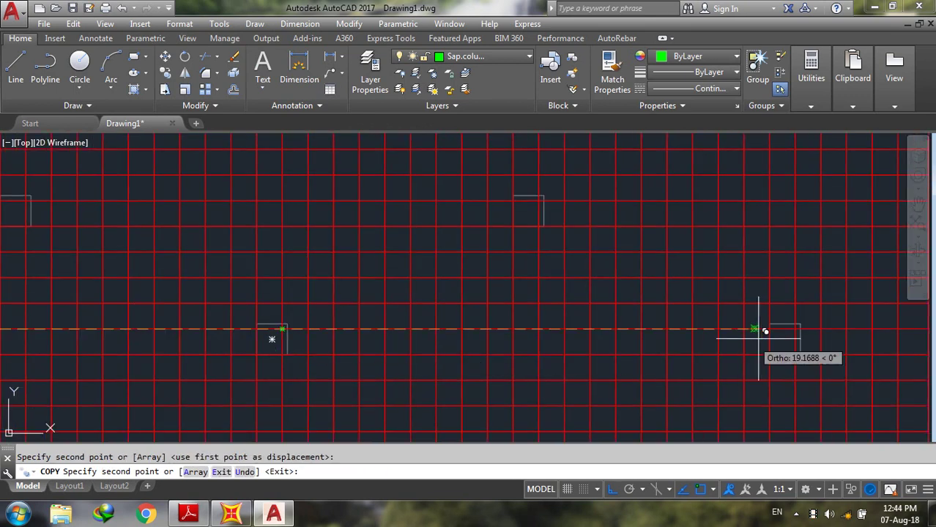
pyautogui.click(797, 328)
# Copy the column point to the matching mesh nodes in the two columns of the second row from the bottom.
pyautogui.scroll(-3, 637, 356)
pyautogui.scroll(1, 619, 352)
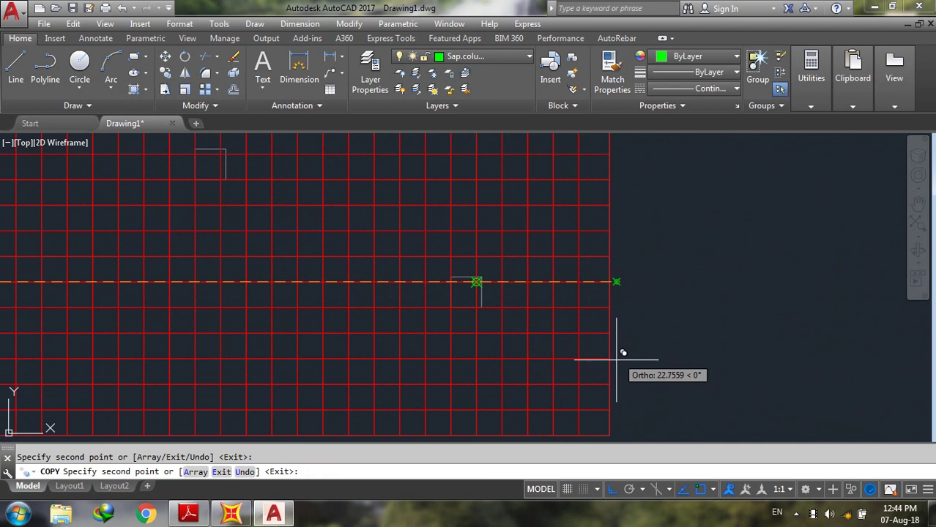
pyautogui.scroll(-2, 506, 392)
pyautogui.scroll(8, 505, 388)
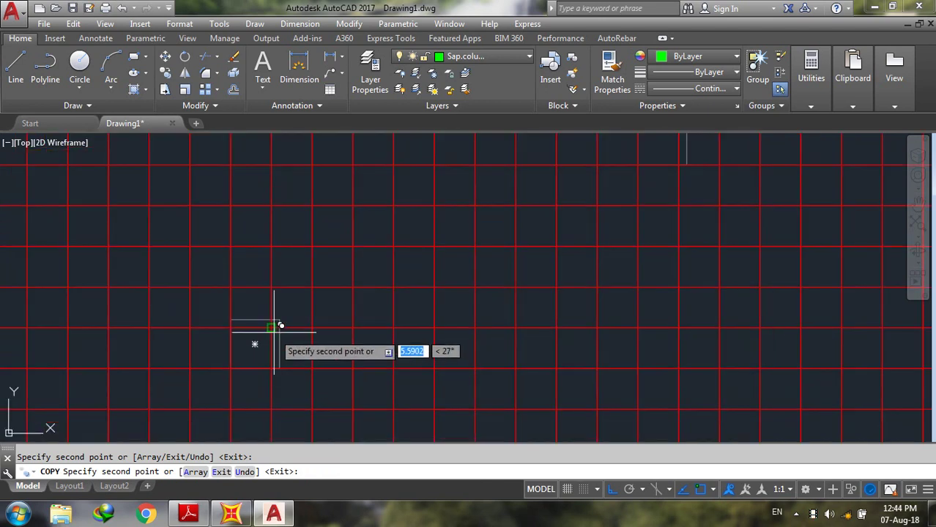
pyautogui.scroll(-5, 282, 334)
pyautogui.scroll(4, 461, 334)
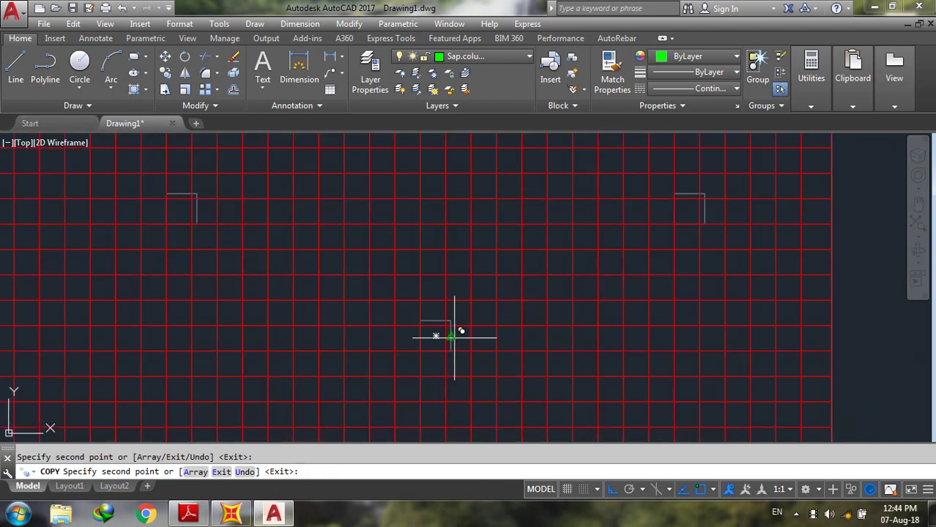
pyautogui.scroll(-2, 456, 329)
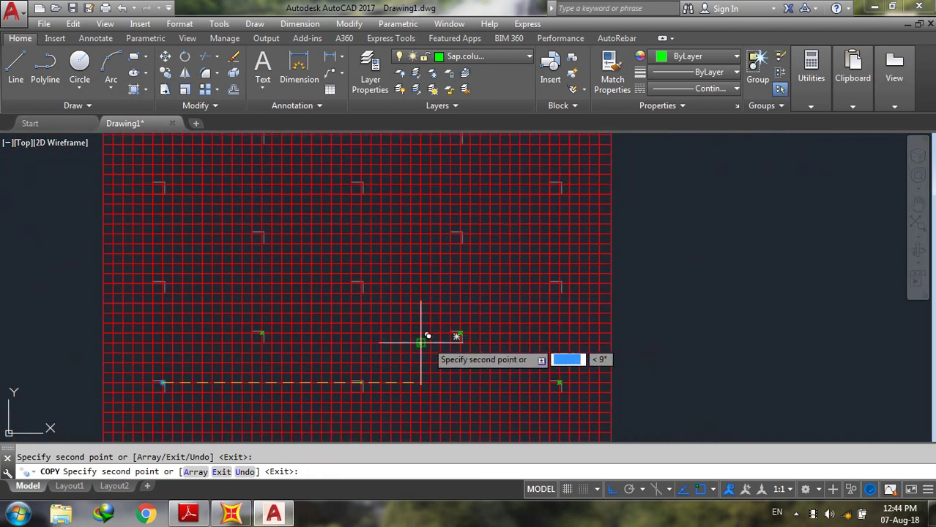
# Place copies of the column point on the mesh nodes of the three columns in the third row from the bottom.
pyautogui.scroll(6, 150, 265)
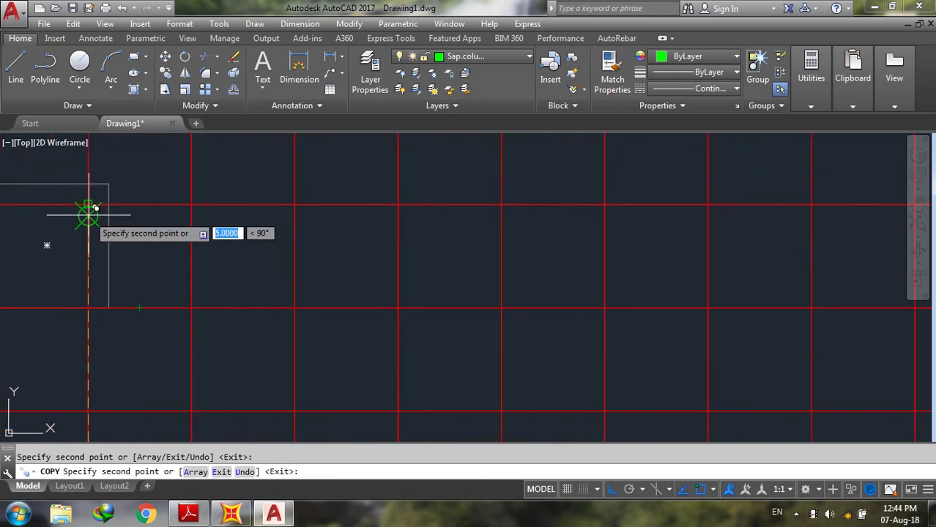
pyautogui.scroll(-6, 176, 300)
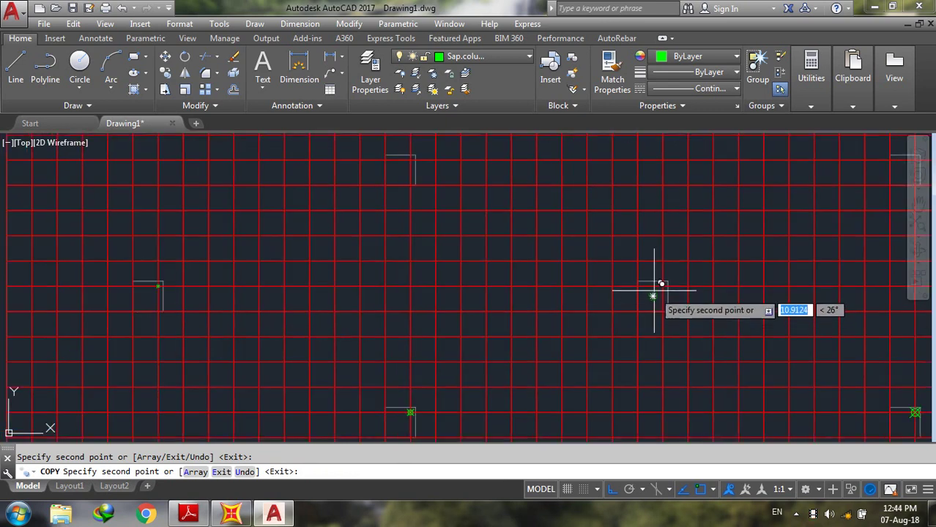
pyautogui.scroll(-6, 221, 313)
pyautogui.scroll(6, 476, 292)
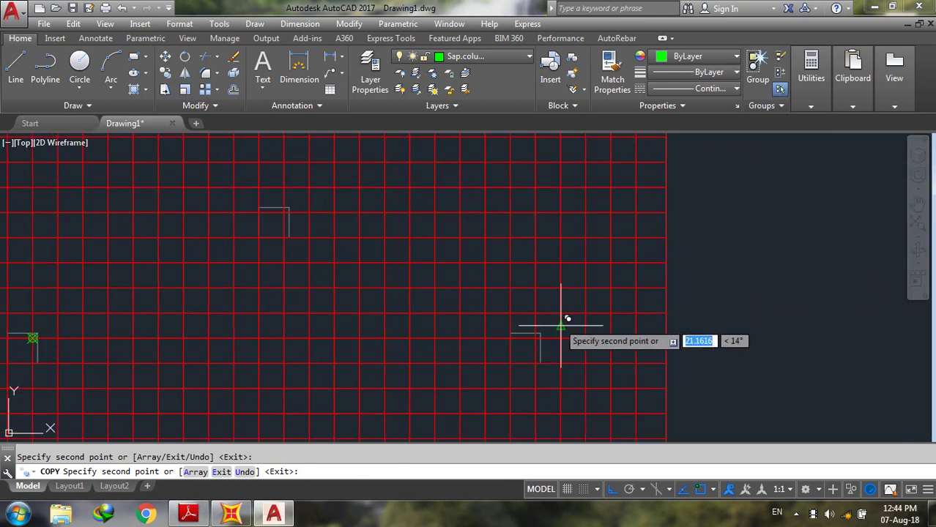
pyautogui.scroll(-5, 431, 350)
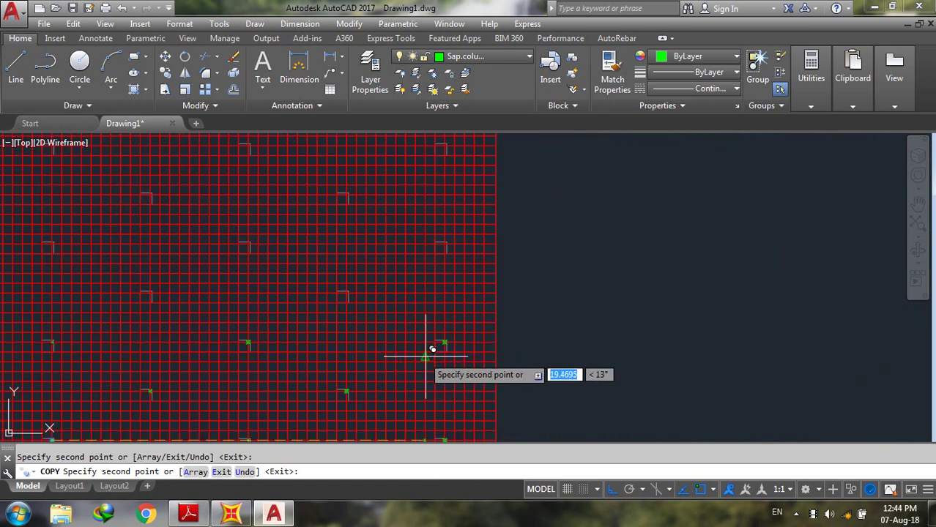
# Copy the column point to the mesh nodes inside both columns of the fourth row from the bottom.
pyautogui.scroll(8, 274, 307)
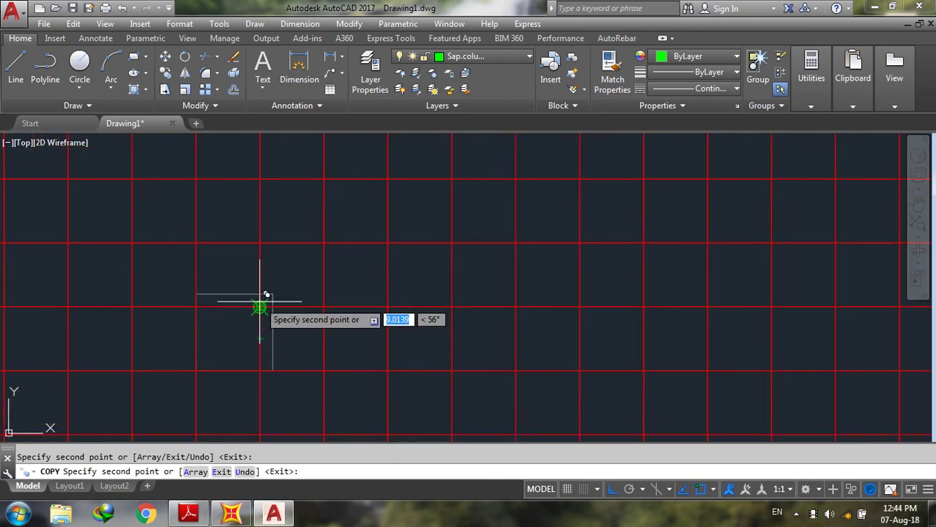
pyautogui.scroll(-6, 259, 326)
pyautogui.scroll(4, 549, 348)
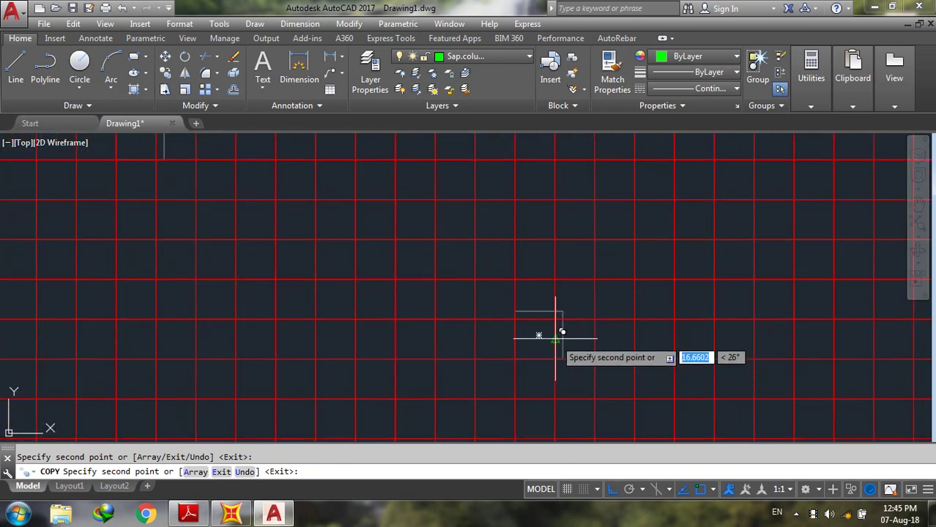
pyautogui.scroll(-6, 567, 351)
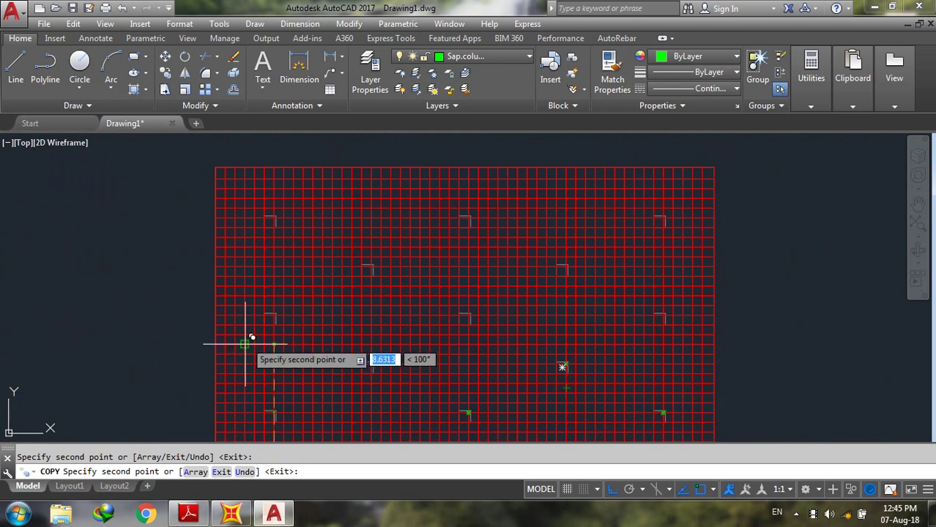
# Copy the column point to the mesh nodes inside the three columns of the fifth row from the bottom.
pyautogui.scroll(6, 303, 289)
pyautogui.scroll(-6, 307, 330)
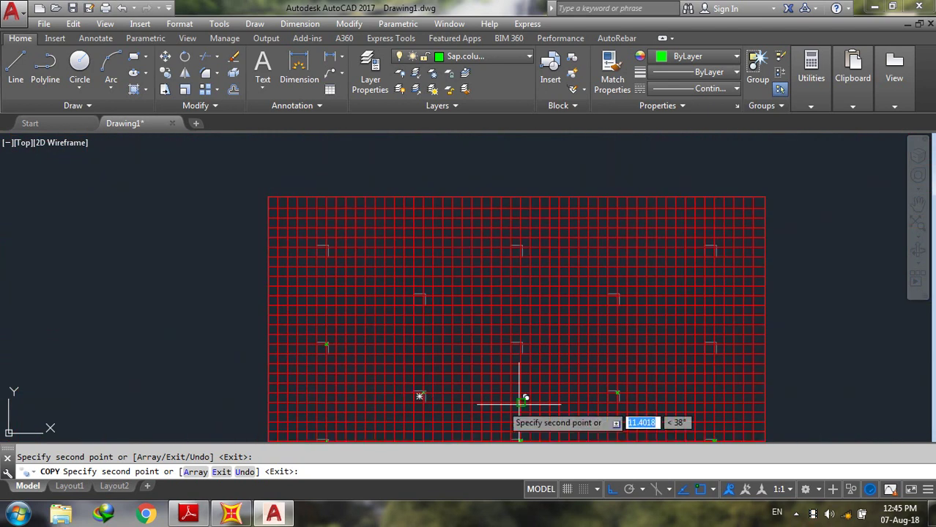
pyautogui.scroll(4, 521, 359)
pyautogui.scroll(-6, 439, 341)
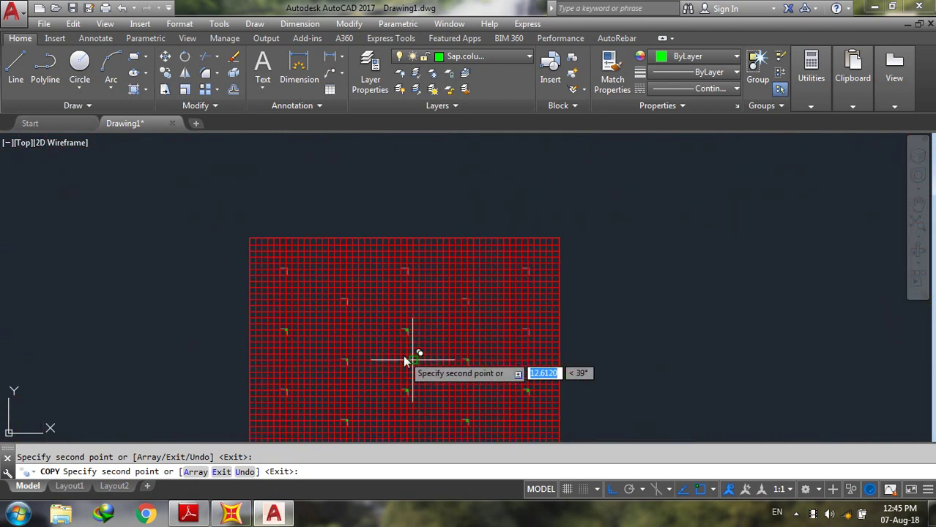
pyautogui.scroll(5, 542, 334)
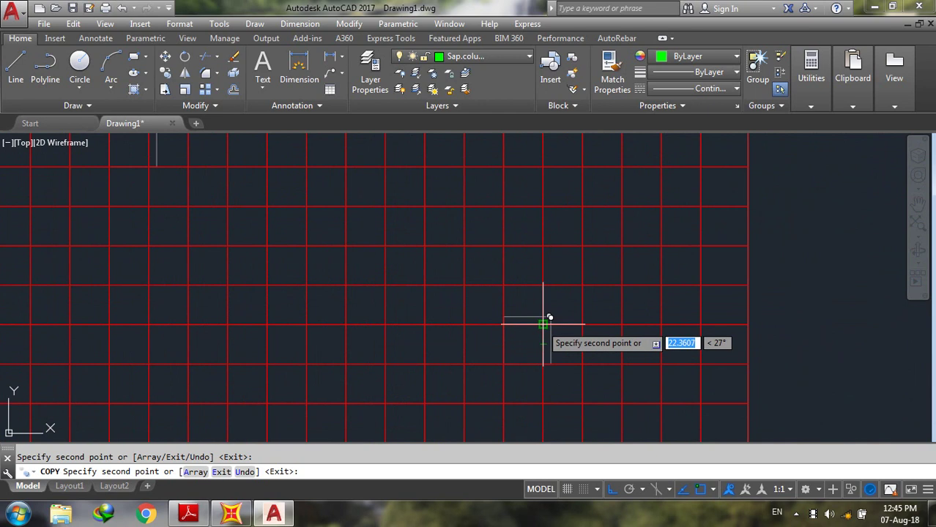
# Place copies of the column point on the mesh nodes in the two columns of the sixth row, just below the top row.
pyautogui.scroll(-5, 528, 351)
pyautogui.scroll(6, 366, 344)
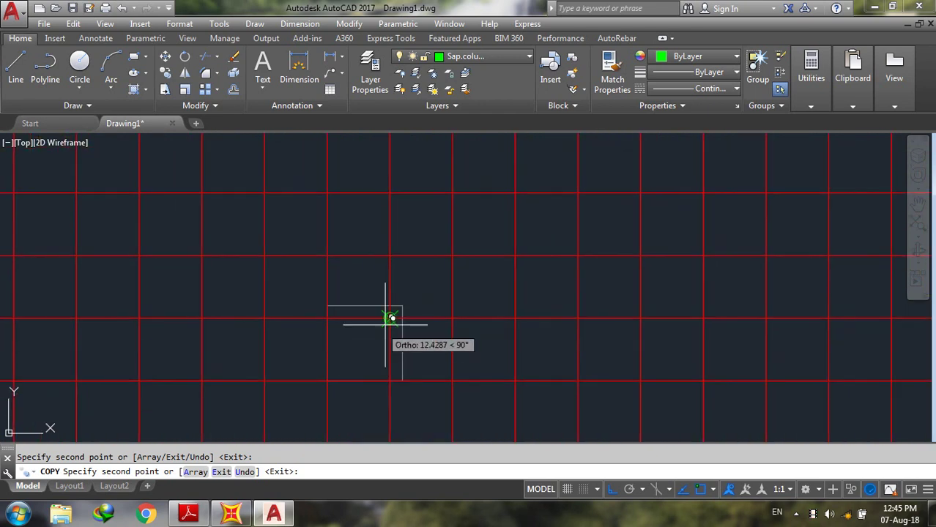
pyautogui.scroll(-5, 433, 337)
pyautogui.scroll(4, 652, 319)
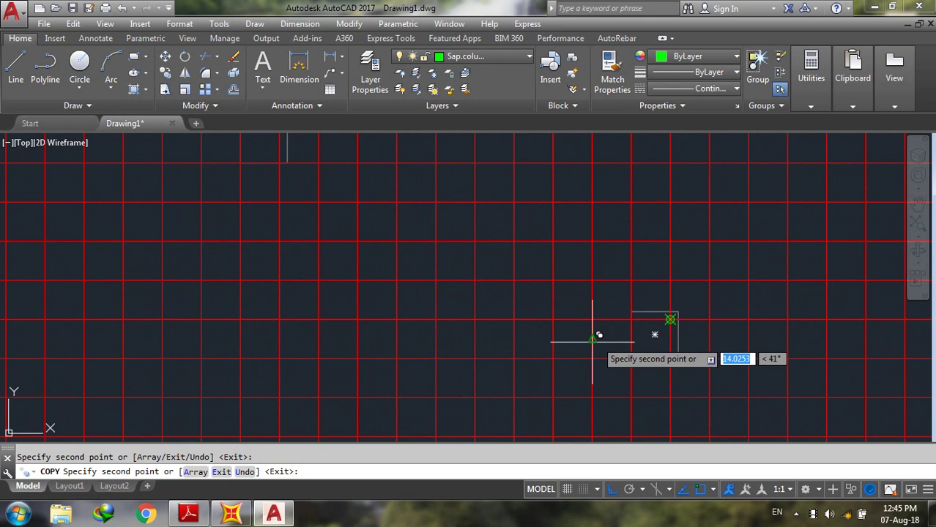
# Copy the column point to the matching mesh nodes in the three columns of the top row and end the copying.
pyautogui.scroll(-5, 692, 320)
pyautogui.scroll(5, 692, 320)
pyautogui.scroll(-5, 720, 266)
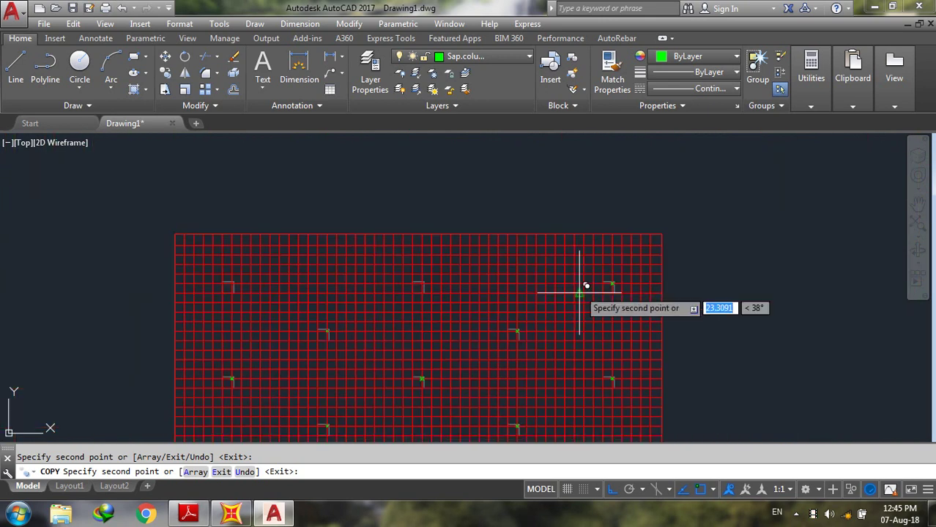
pyautogui.scroll(5, 475, 293)
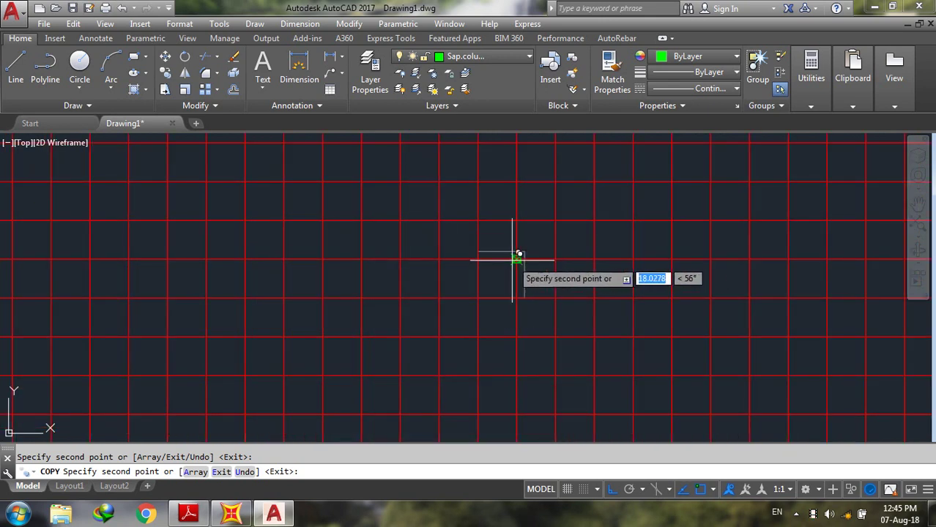
pyautogui.scroll(-5, 475, 328)
pyautogui.scroll(5, 273, 293)
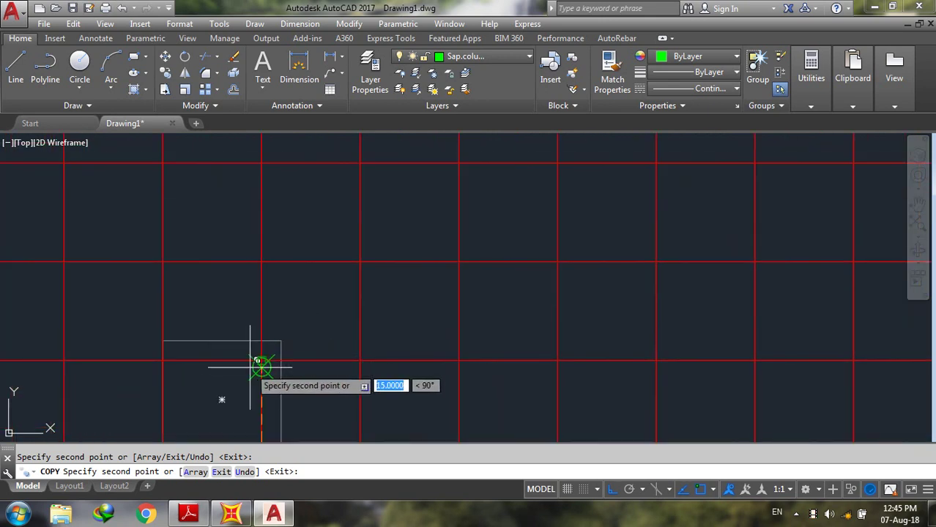
pyautogui.scroll(-5, 266, 359)
pyautogui.press('Escape')
pyautogui.scroll(-5, 568, 244)
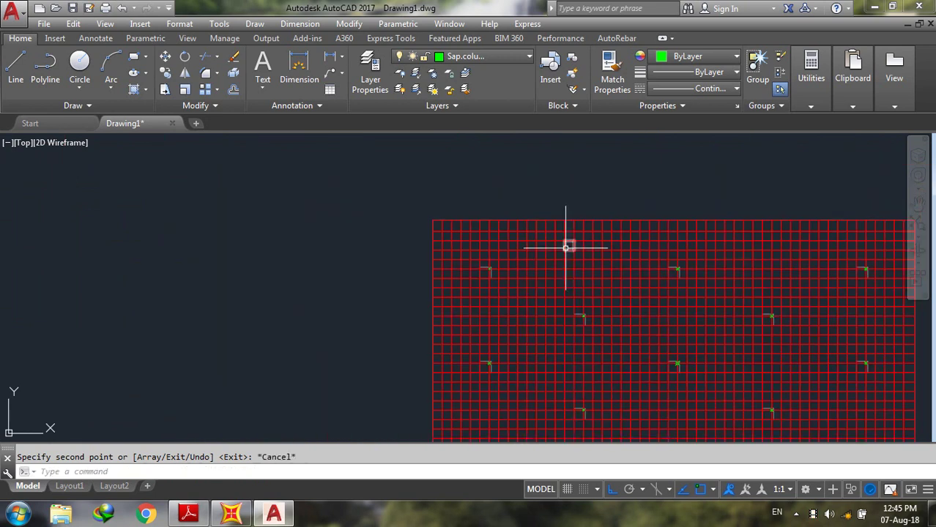
pyautogui.scroll(6, 633, 310)
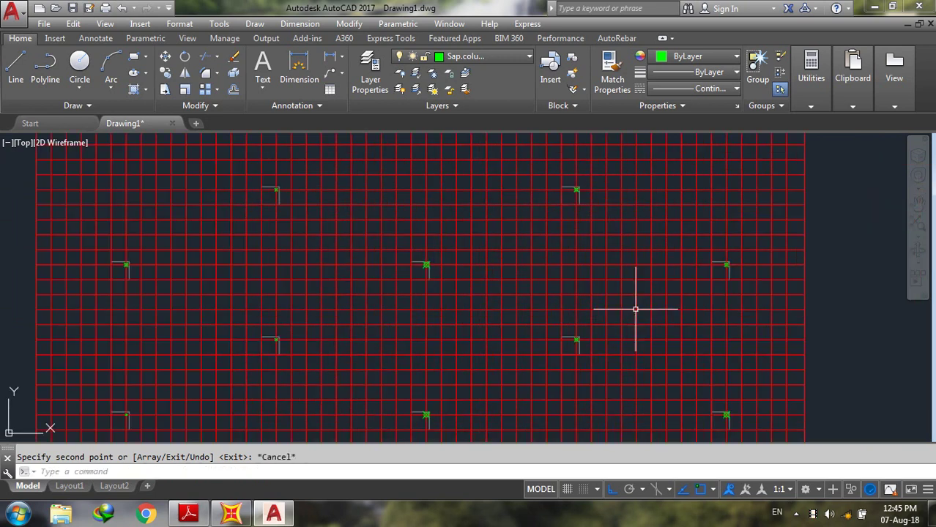
pyautogui.scroll(-6, 633, 306)
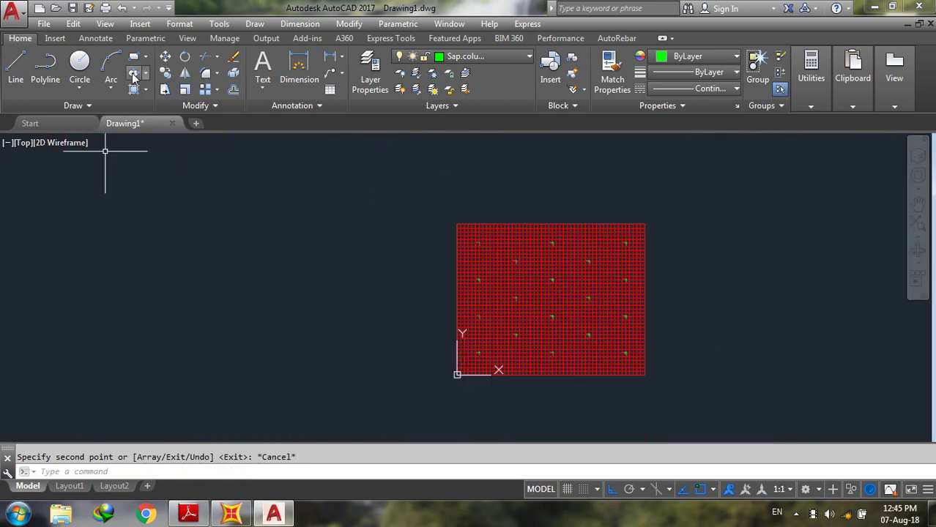
# Save the drawing to the Desktop as Raft in AutoCAD 2013 DXF format.
pyautogui.click(46, 24)
pyautogui.click(101, 180)
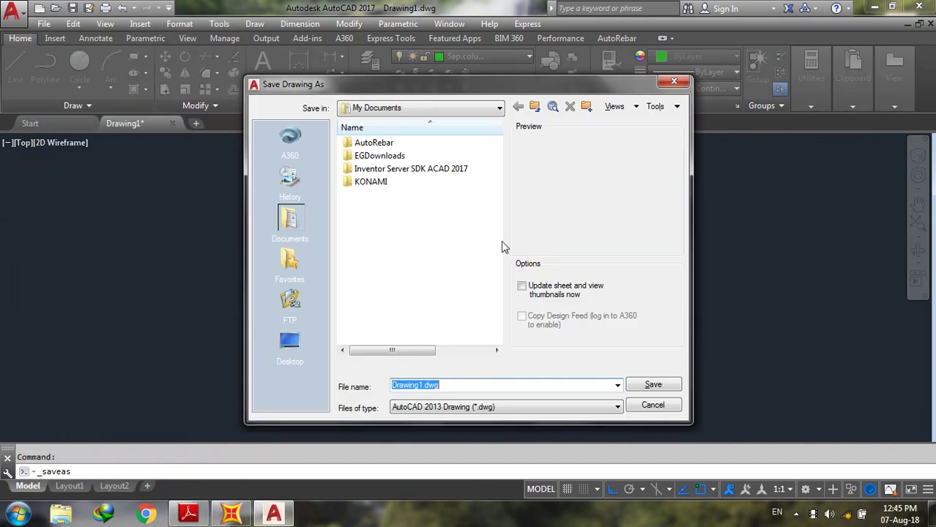
pyautogui.click(291, 351)
pyautogui.click(467, 389)
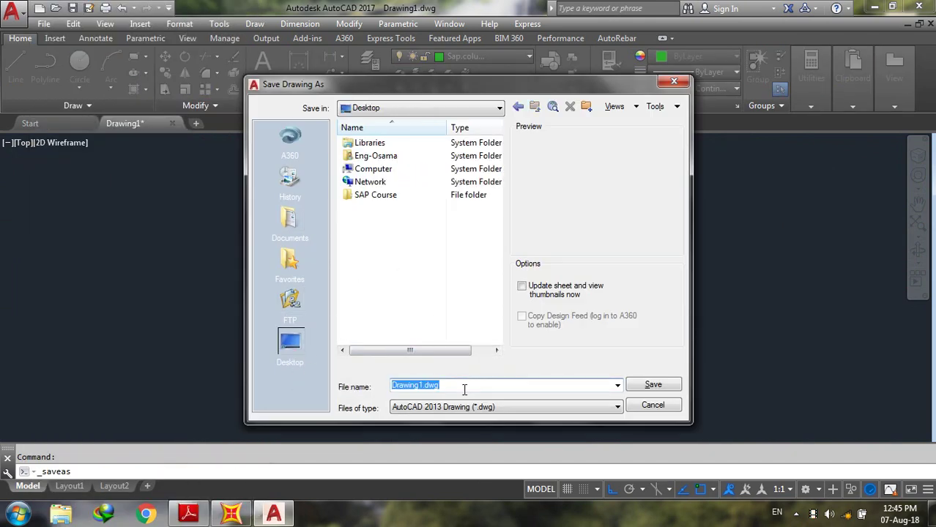
pyautogui.write('Raft')
pyautogui.click(450, 408)
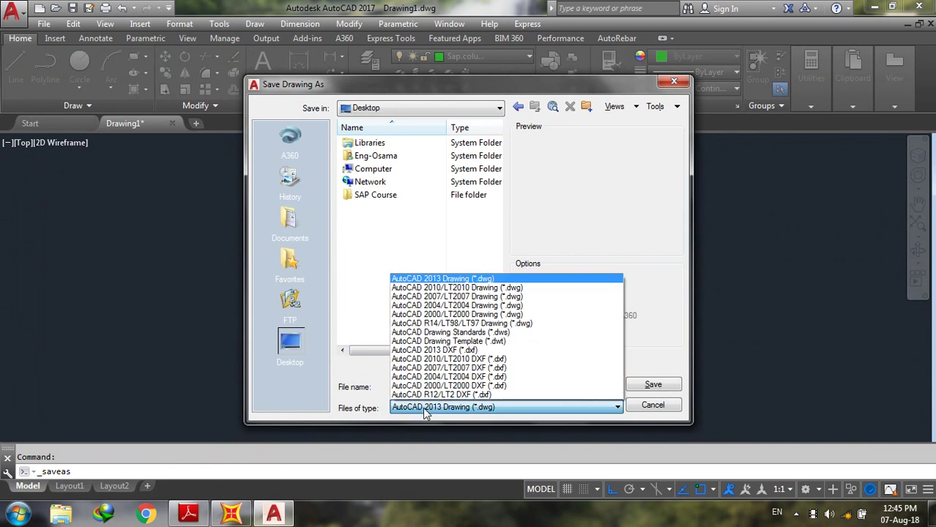
pyautogui.click(492, 354)
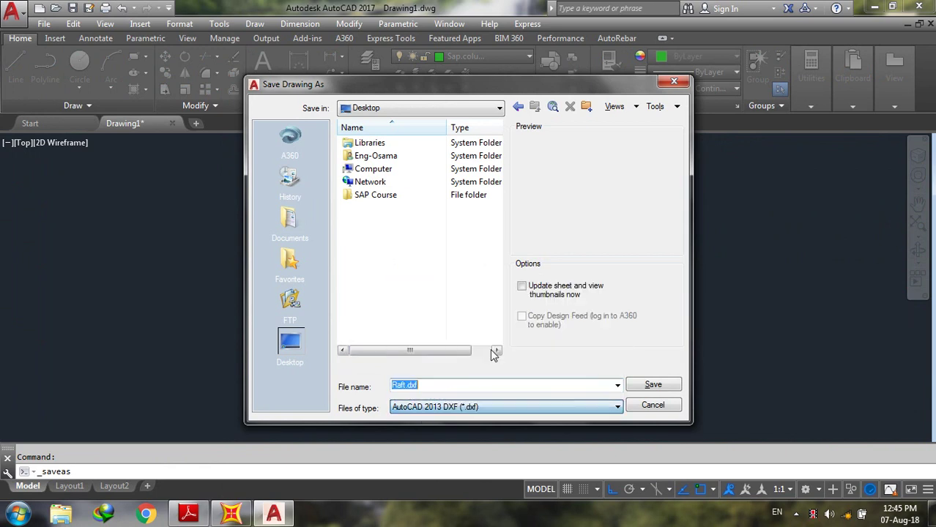
pyautogui.click(653, 386)
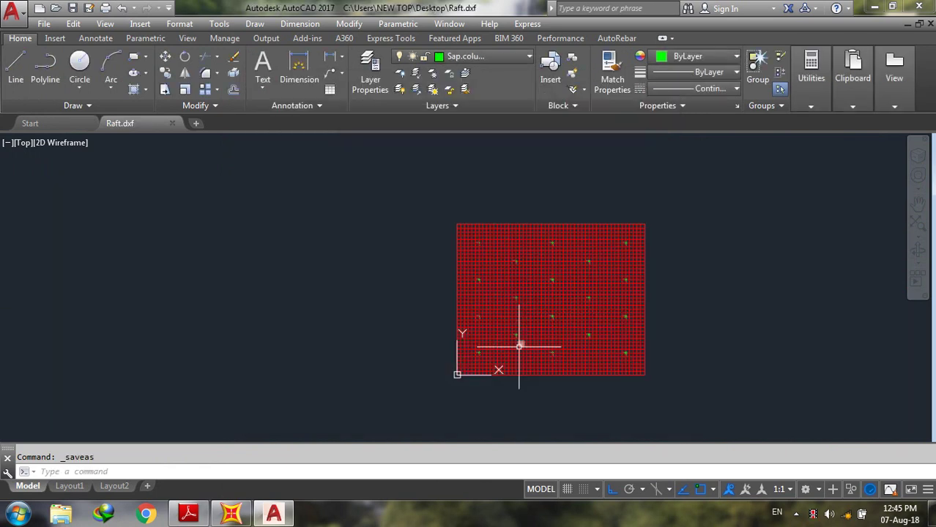
# Close the drawing and save it on the Desktop as Raft.dwg in AutoCAD 2013 Drawing format.
pyautogui.click(170, 124)
pyautogui.click(460, 289)
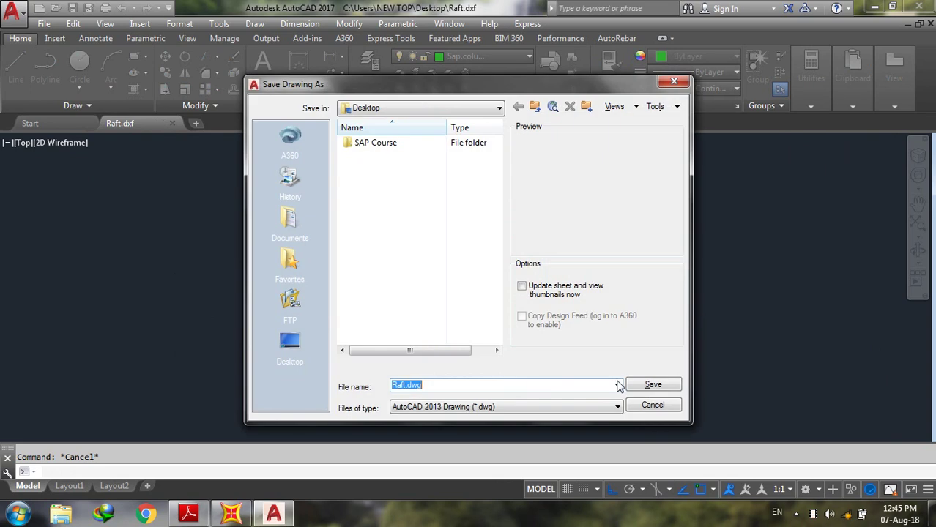
pyautogui.click(635, 386)
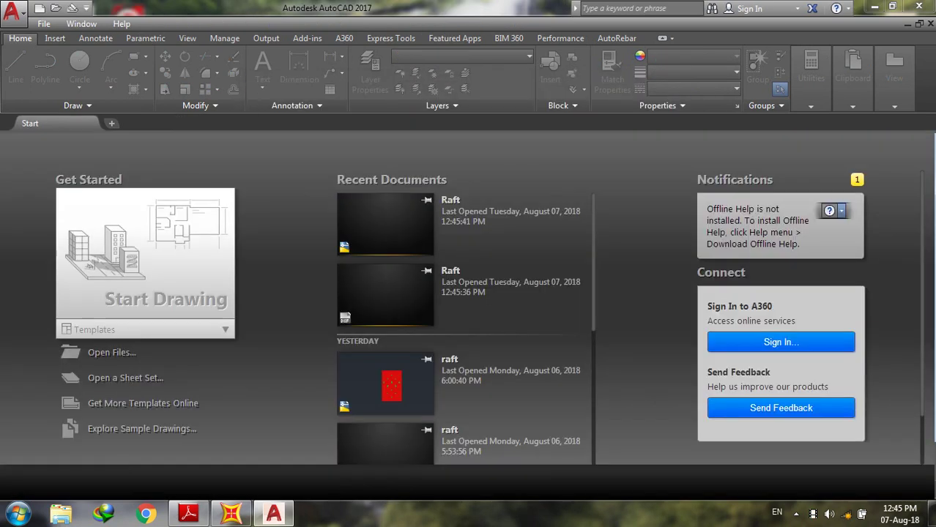
# Switch to SAP2000, create a new blank model in Tonf, m, C units, and keep only one 3-D view open.
pyautogui.click(231, 514)
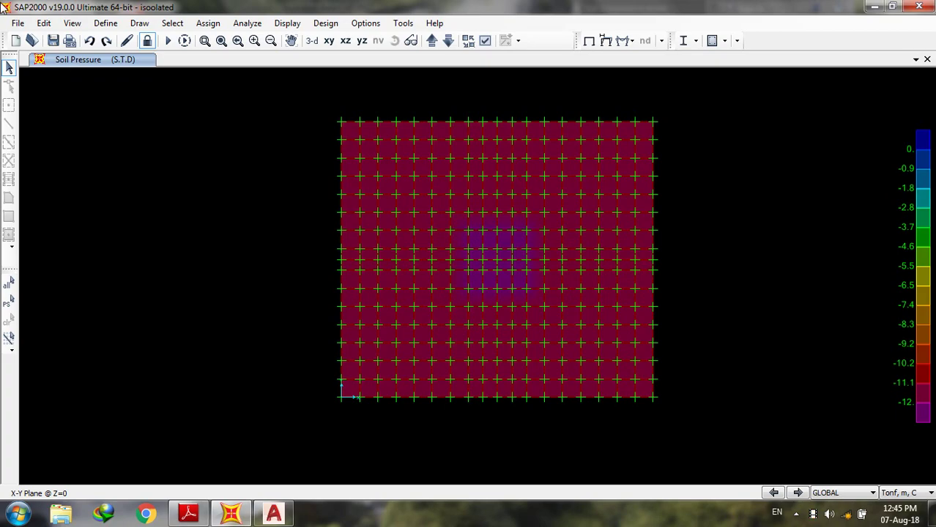
pyautogui.click(18, 24)
pyautogui.click(73, 26)
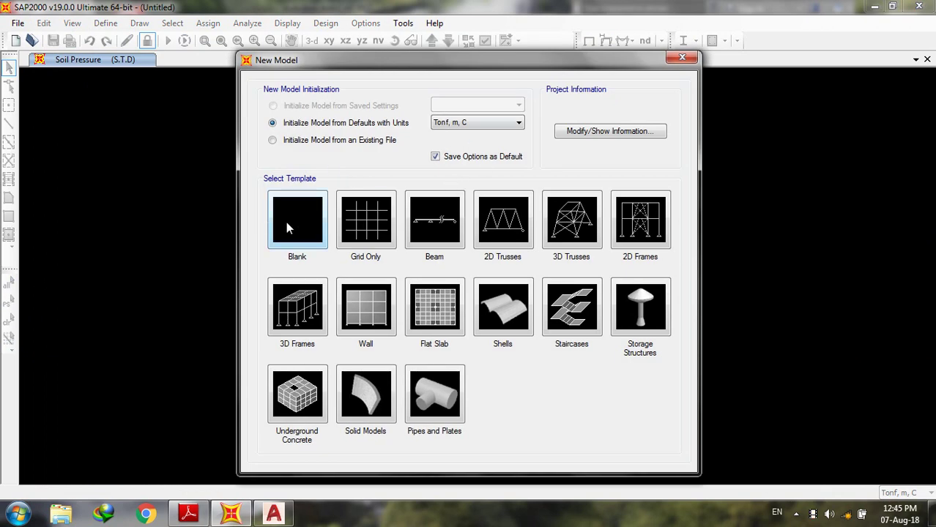
pyautogui.click(287, 226)
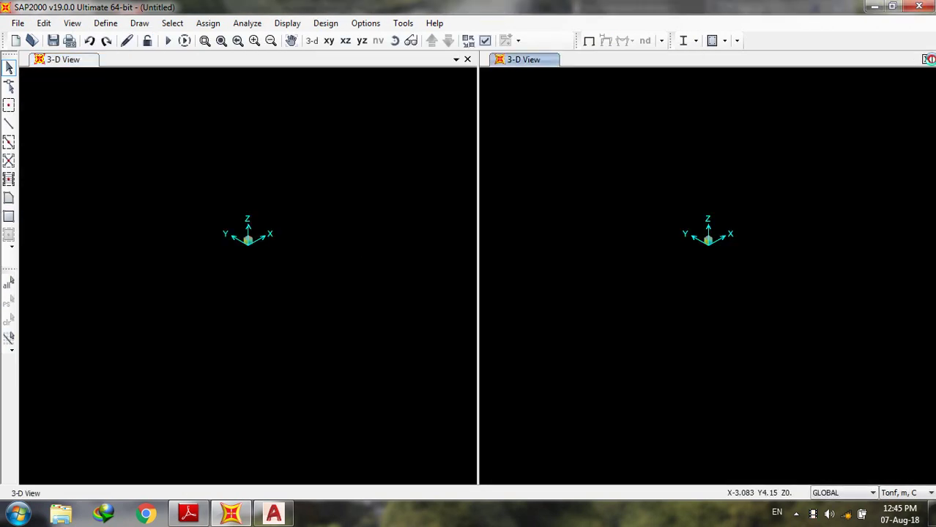
pyautogui.click(927, 59)
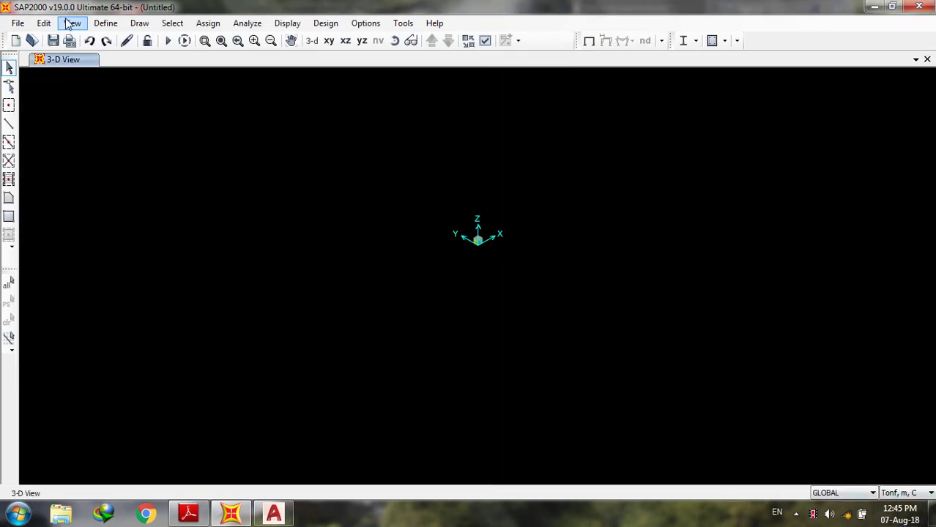
# Open the material definitions and consult the SAP 2000 PDF for the required concrete material and raft section settings, returning to SAP2000.
pyautogui.click(104, 26)
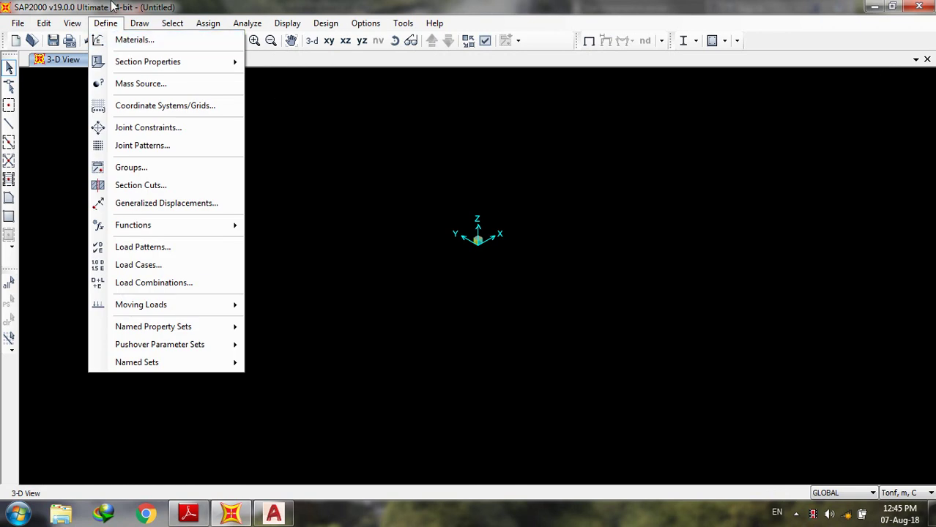
pyautogui.click(126, 41)
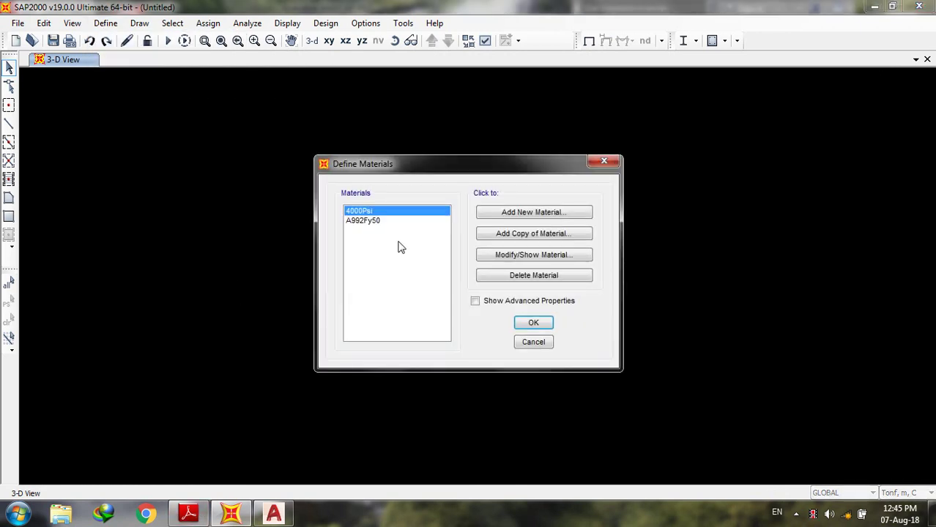
pyautogui.click(188, 512)
pyautogui.scroll(-6, 198, 517)
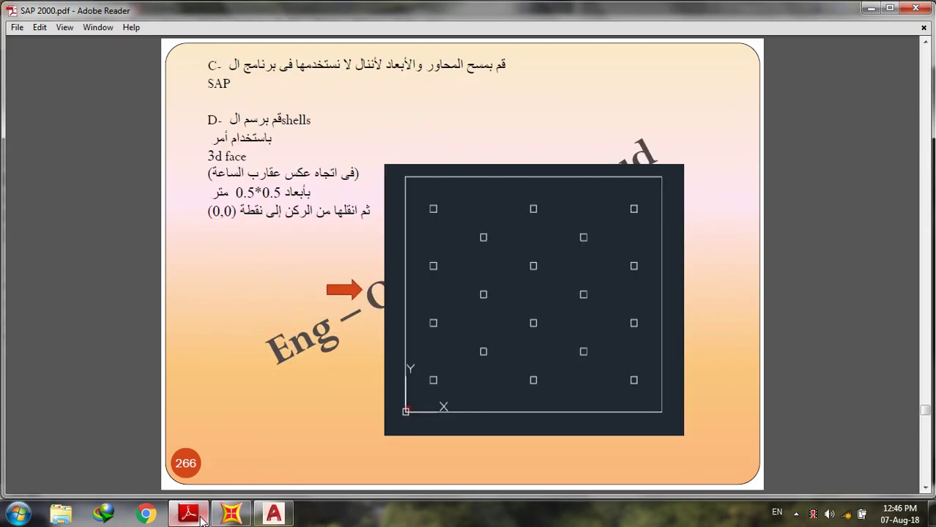
pyautogui.scroll(-2, 200, 518)
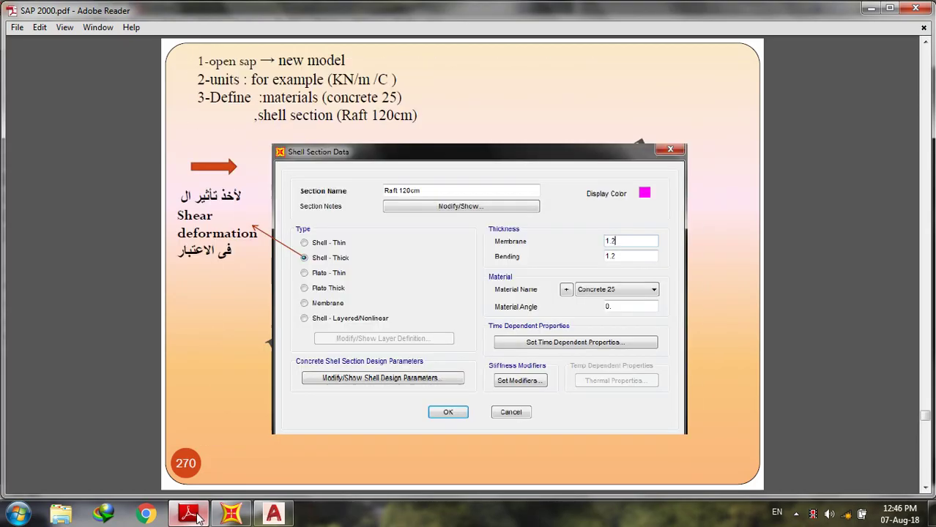
pyautogui.hotkey('alt', 'Tab')
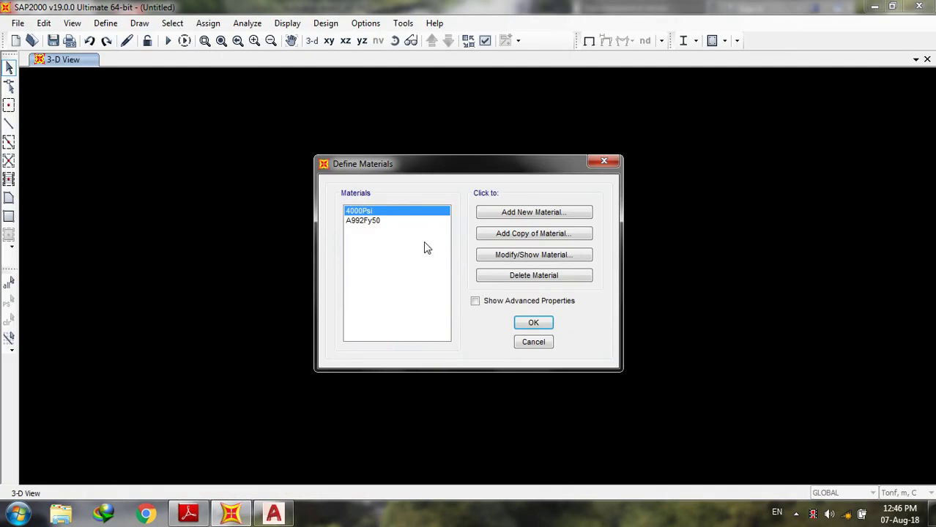
# Rename the 4000Psi material Concrete 25, with a weight per unit volume of 2.5 and a modulus of elasticity of 4400*5*100.
pyautogui.click(523, 257)
pyautogui.moveTo(513, 102); pyautogui.dragTo(421, 101)
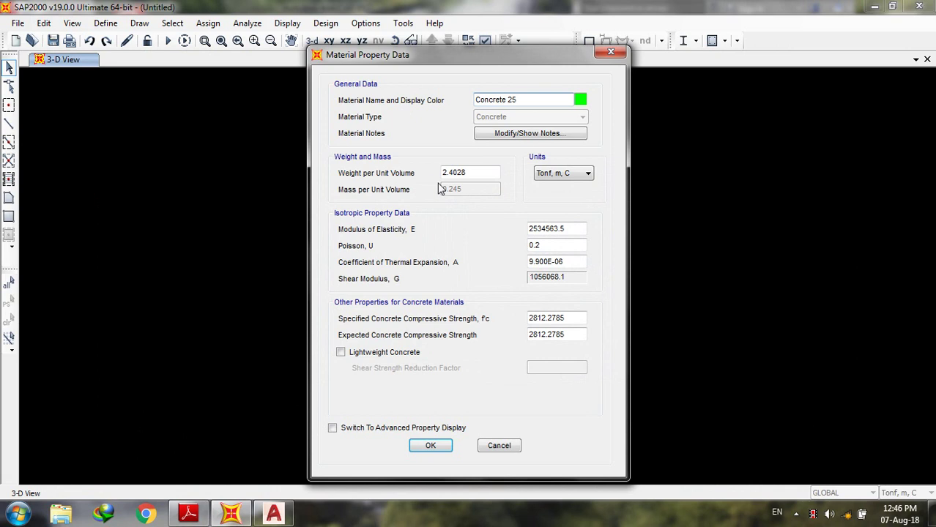
pyautogui.moveTo(490, 174); pyautogui.dragTo(425, 172)
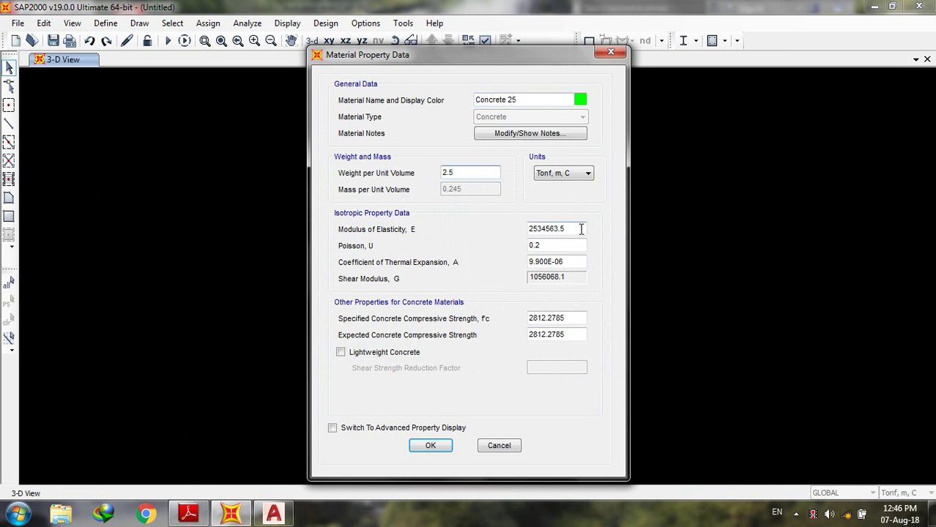
pyautogui.write('4400*5*100')
# Set the concrete's specified compressive strength to 2500 and its expected strength to 1.3 times that, and accept the material definition.
pyautogui.click(574, 317)
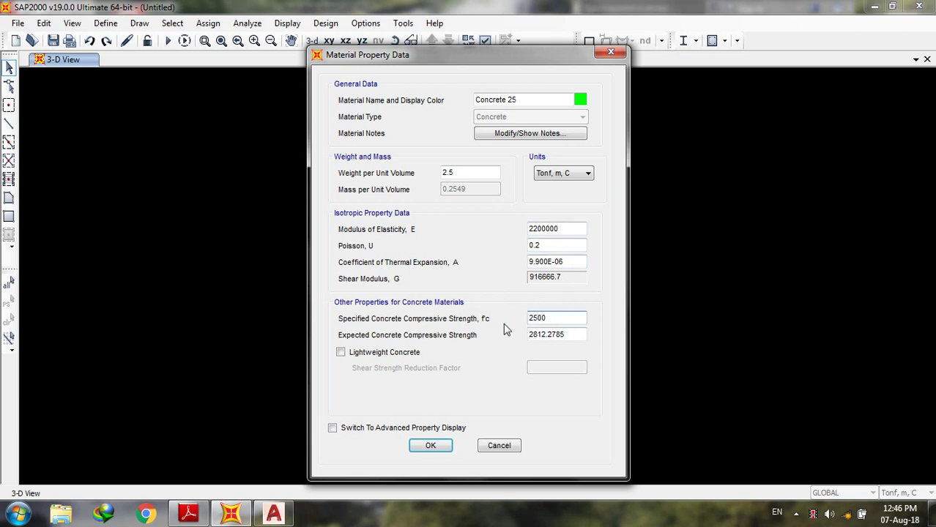
pyautogui.write('*1.3')
pyautogui.click(435, 446)
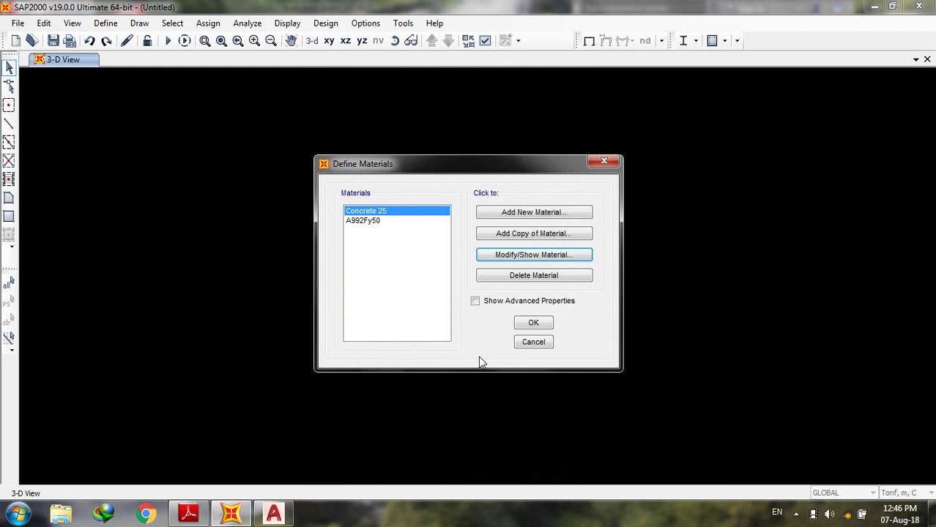
pyautogui.click(533, 324)
# Add a new shell-type area section named Raft 120cm.
pyautogui.click(105, 23)
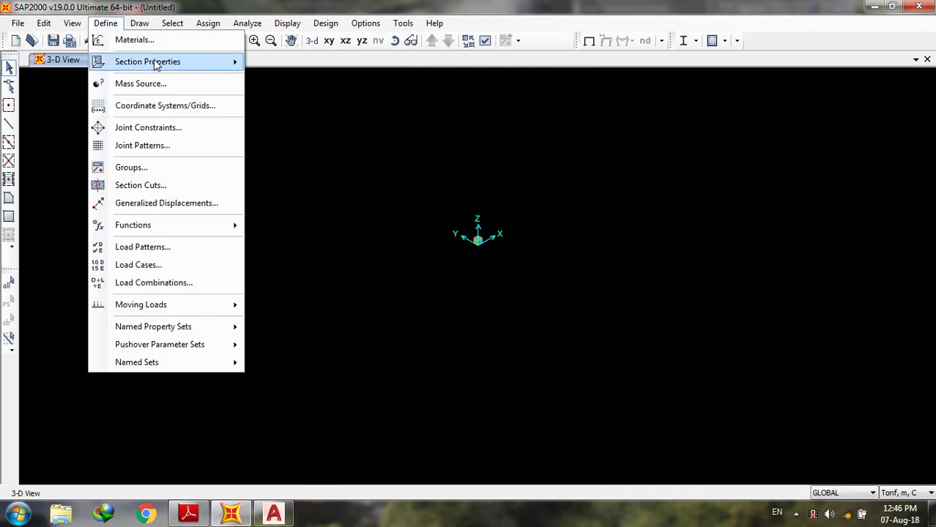
pyautogui.moveTo(155, 65)
pyautogui.click(354, 121)
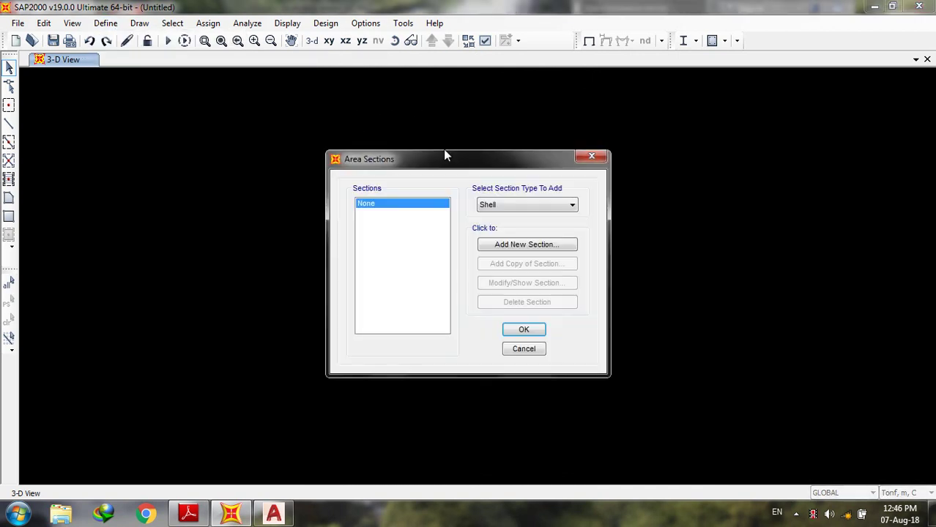
pyautogui.click(540, 245)
pyautogui.moveTo(500, 152); pyautogui.dragTo(342, 159)
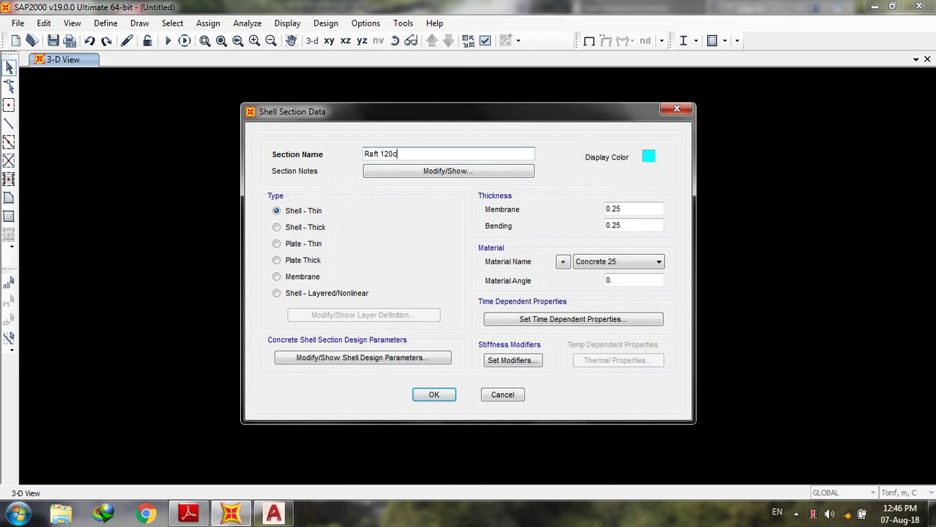
# Set the raft section's membrane and bending thicknesses to 1.2 m and accept the area section definition.
pyautogui.moveTo(636, 207); pyautogui.dragTo(518, 213)
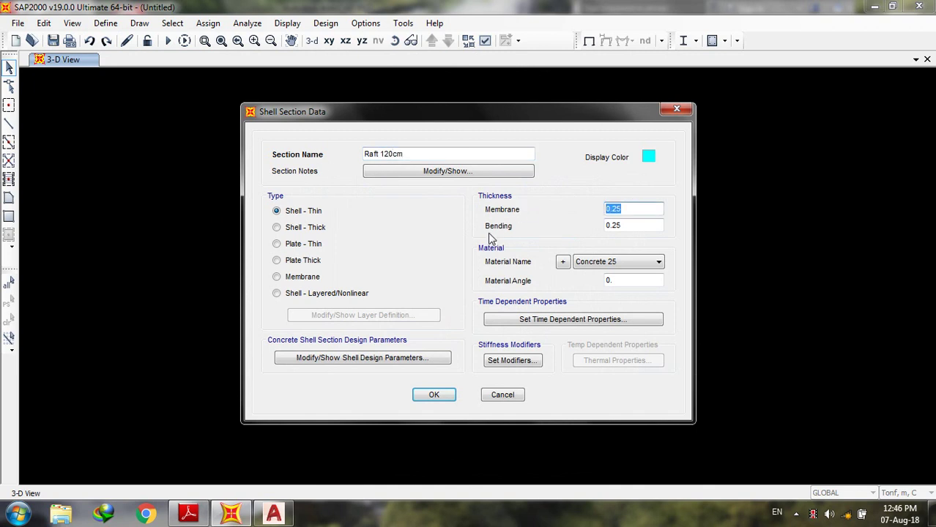
pyautogui.moveTo(624, 225); pyautogui.dragTo(569, 234)
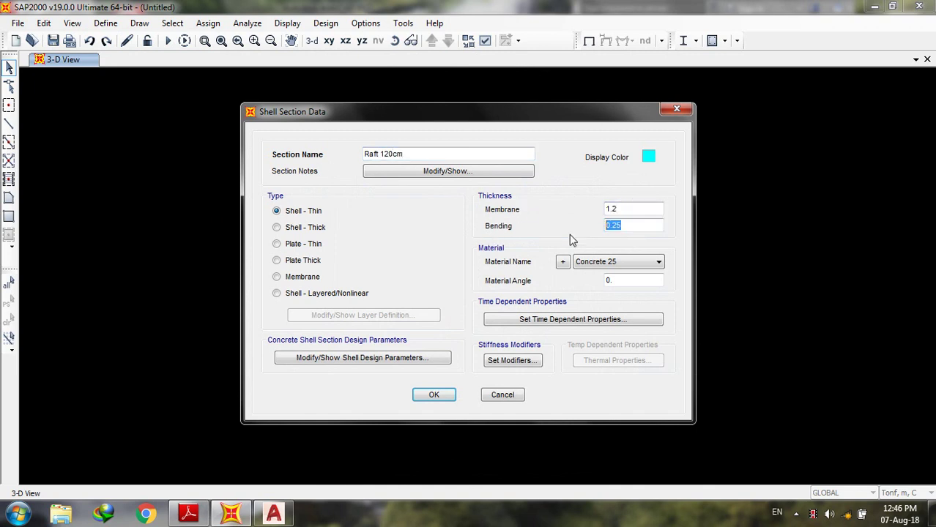
pyautogui.write('1.2')
pyautogui.click(435, 394)
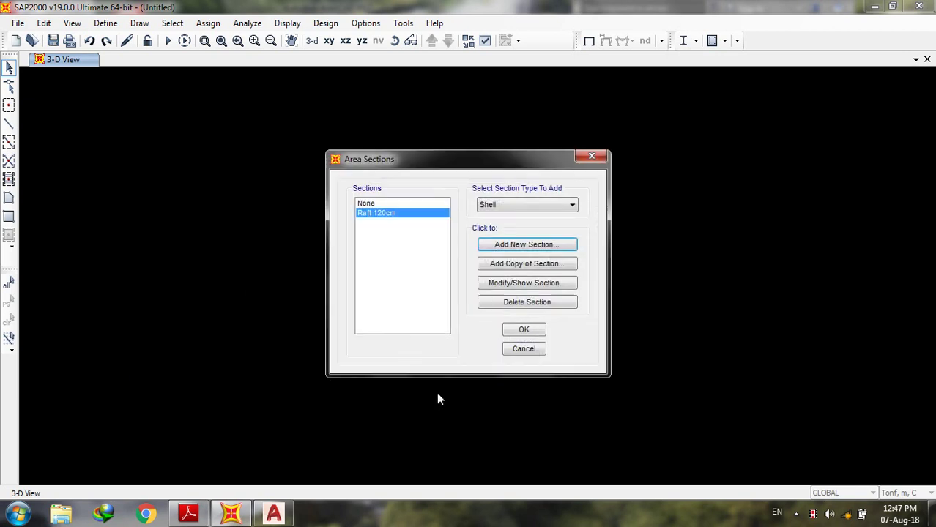
pyautogui.click(523, 331)
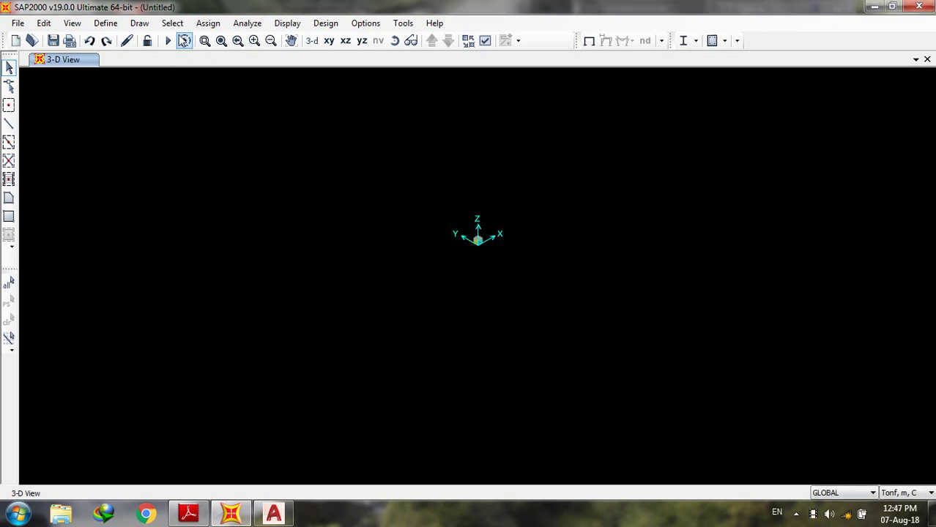
# Open the load pattern definitions.
pyautogui.click(107, 24)
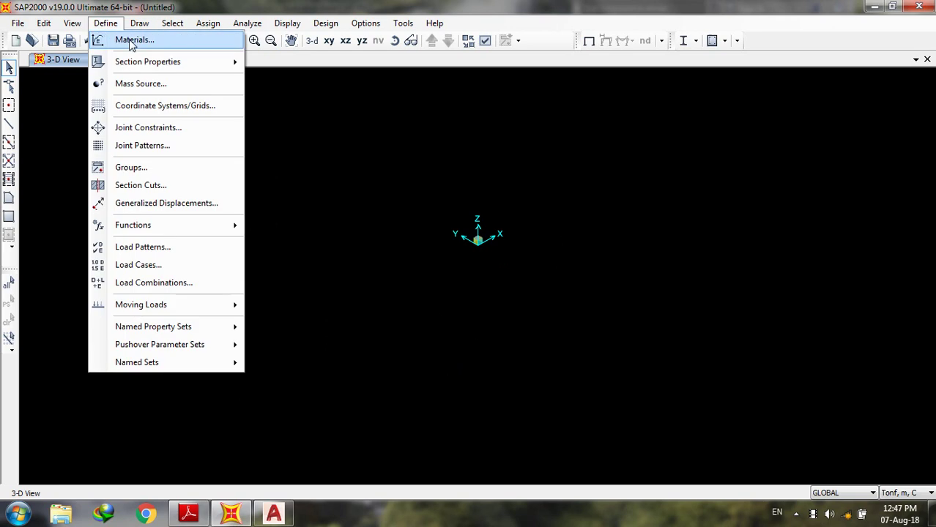
pyautogui.click(195, 247)
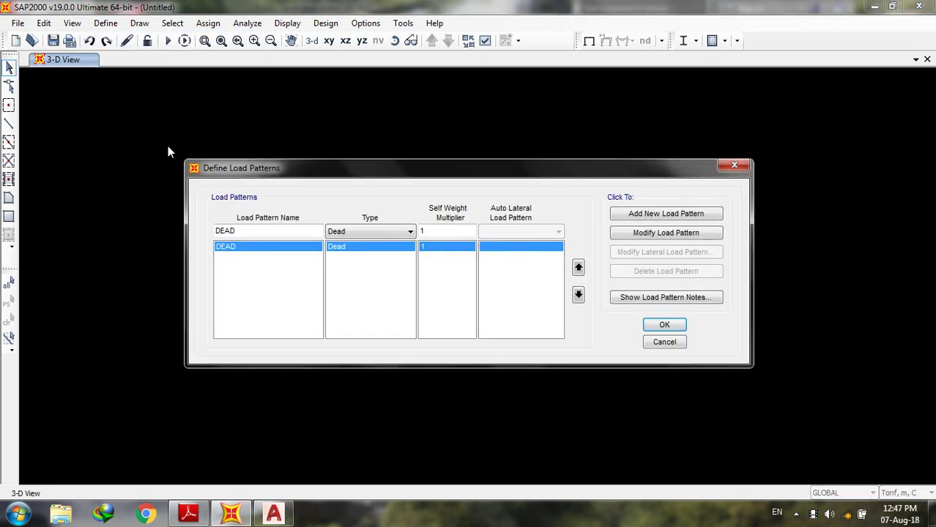